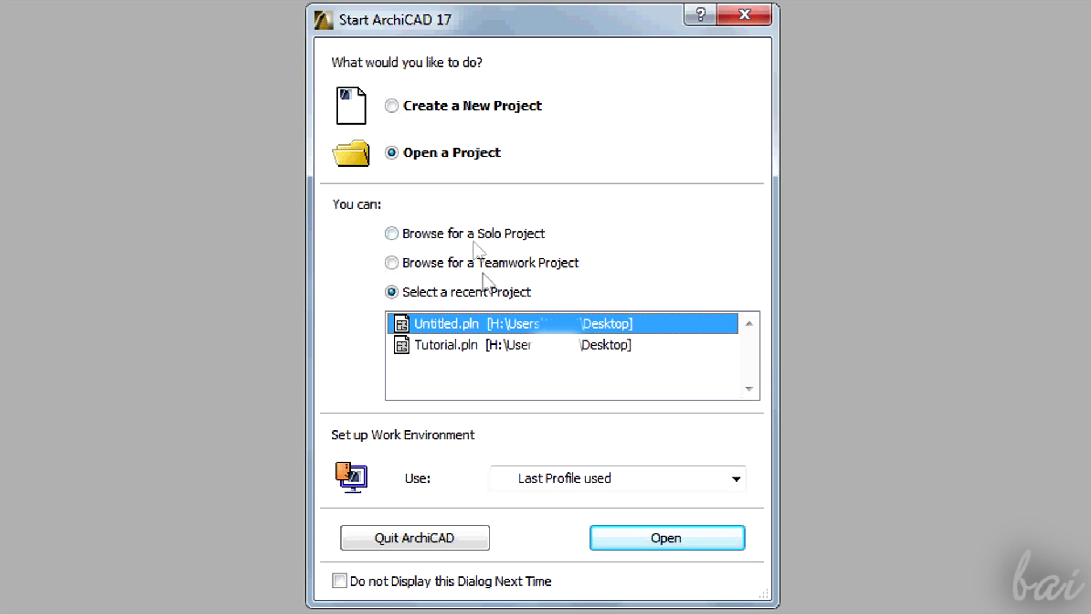
# Step: Create a new project from the ArchiCAD 17 Template.tpl template
pyautogui.click(404, 107)
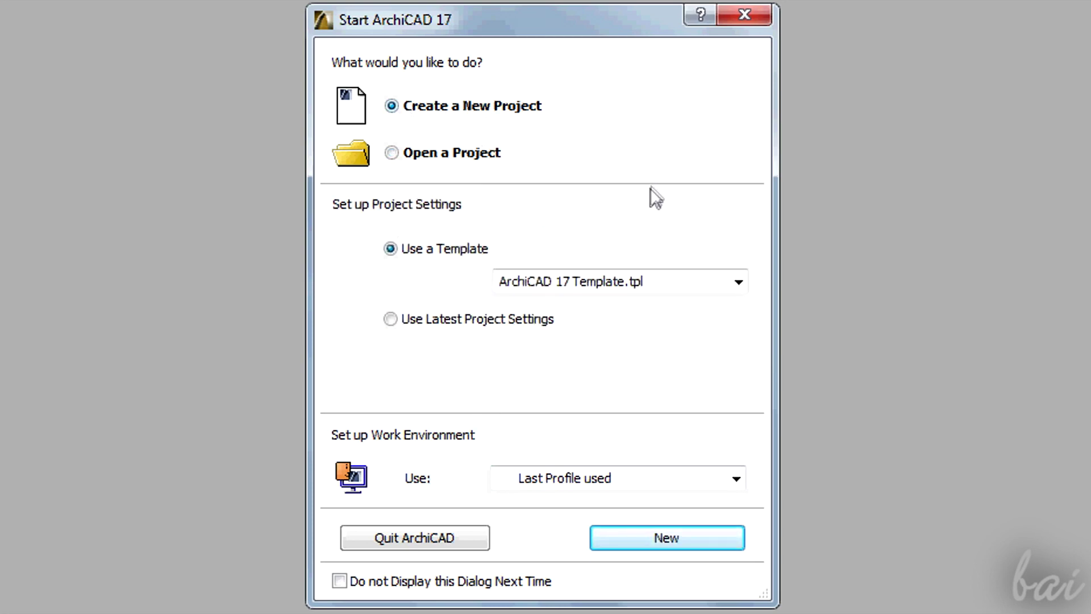
pyautogui.click(659, 538)
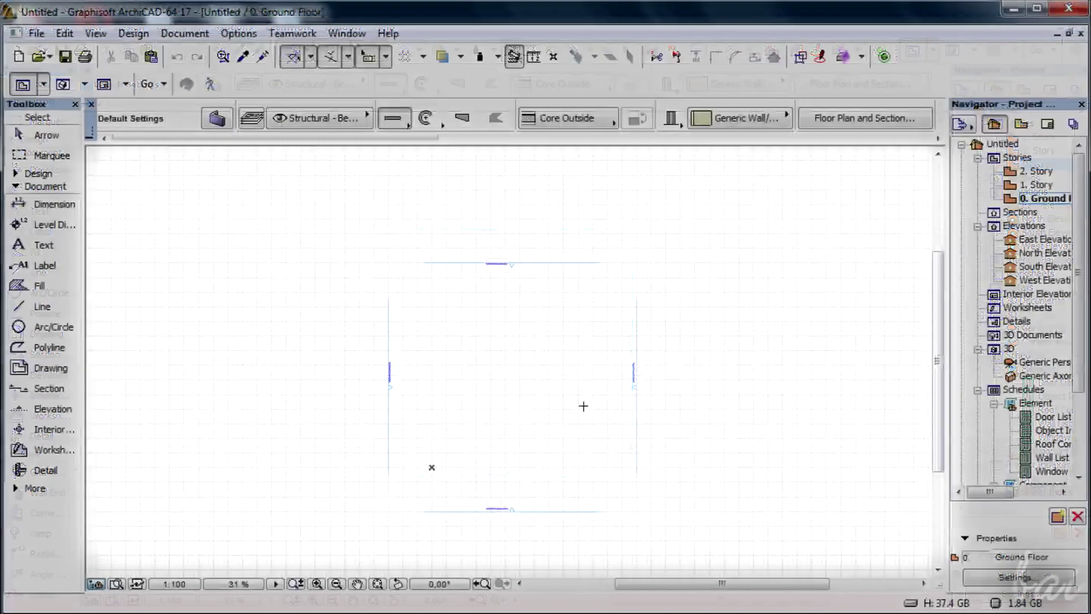
pyautogui.scroll(1, 680, 453)
pyautogui.scroll(2, 584, 398)
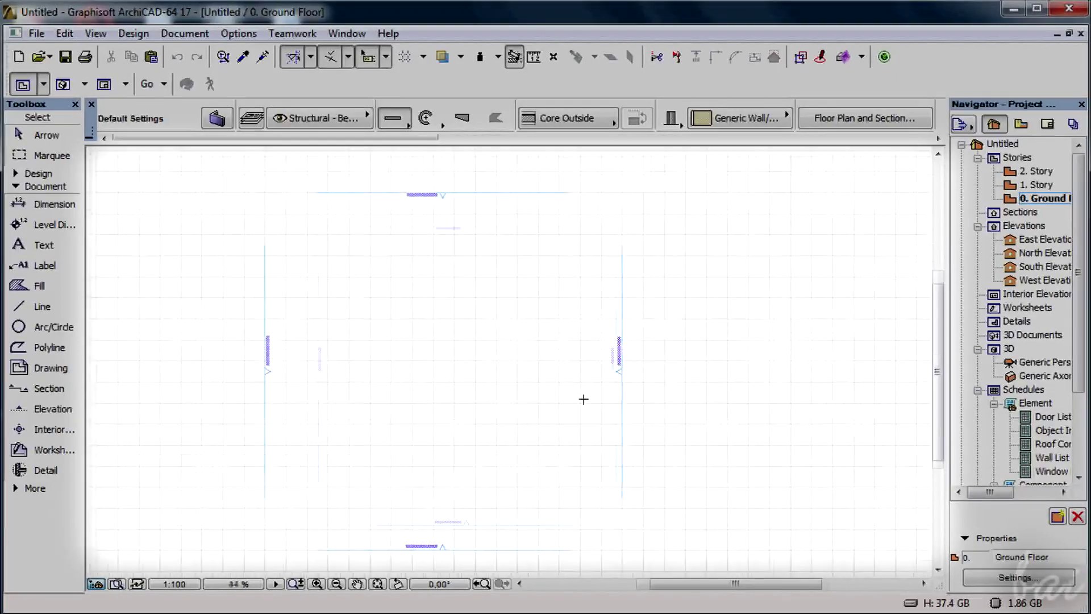
pyautogui.scroll(2, 585, 398)
pyautogui.scroll(-1, 473, 404)
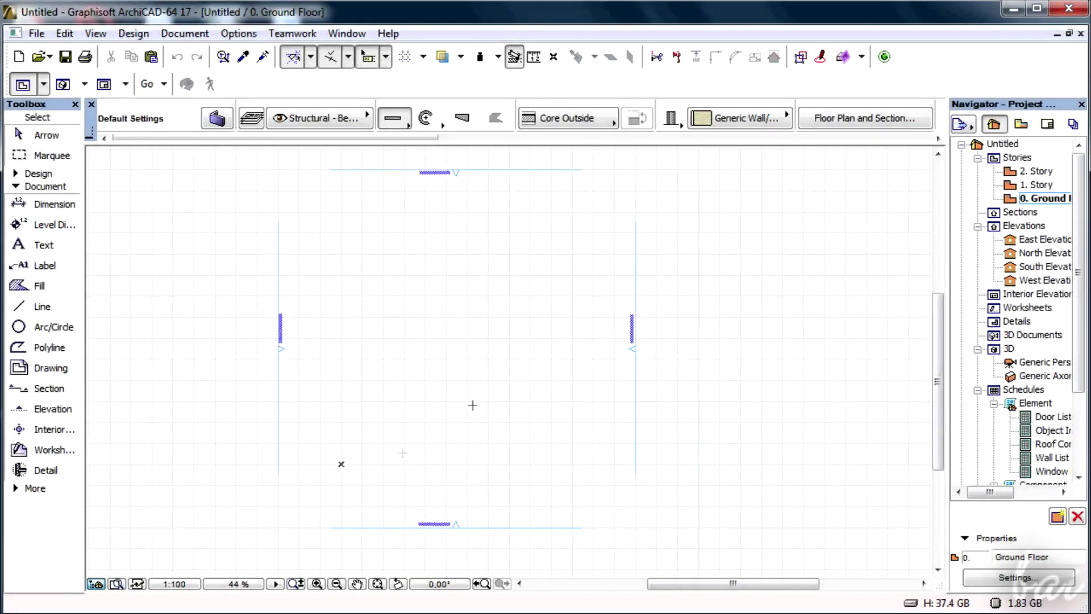
# Step: Draw a diagonal drafting line on the Ground Floor plan
pyautogui.click(53, 309)
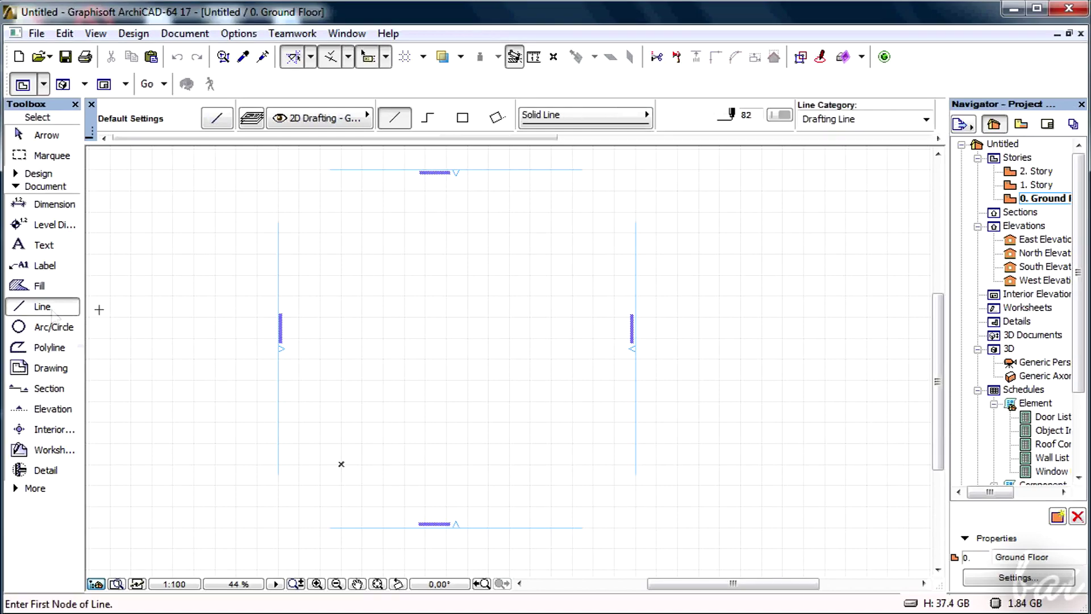
pyautogui.click(358, 277)
pyautogui.click(530, 362)
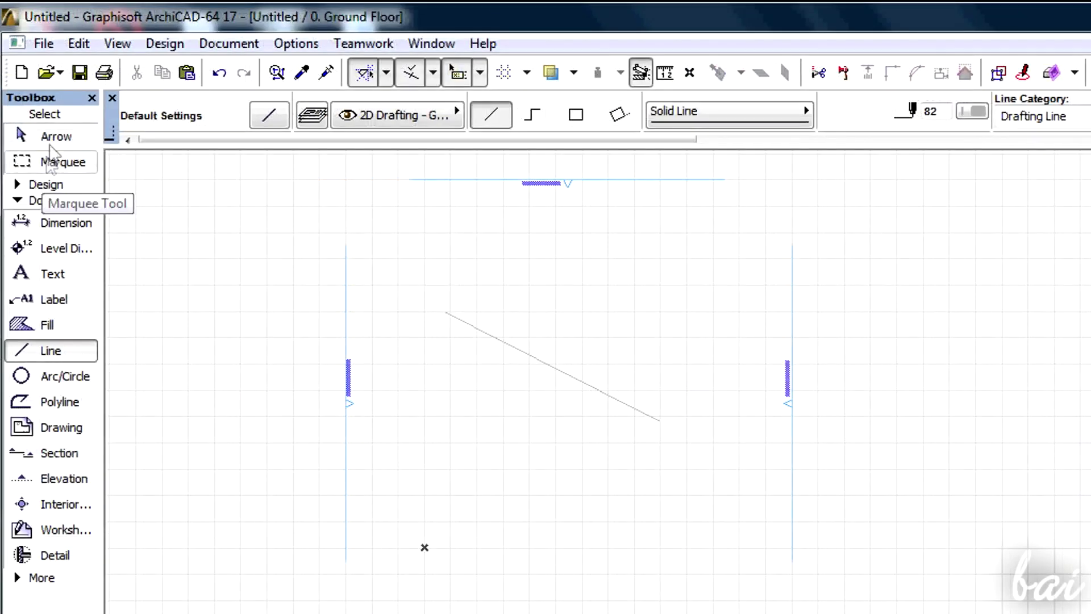
# Step: Undock the Navigator project map into a floating palette
pyautogui.click(47, 184)
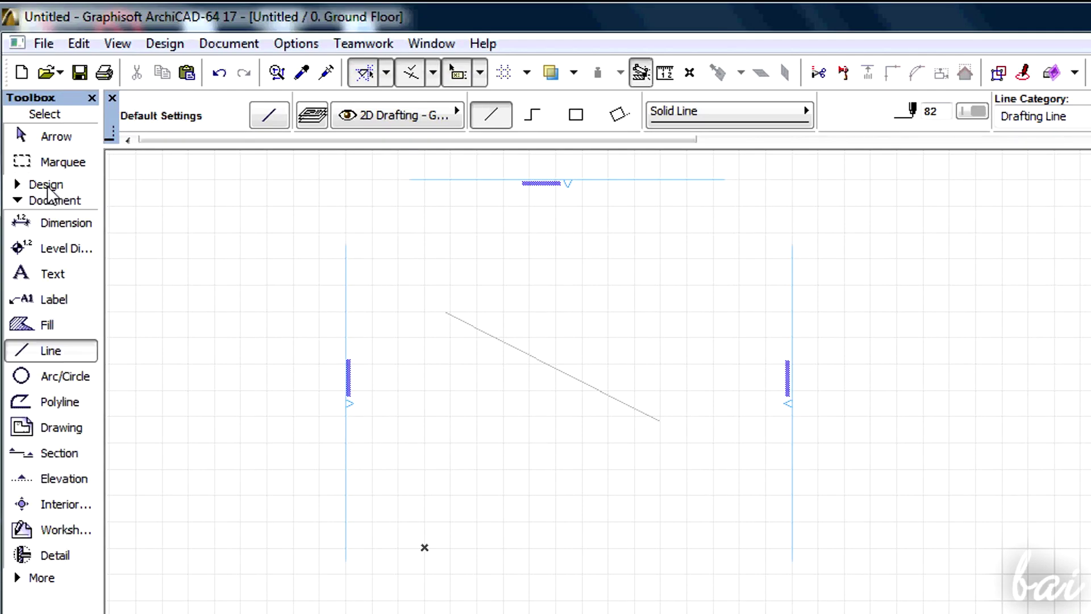
pyautogui.click(51, 201)
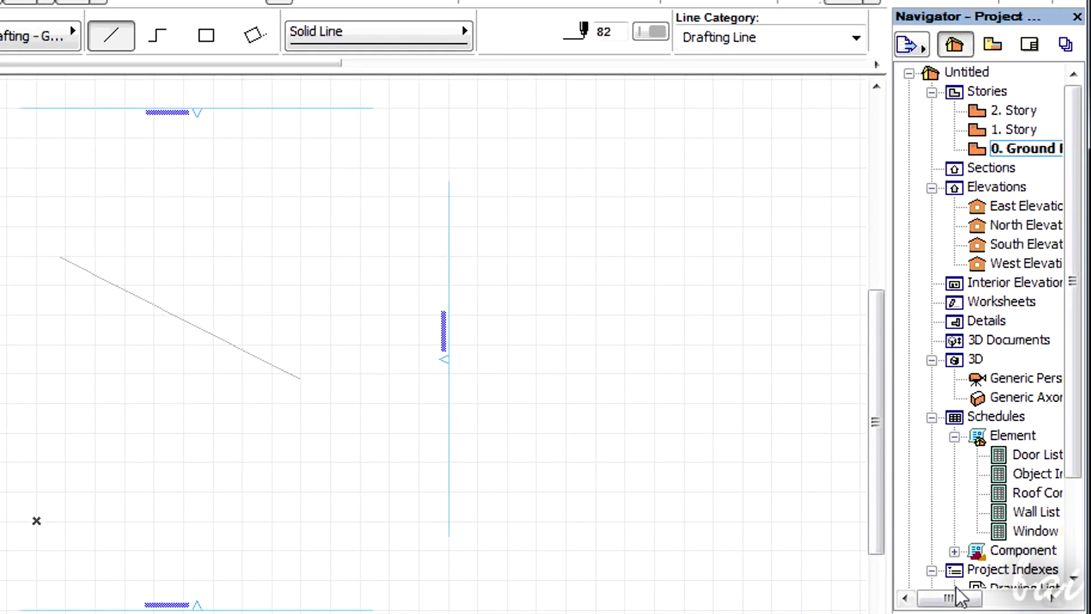
pyautogui.moveTo(961, 598); pyautogui.dragTo(942, 601)
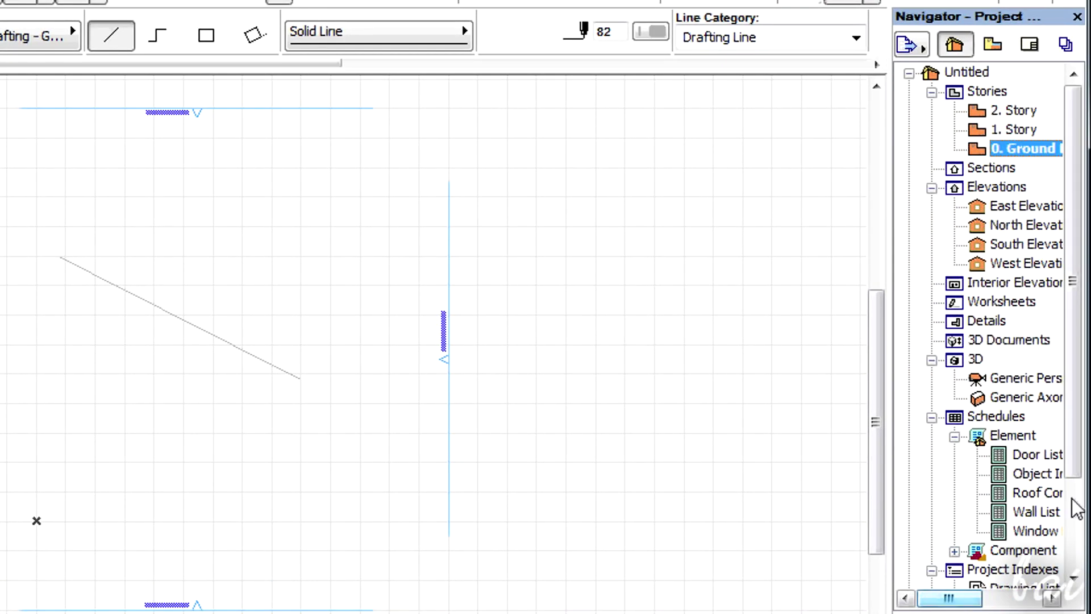
pyautogui.moveTo(1079, 426)
pyautogui.mouseDown()
pyautogui.moveTo(1081, 533)
pyautogui.moveTo(1078, 403)
pyautogui.mouseUp()
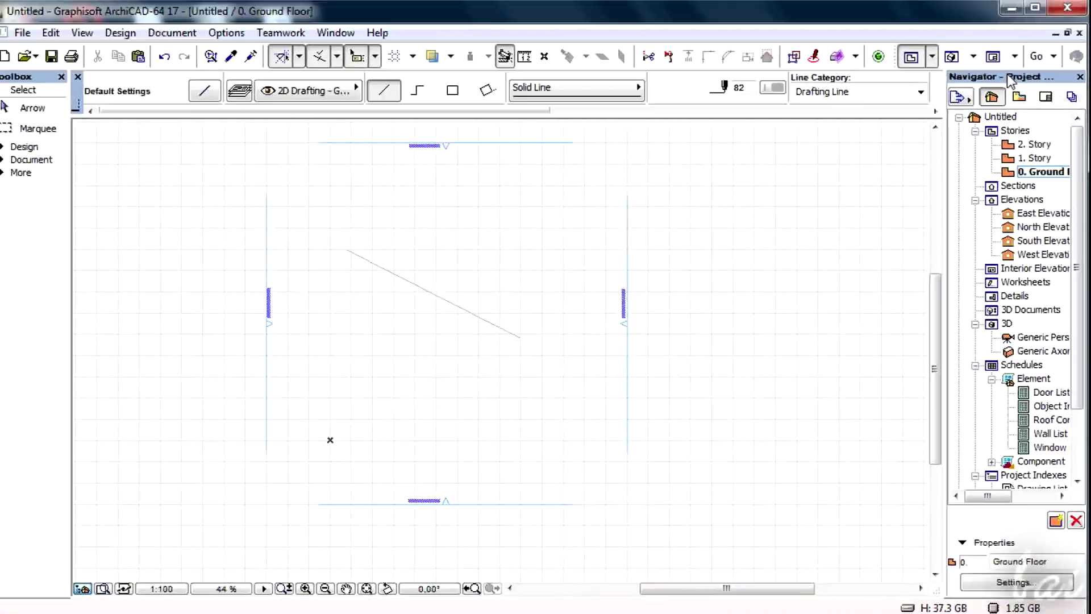
pyautogui.moveTo(1012, 80)
pyautogui.mouseDown()
pyautogui.moveTo(695, 161)
pyautogui.moveTo(1078, 88)
pyautogui.mouseUp()
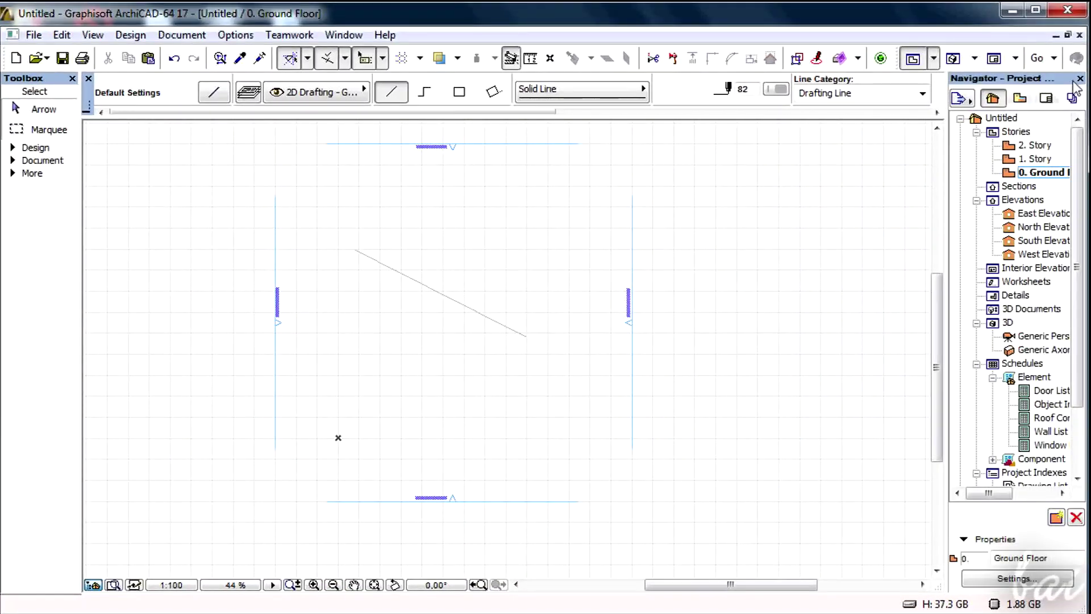
# Step: Close the floating Navigator and reopen it via Window > Palettes > Navigator
pyautogui.click(1080, 79)
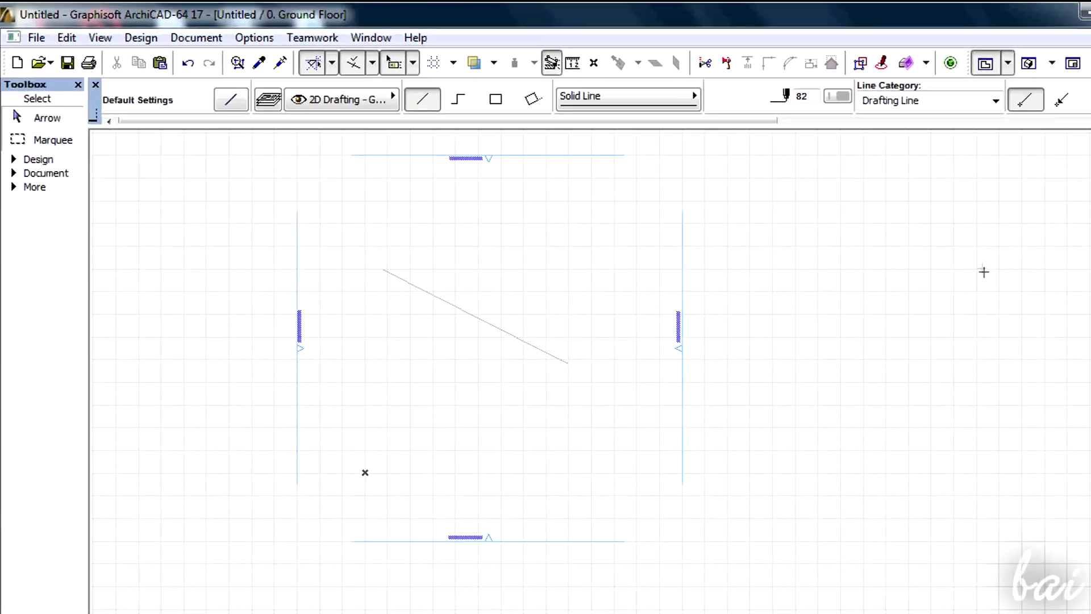
pyautogui.click(432, 43)
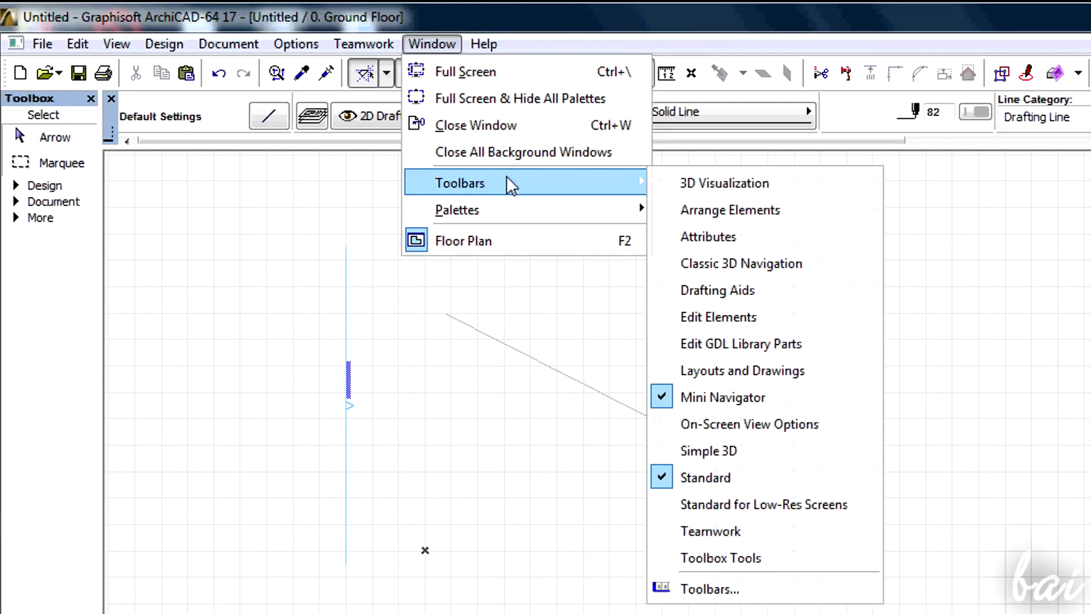
pyautogui.moveTo(457, 211)
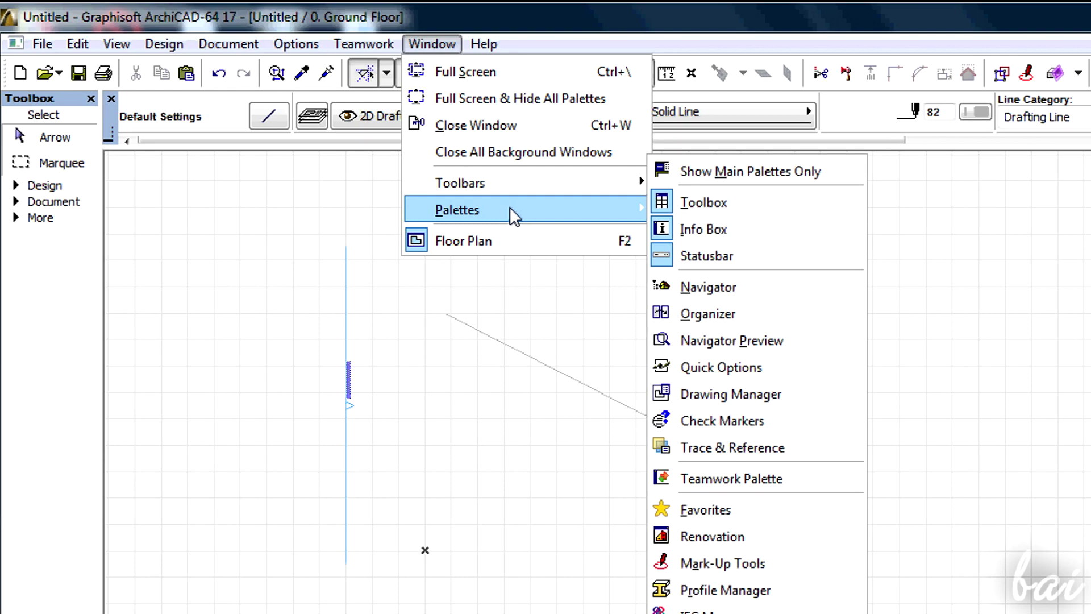
pyautogui.click(708, 287)
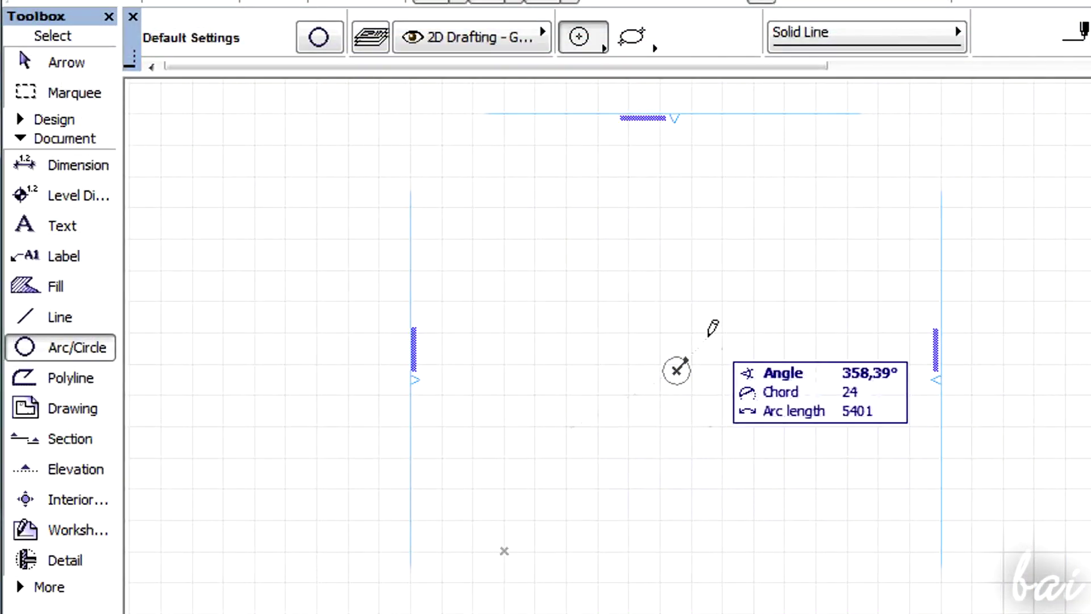
# Step: Complete the small circle at the plan centre and pan the view around it
pyautogui.click(713, 328)
pyautogui.click(69, 143)
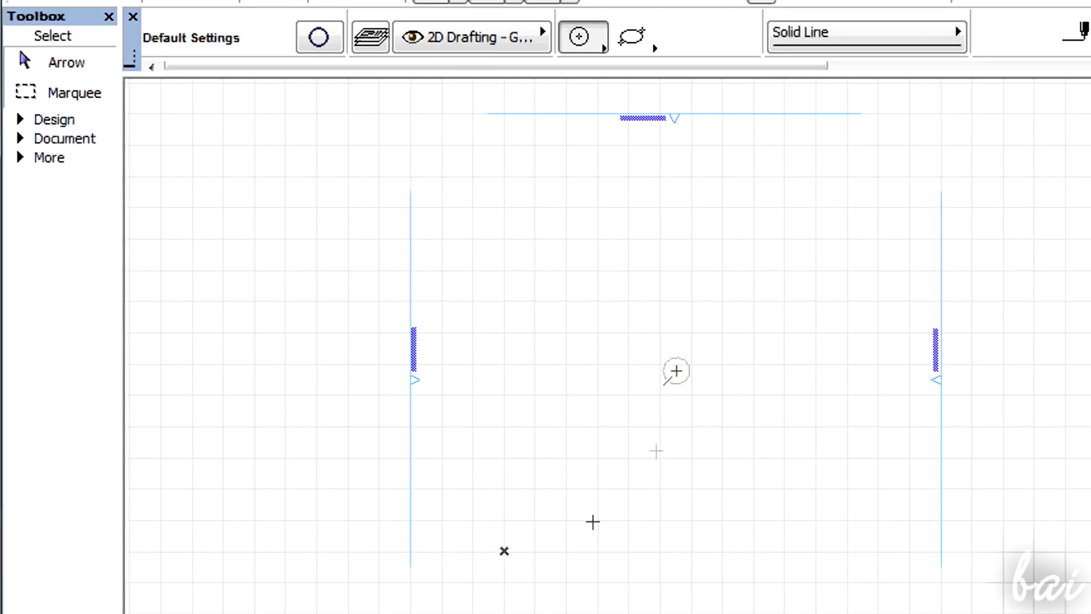
pyautogui.scroll(-3, 718, 371)
pyautogui.scroll(-2, 733, 407)
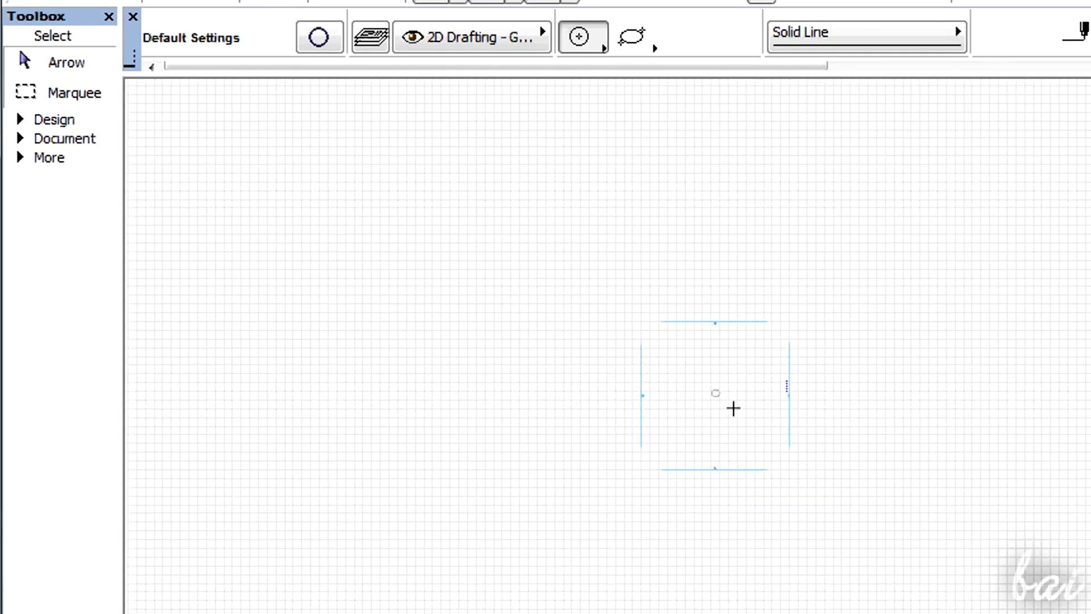
pyautogui.scroll(1, 729, 413)
pyautogui.scroll(2, 725, 384)
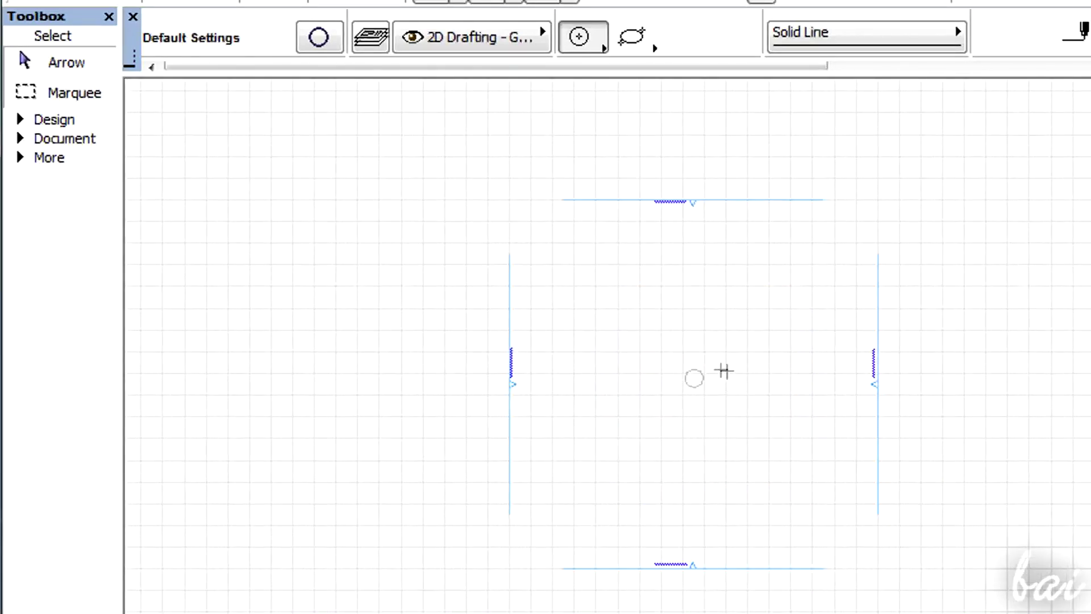
pyautogui.scroll(2, 674, 384)
pyautogui.scroll(2, 667, 389)
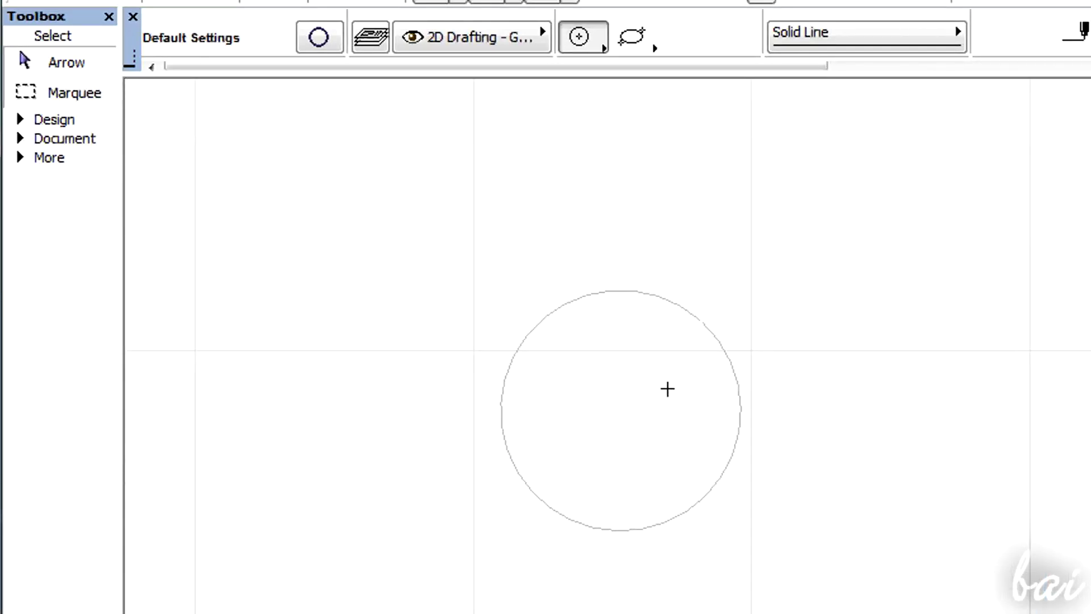
pyautogui.scroll(2, 665, 395)
pyautogui.scroll(-3, 665, 422)
pyautogui.scroll(-1, 671, 449)
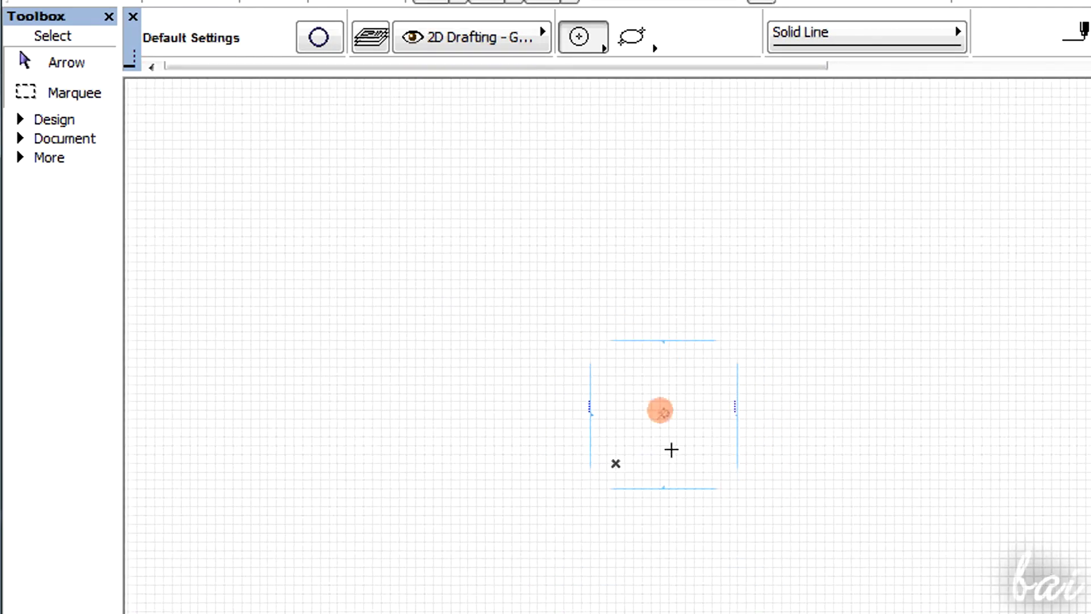
pyautogui.scroll(2, 670, 432)
pyautogui.scroll(1, 677, 378)
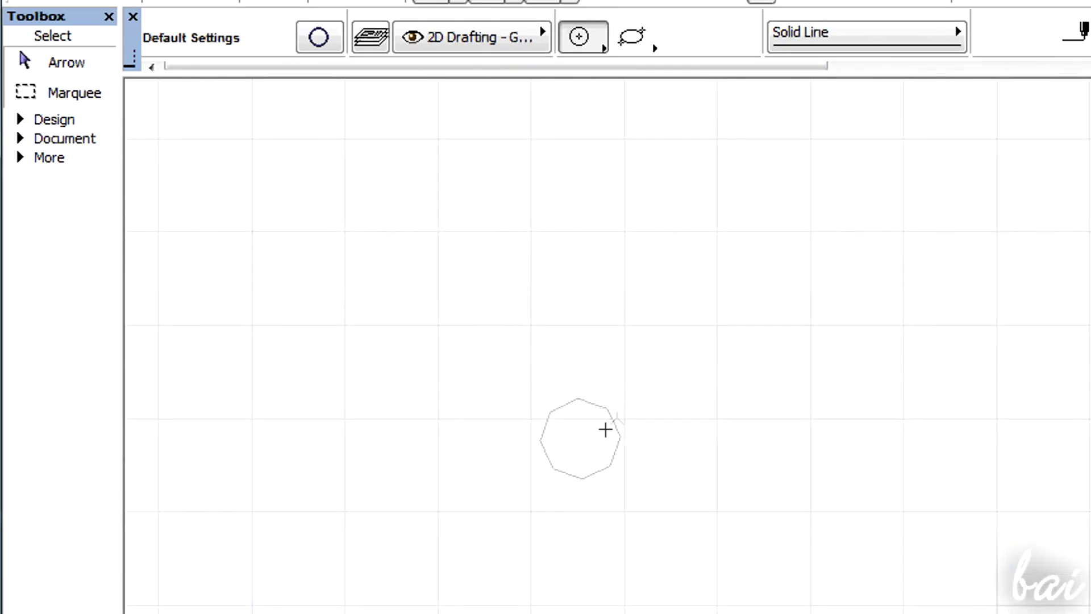
pyautogui.scroll(2, 605, 429)
pyautogui.scroll(1, 699, 594)
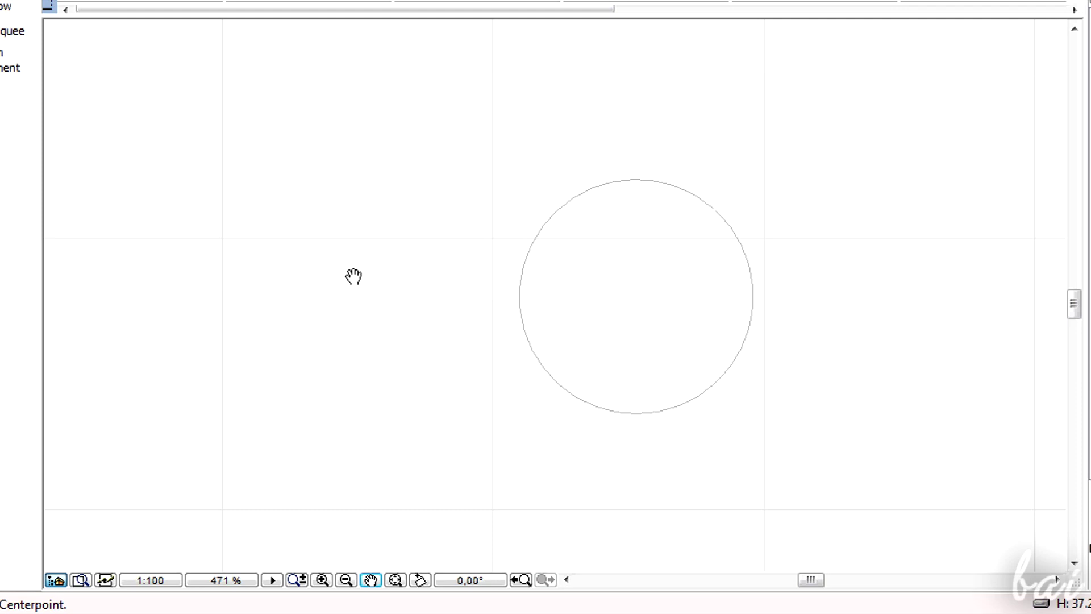
pyautogui.moveTo(355, 276)
pyautogui.mouseDown()
pyautogui.moveTo(344, 153)
pyautogui.moveTo(212, 110)
pyautogui.moveTo(358, 170)
pyautogui.moveTo(551, 166)
pyautogui.moveTo(380, 292)
pyautogui.moveTo(238, 236)
pyautogui.moveTo(271, 256)
pyautogui.mouseUp()
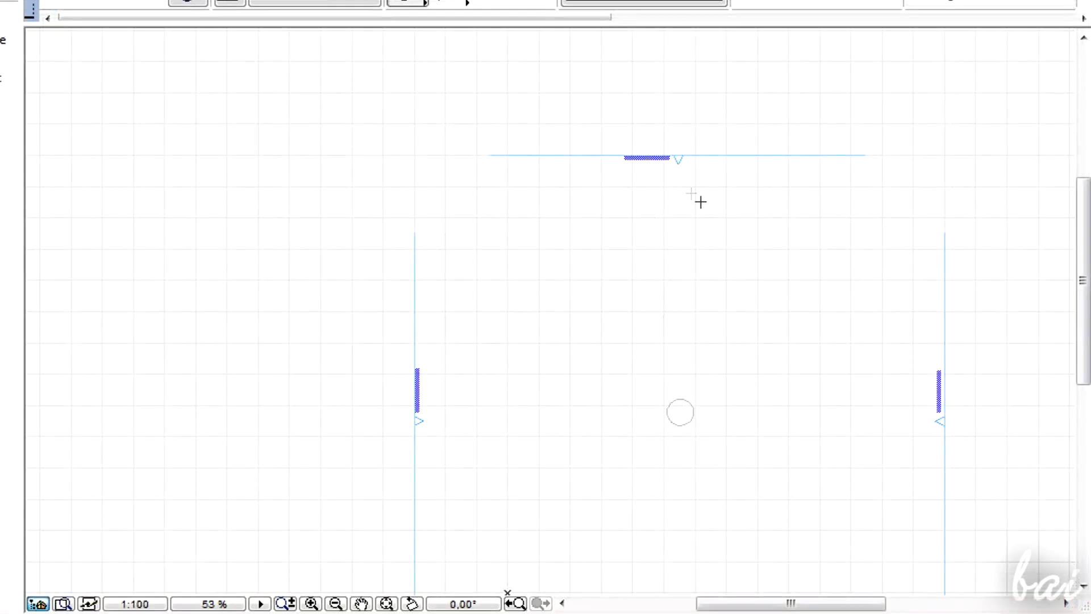
pyautogui.scroll(1, 700, 202)
pyautogui.scroll(2, 723, 197)
pyautogui.scroll(1, 714, 178)
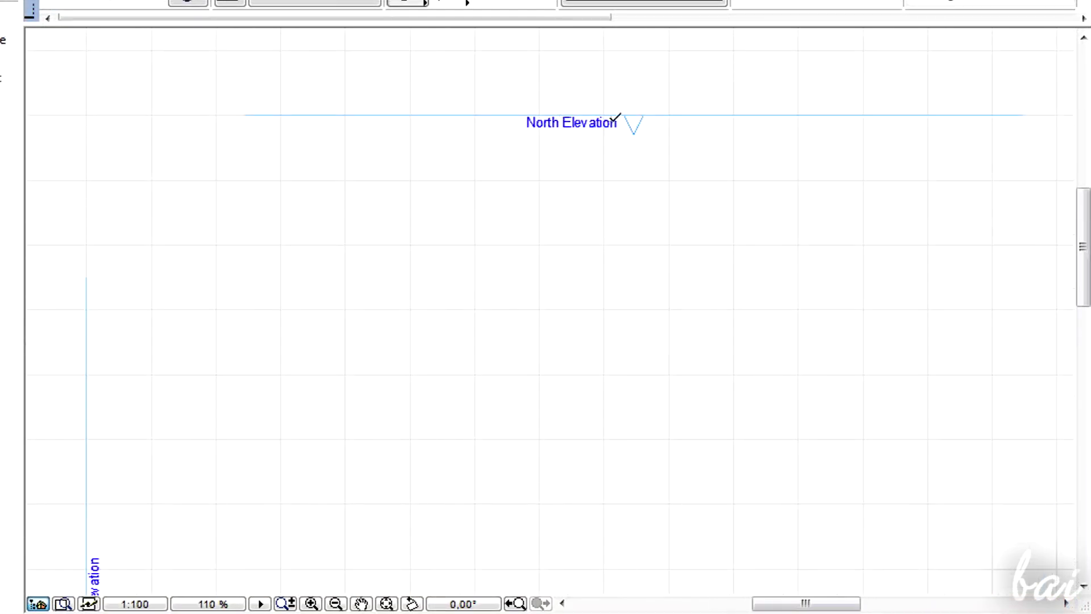
pyautogui.moveTo(1081, 234); pyautogui.dragTo(1083, 332)
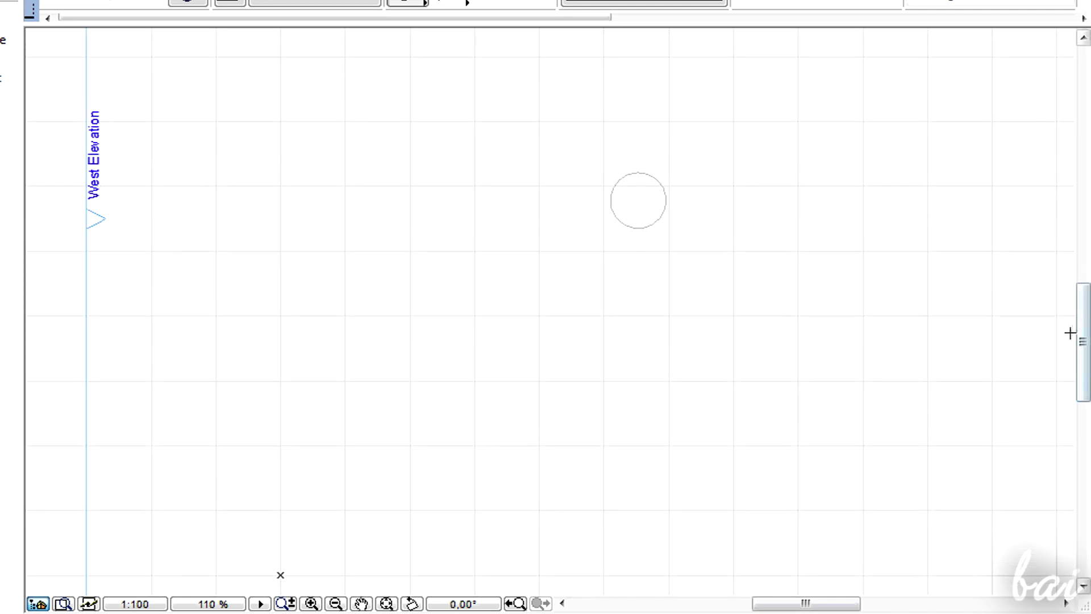
pyautogui.moveTo(1071, 333); pyautogui.dragTo(1073, 413)
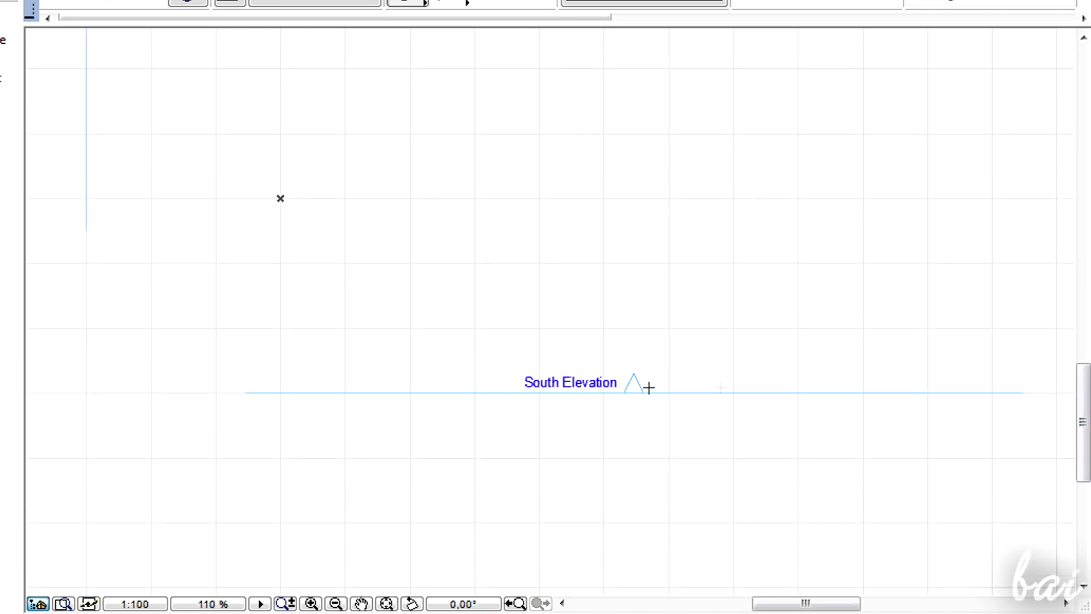
pyautogui.moveTo(1080, 422); pyautogui.dragTo(1060, 300)
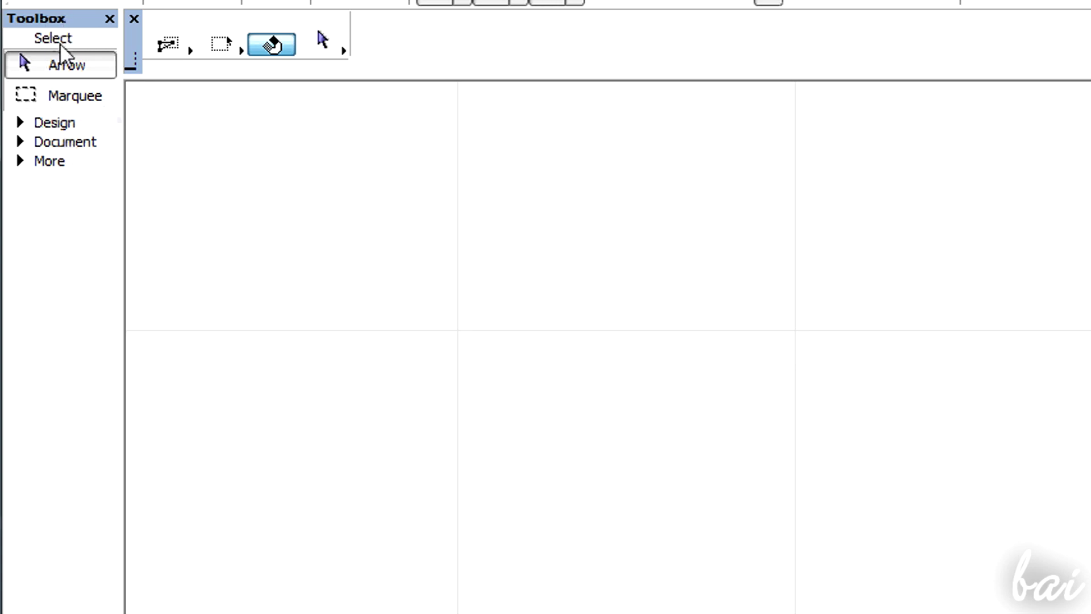
# Step: Draw a polyline with a vertical leg, a horizontal run and a 45° upward diagonal
pyautogui.click(74, 144)
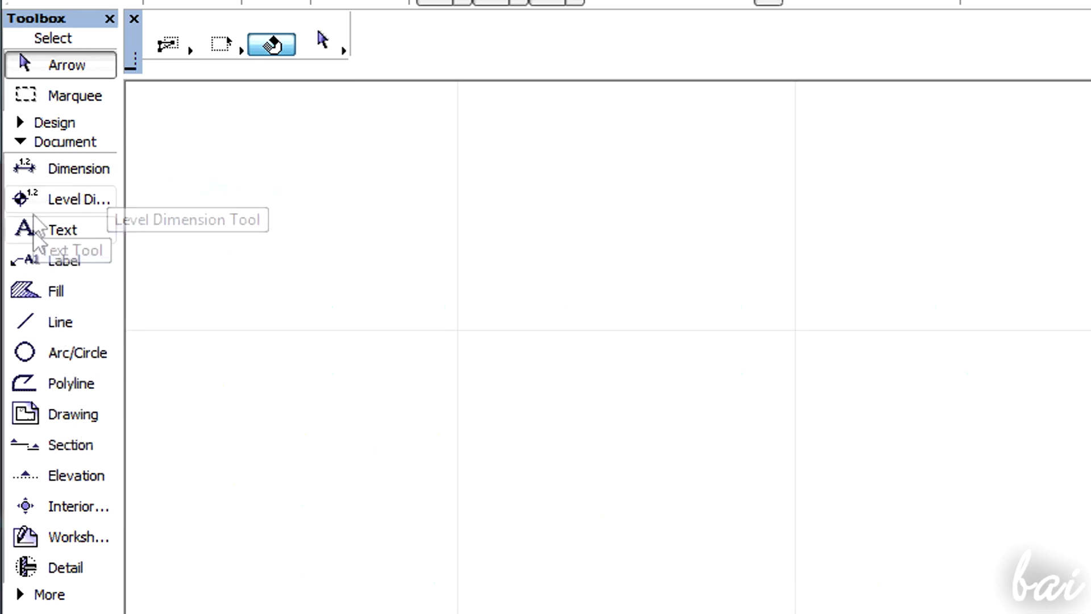
pyautogui.click(53, 388)
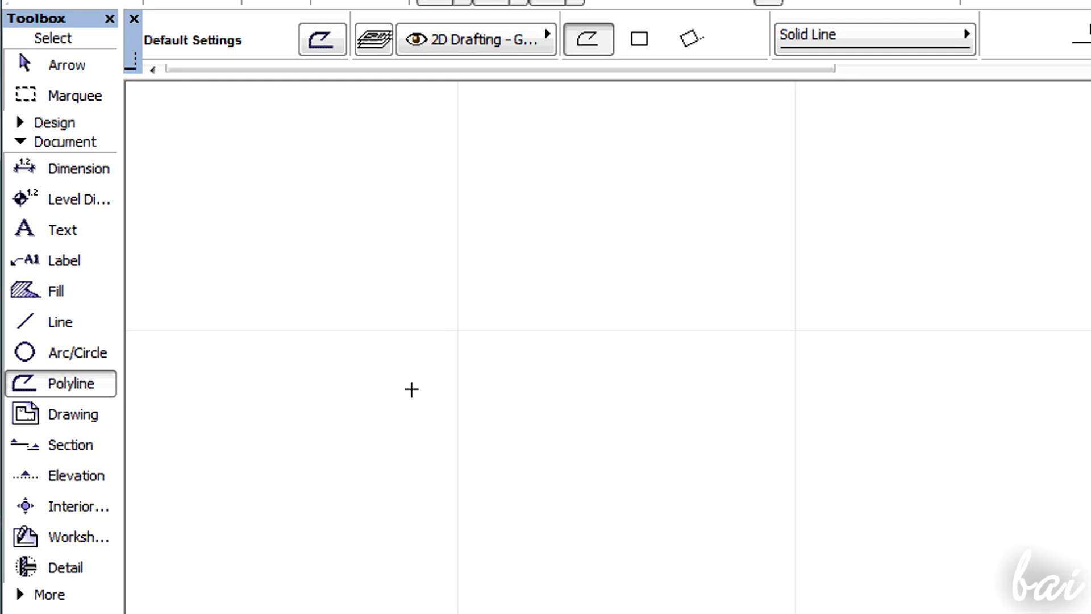
pyautogui.click(411, 390)
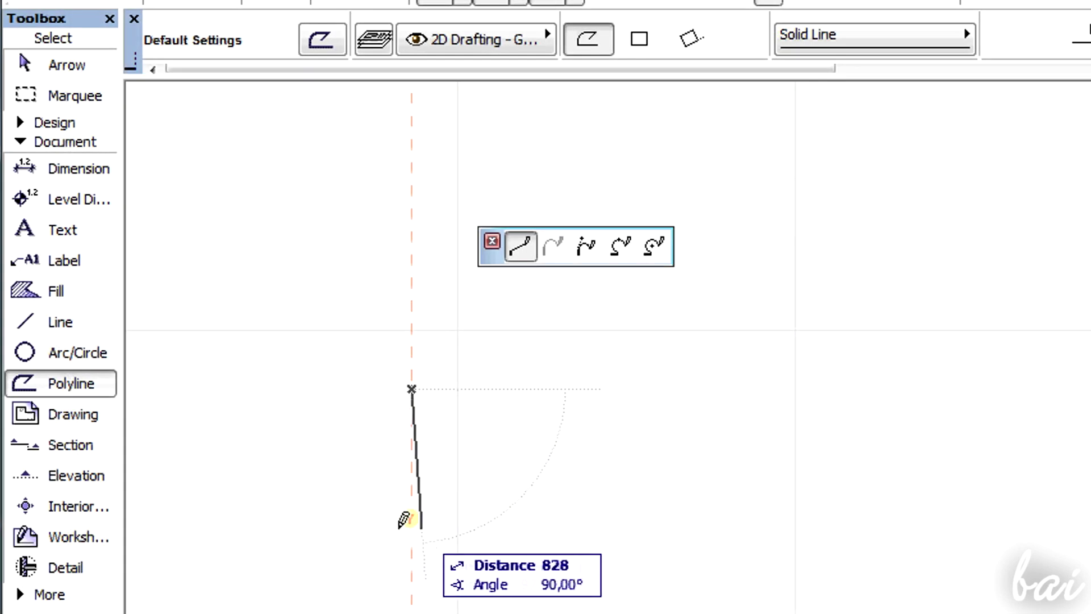
pyautogui.click(412, 334)
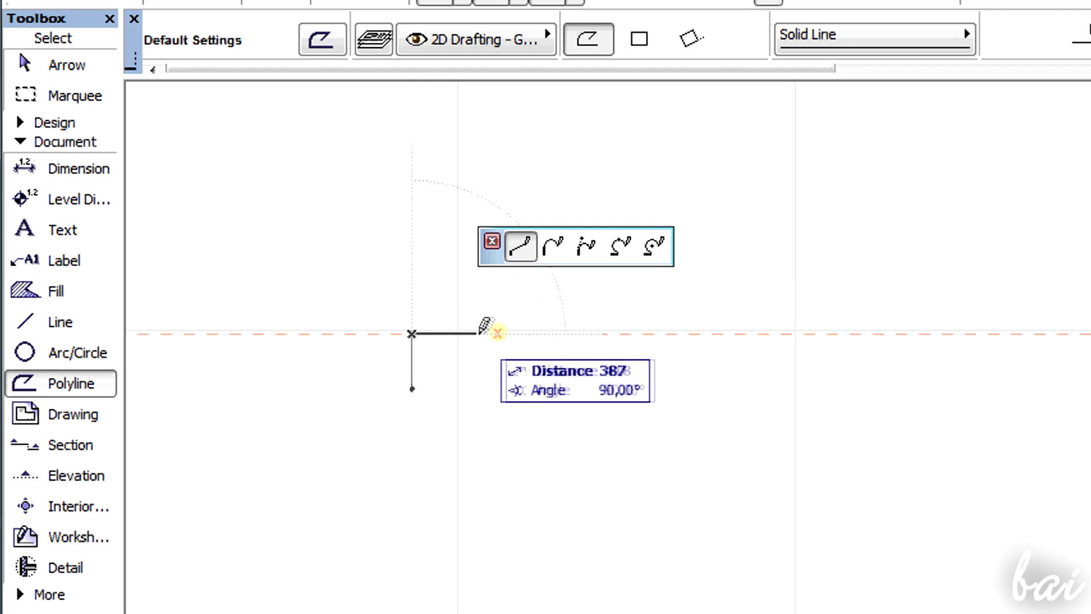
pyautogui.click(528, 332)
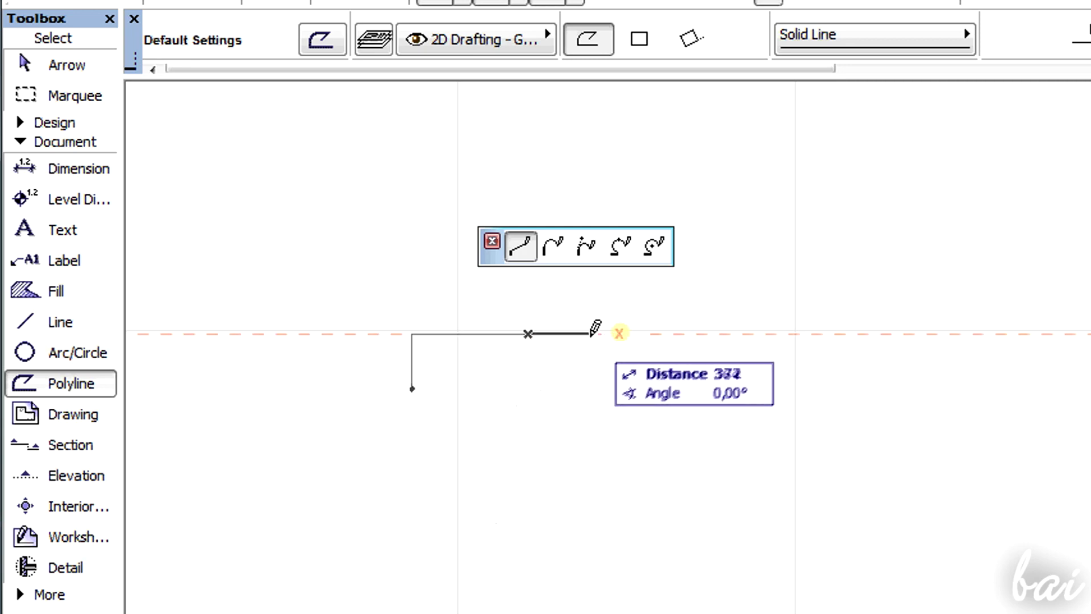
pyautogui.click(606, 333)
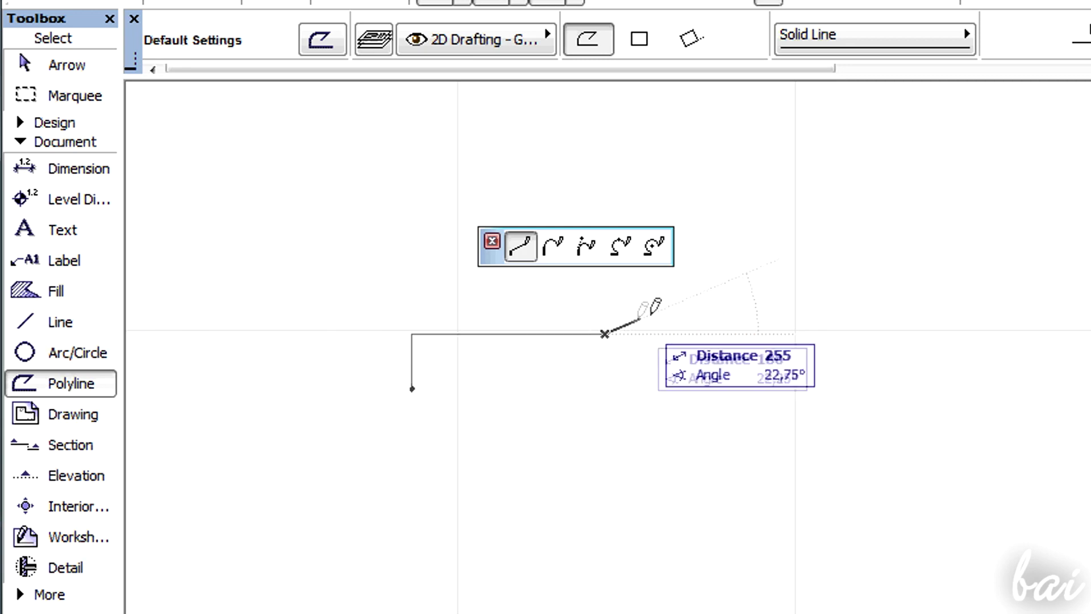
pyautogui.click(735, 205)
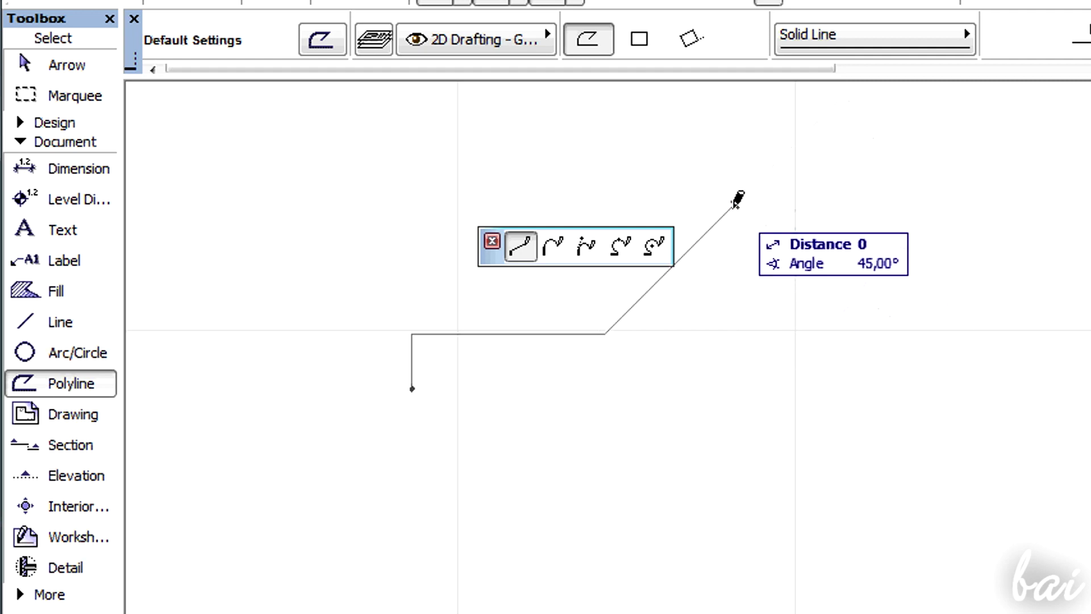
pyautogui.click(736, 205)
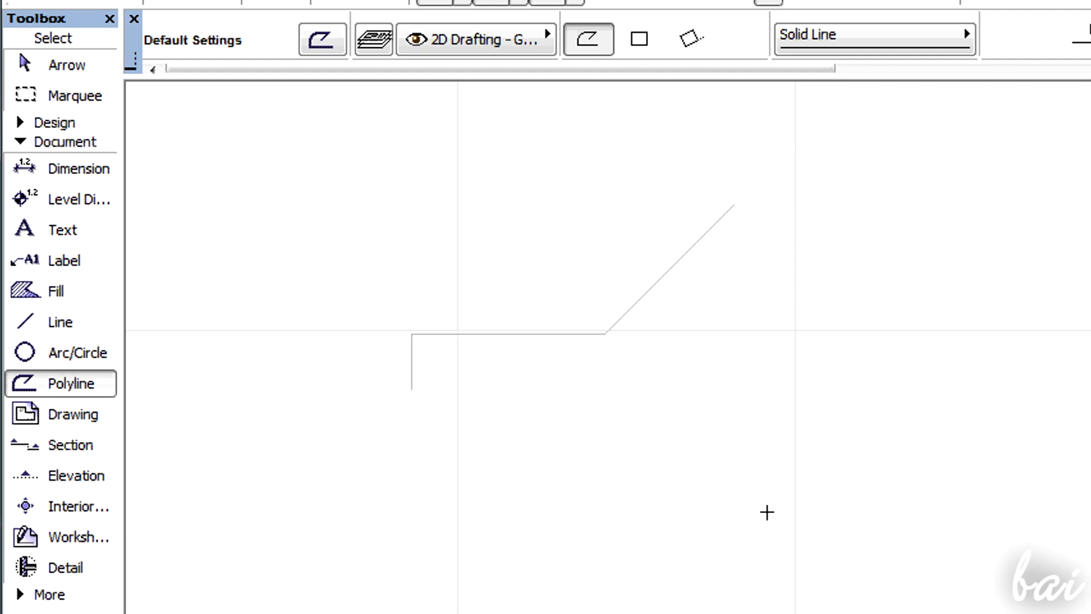
pyautogui.scroll(-2, 865, 479)
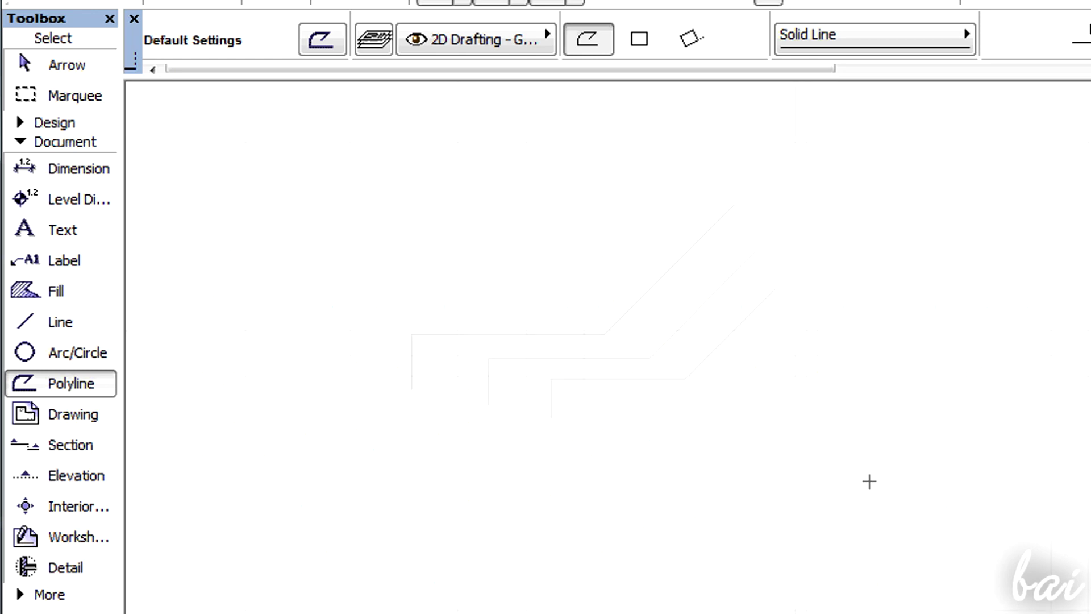
# Step: Draw a full circle to the right of the polyline
pyautogui.click(77, 353)
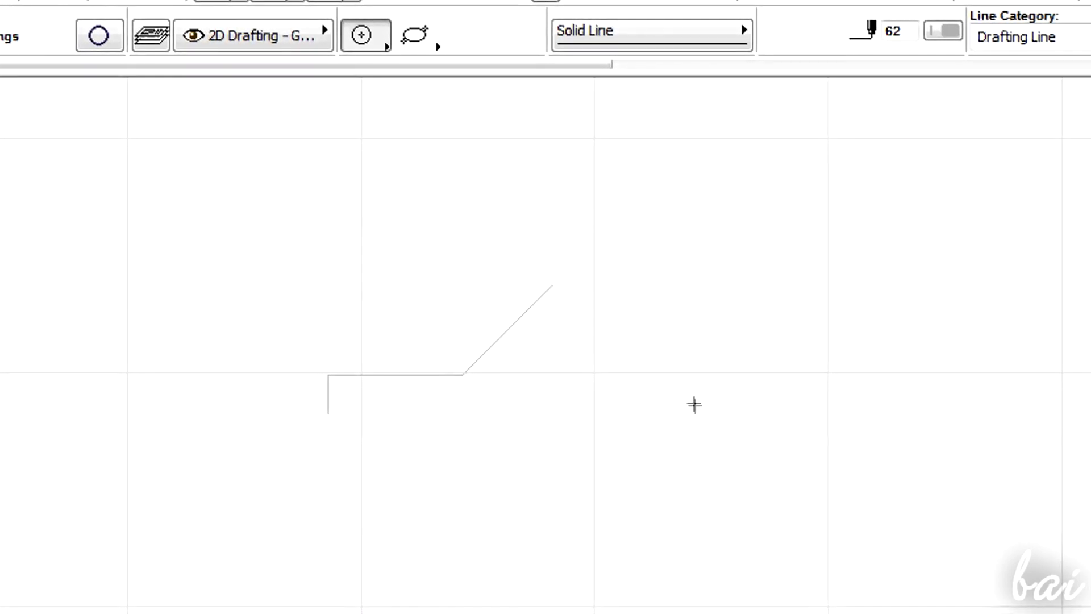
pyautogui.click(580, 391)
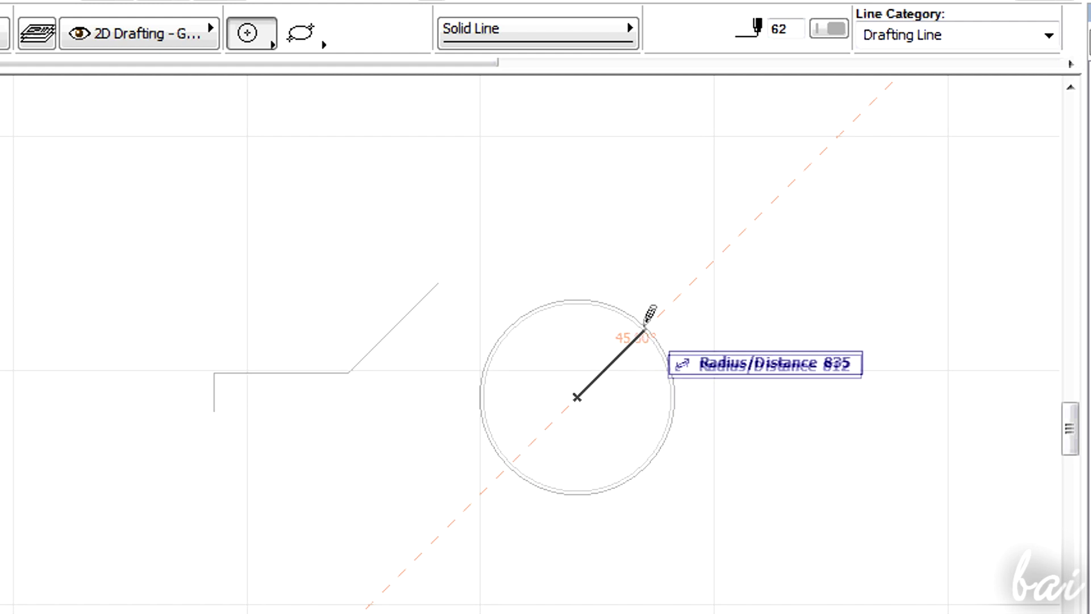
pyautogui.click(682, 292)
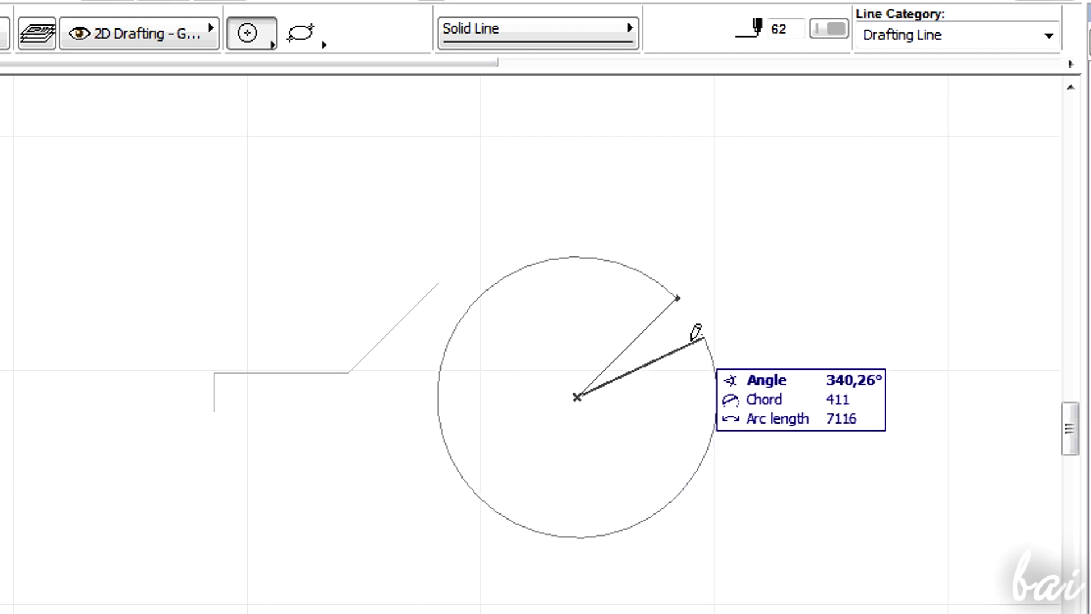
pyautogui.click(679, 299)
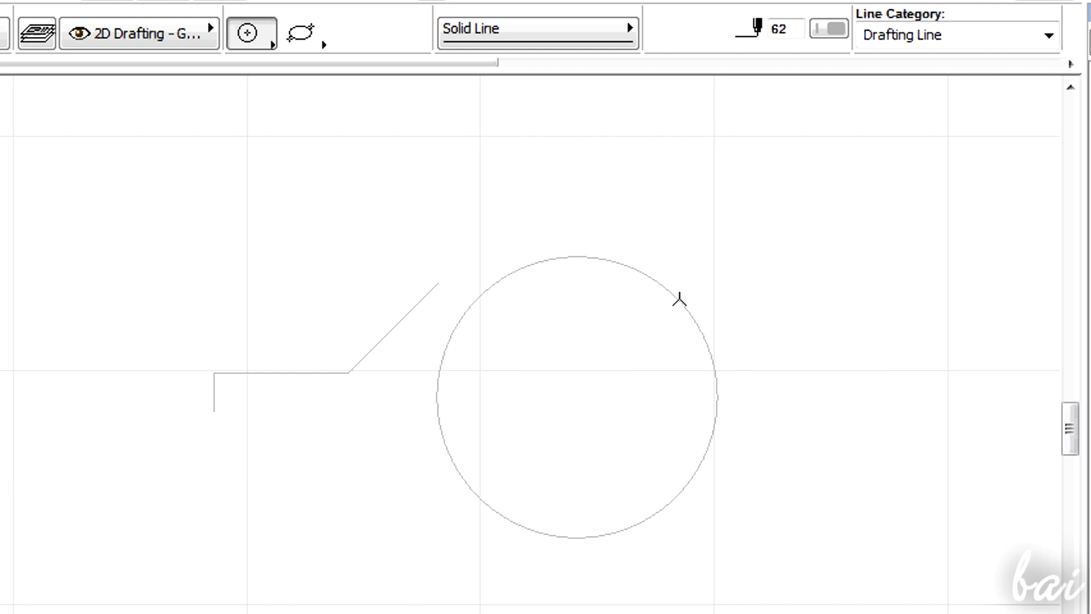
# Step: Start a small arc, cancel it with Esc, and undo the last arc step
pyautogui.click(502, 316)
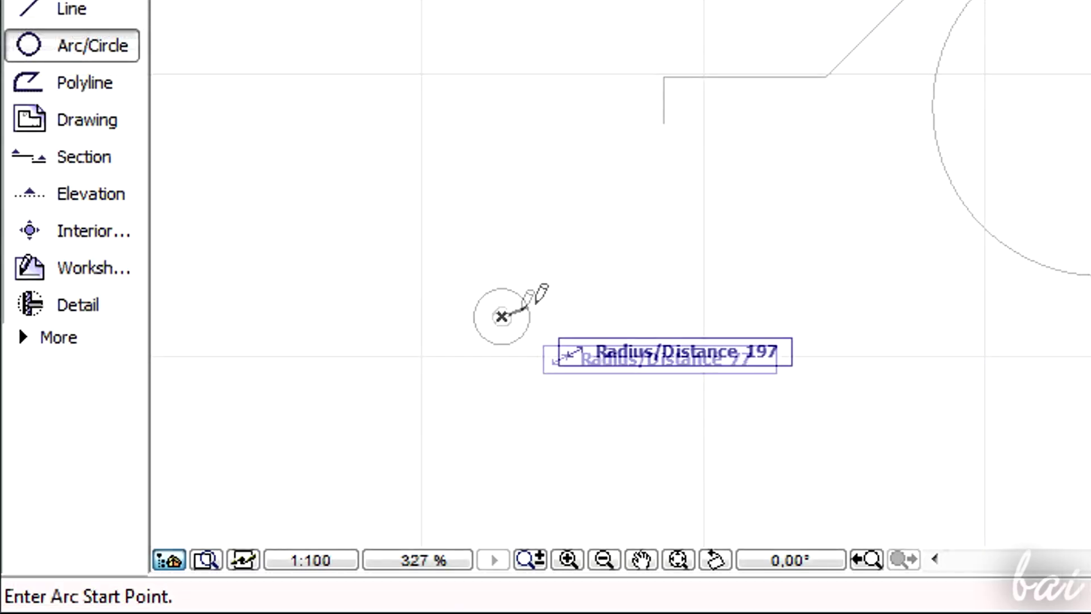
pyautogui.click(654, 277)
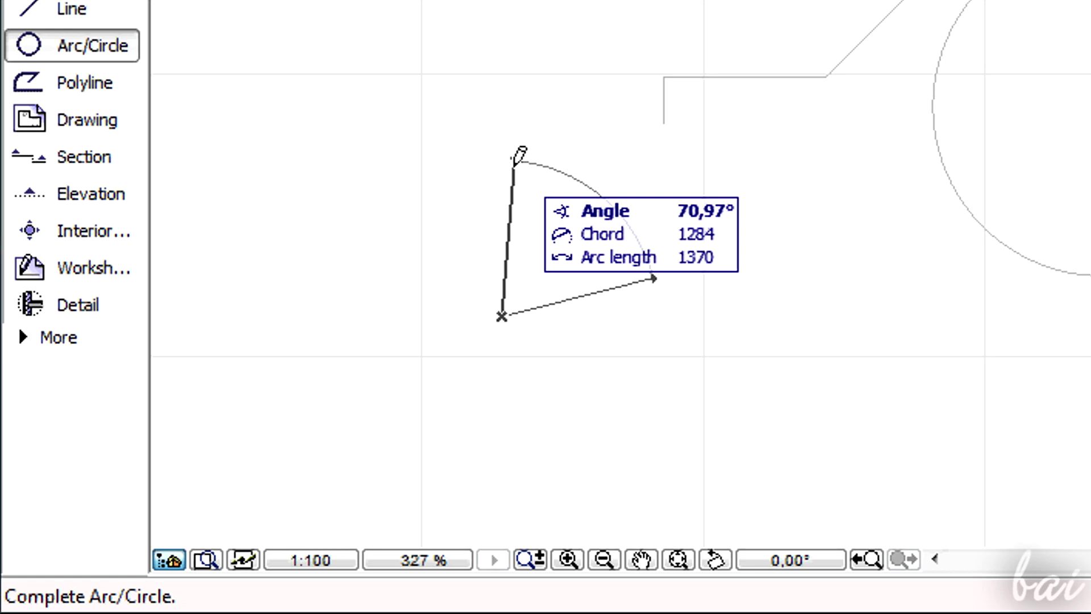
pyautogui.press('Escape')
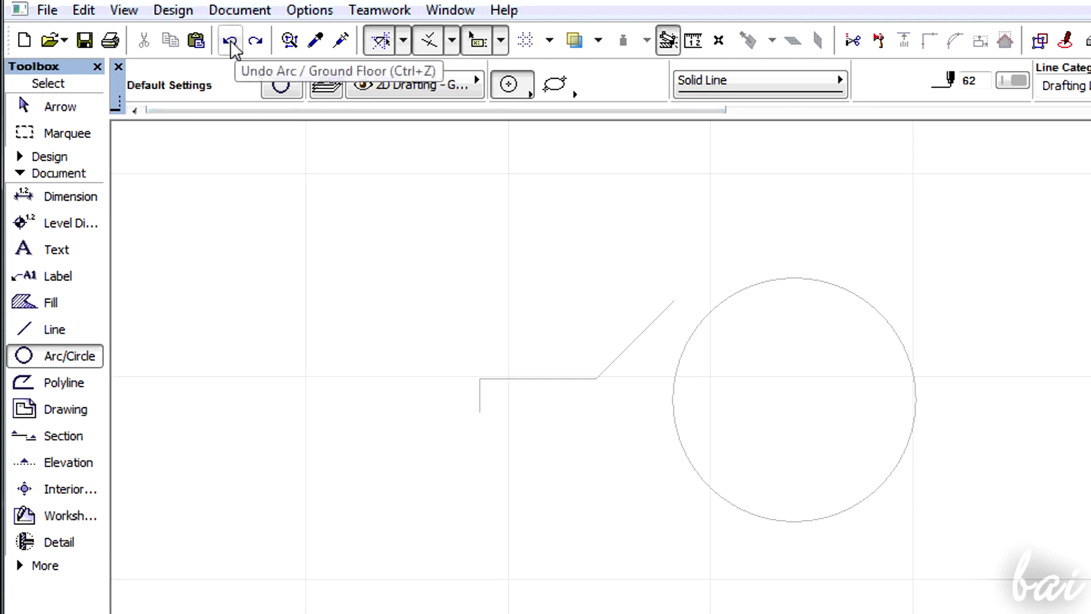
pyautogui.click(230, 41)
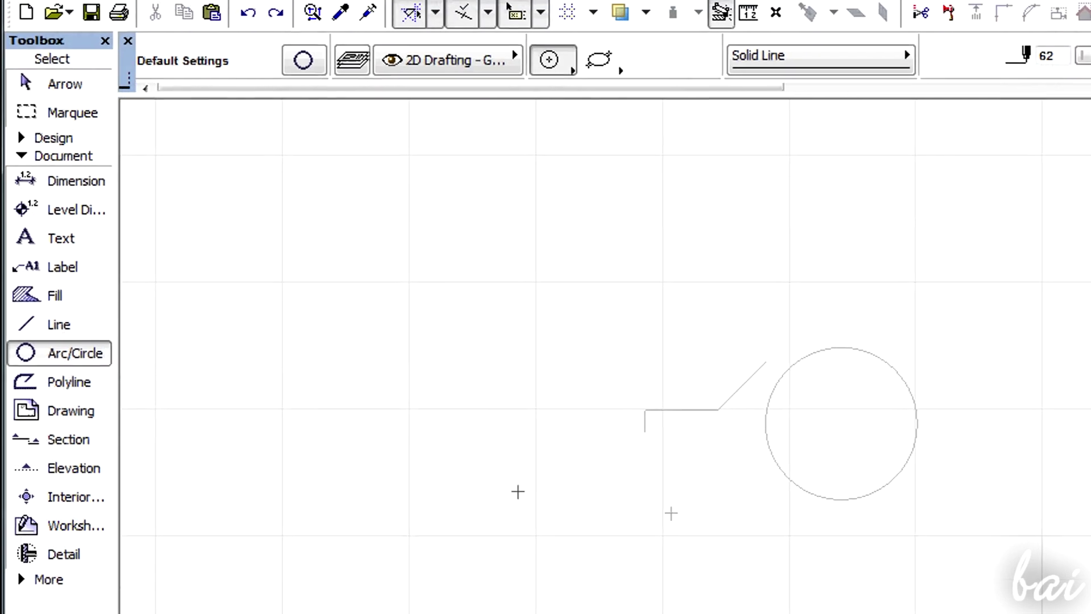
# Step: Place a text label inside the circle and set its size to 2 mm
pyautogui.click(89, 235)
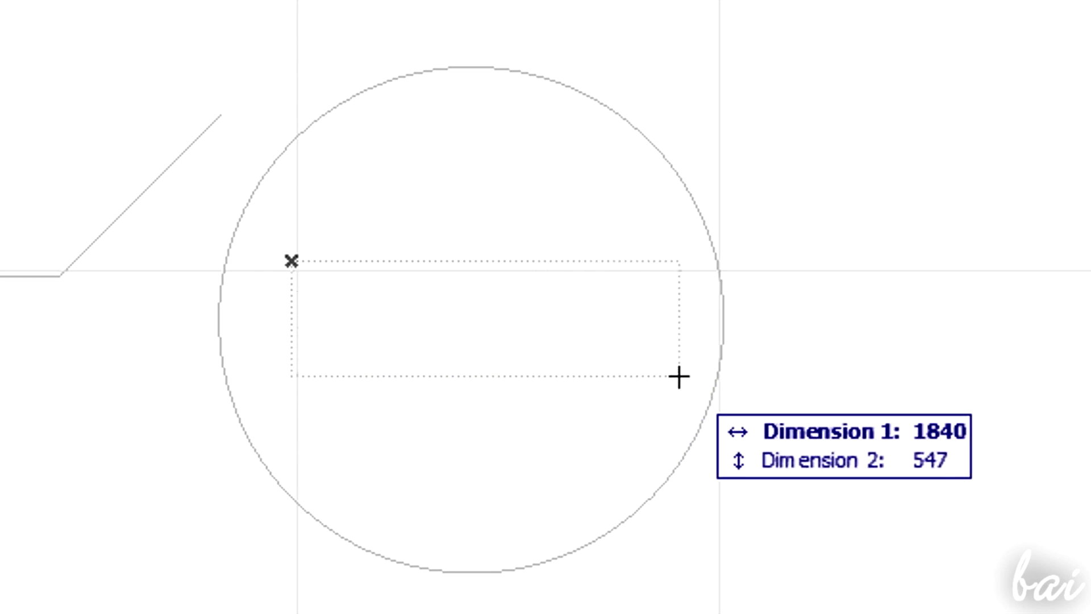
pyautogui.click(679, 377)
pyautogui.write('th')
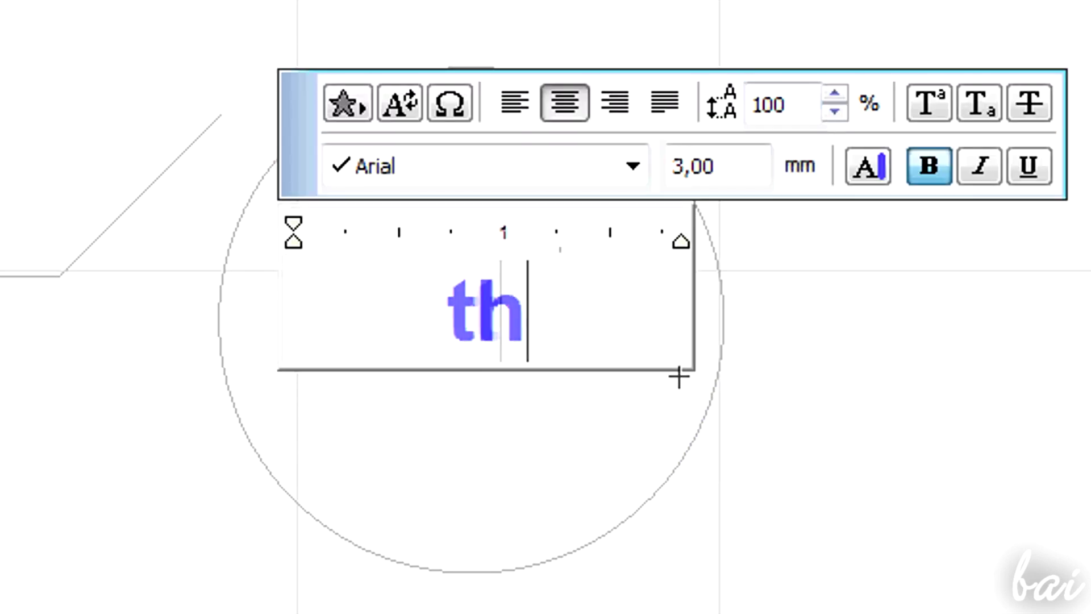
pyautogui.write('is is a circle')
pyautogui.moveTo(609, 410); pyautogui.dragTo(333, 312)
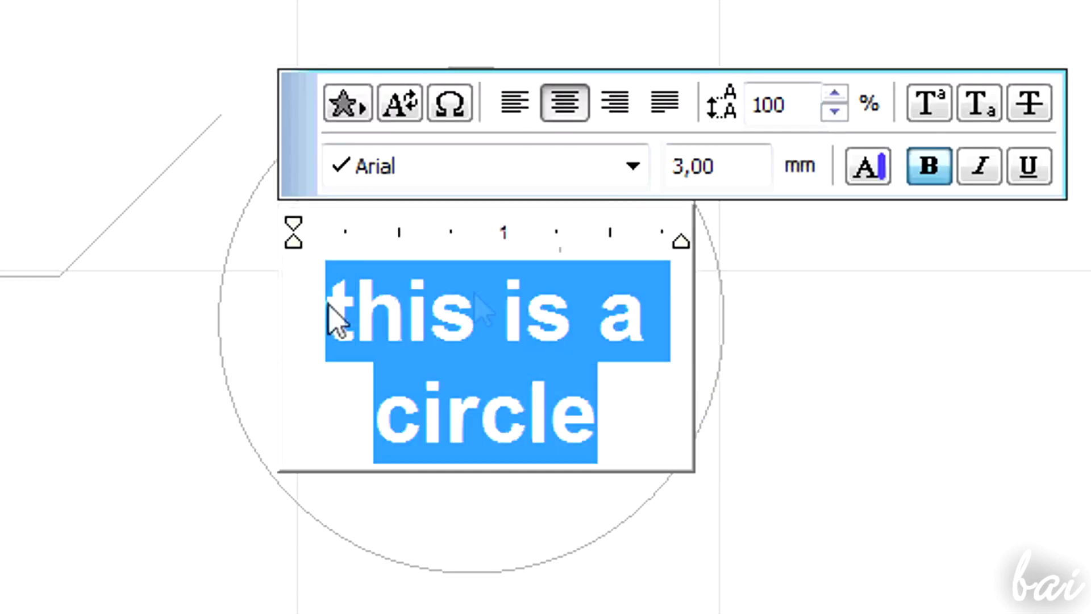
pyautogui.click(724, 166)
pyautogui.write('1,00')
pyautogui.press('Return')
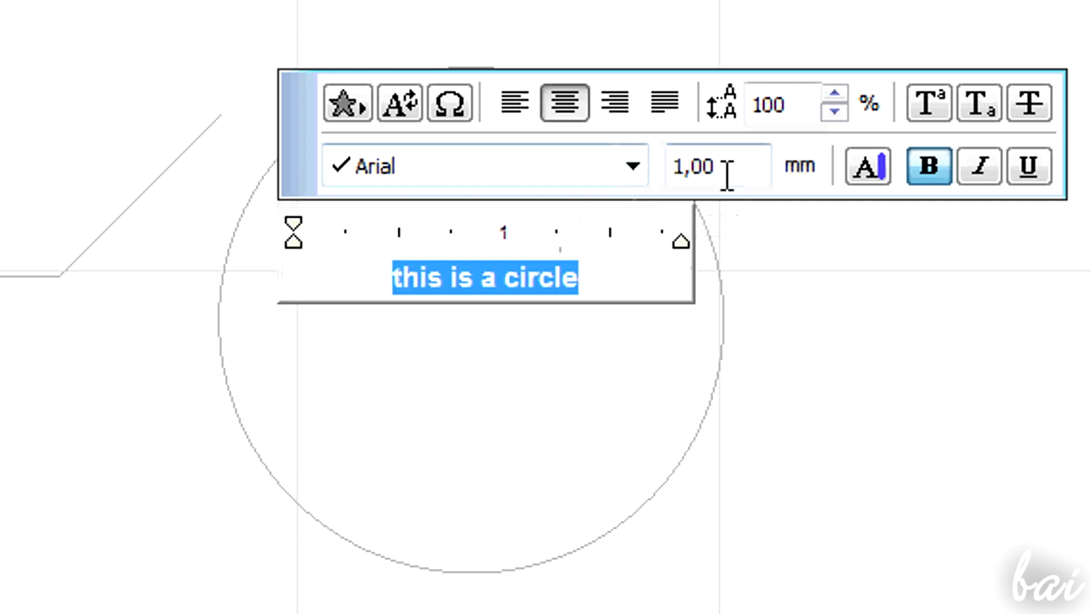
pyautogui.click(725, 171)
pyautogui.write('2')
pyautogui.press('Return')
# Step: Make the label text red
pyautogui.click(539, 300)
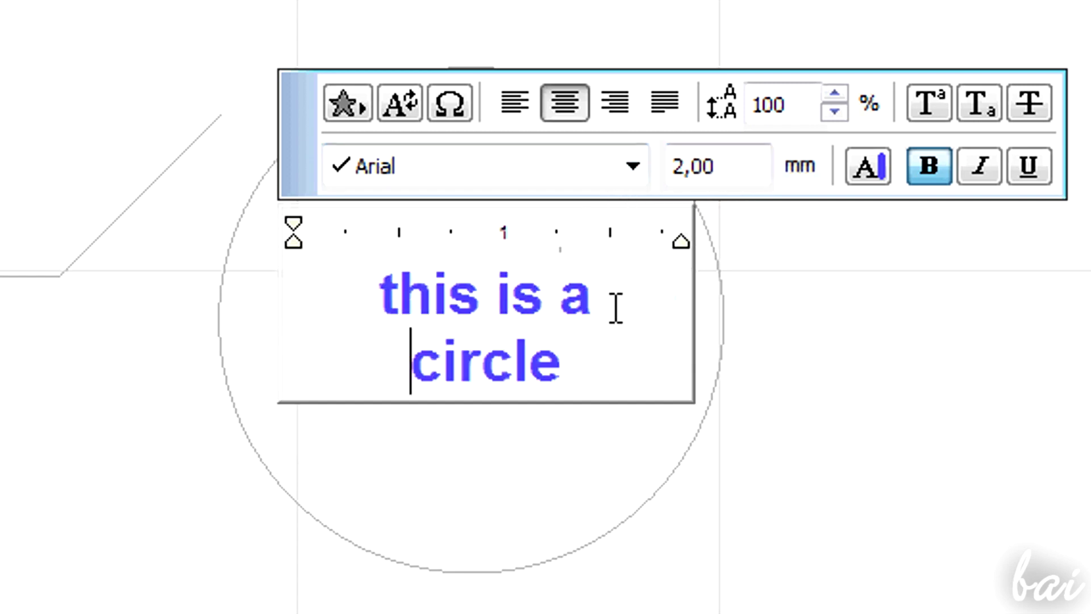
pyautogui.moveTo(609, 375); pyautogui.dragTo(295, 292)
pyautogui.click(867, 166)
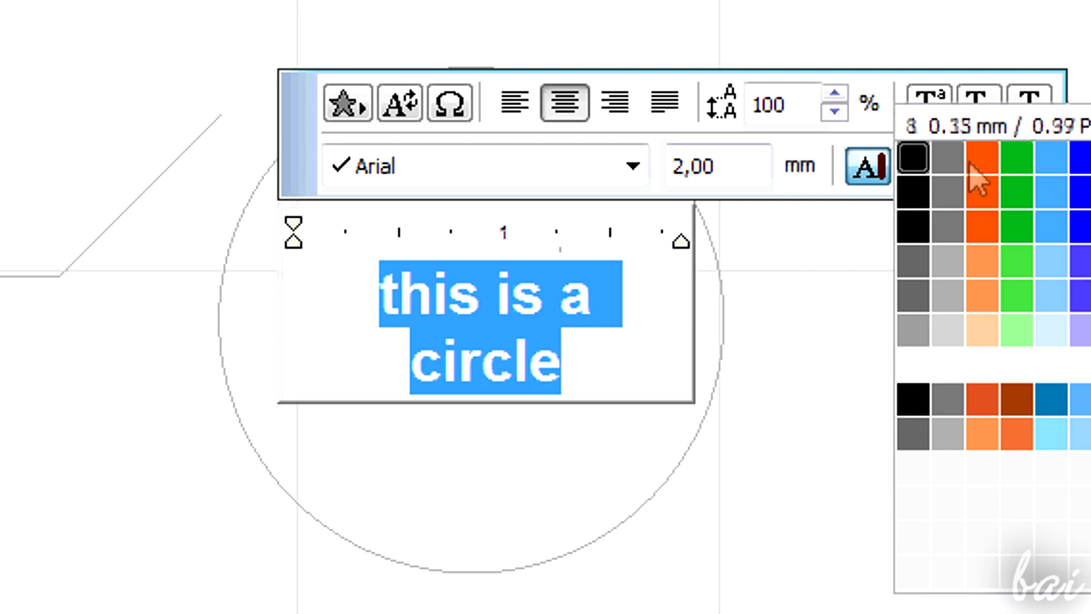
pyautogui.click(982, 158)
# Step: Centre-align the label text and finish placing it
pyautogui.moveTo(616, 365); pyautogui.dragTo(362, 273)
pyautogui.click(514, 102)
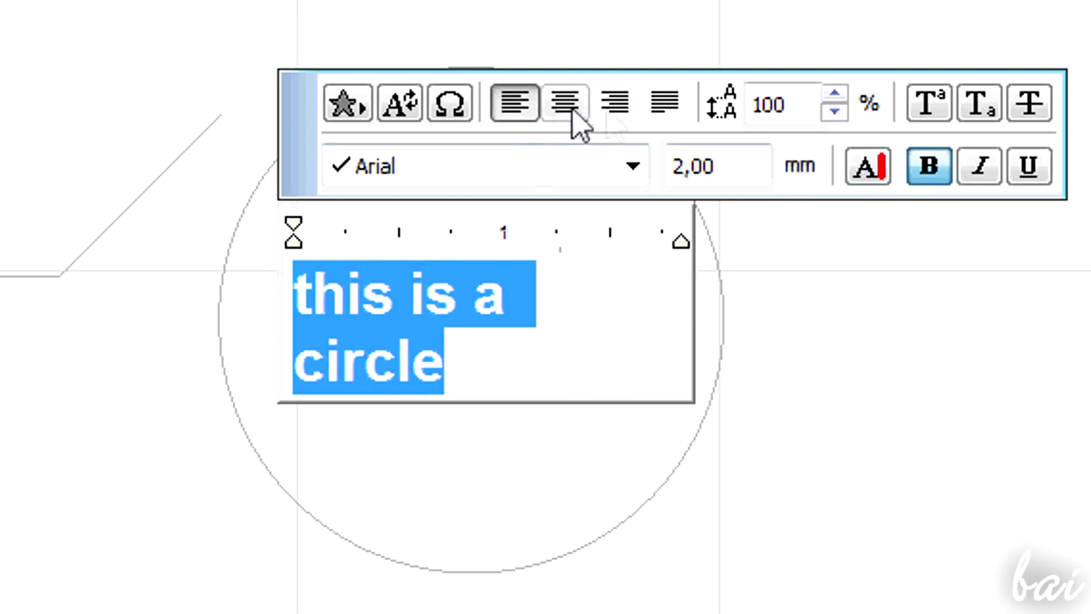
pyautogui.click(613, 103)
pyautogui.click(663, 103)
pyautogui.click(614, 103)
pyautogui.click(565, 102)
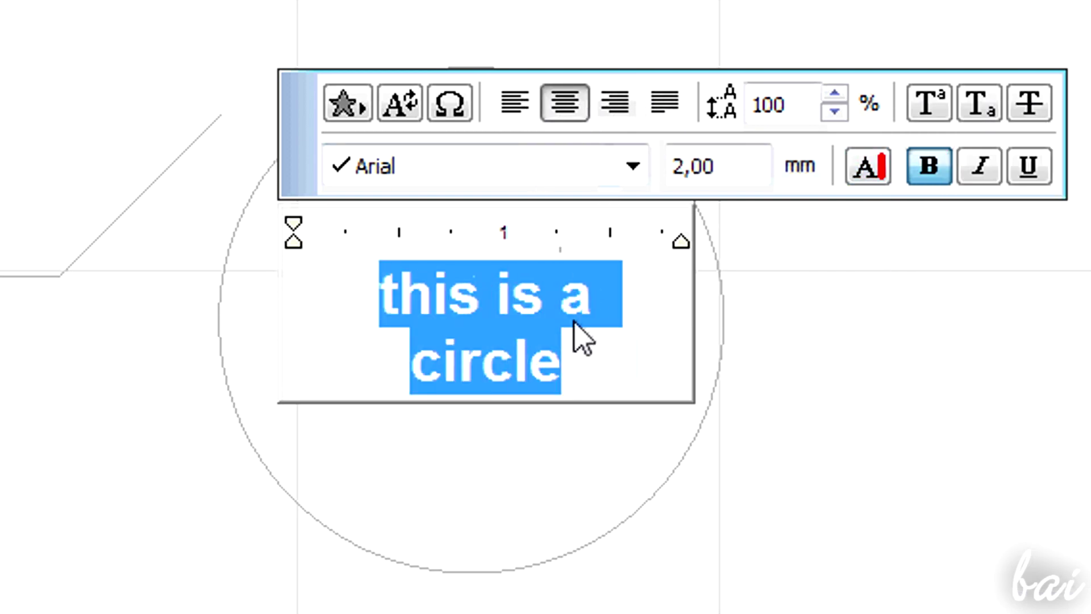
pyautogui.click(957, 290)
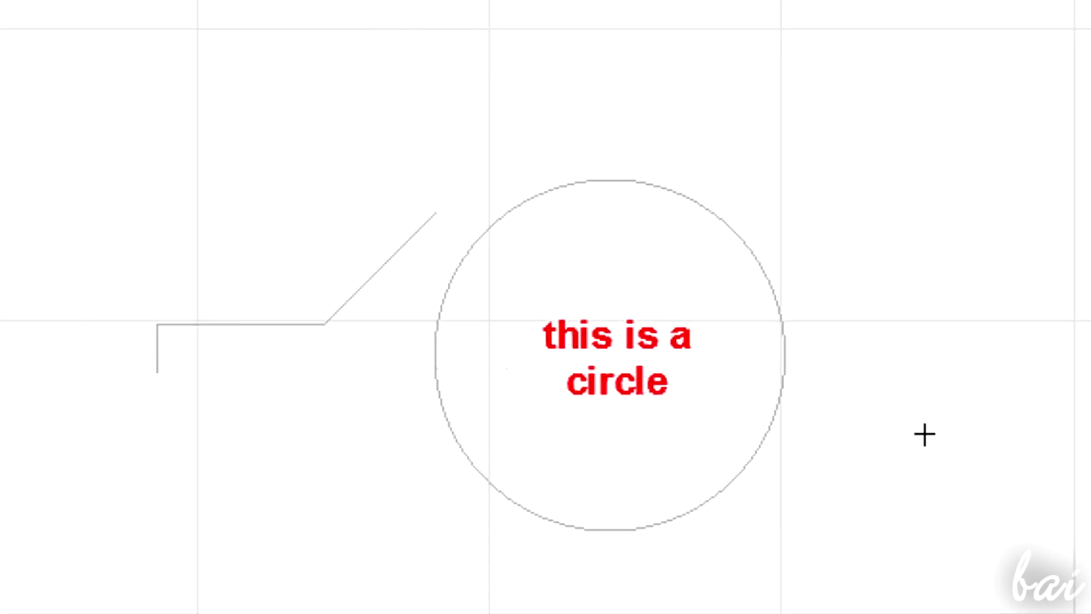
pyautogui.click(51, 60)
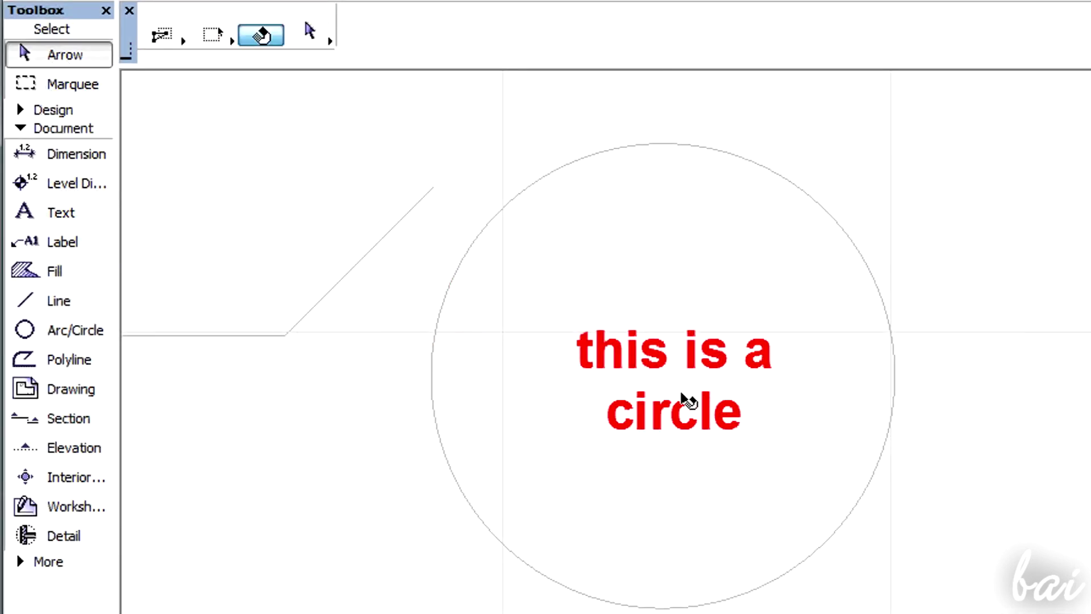
pyautogui.doubleClick(672, 362)
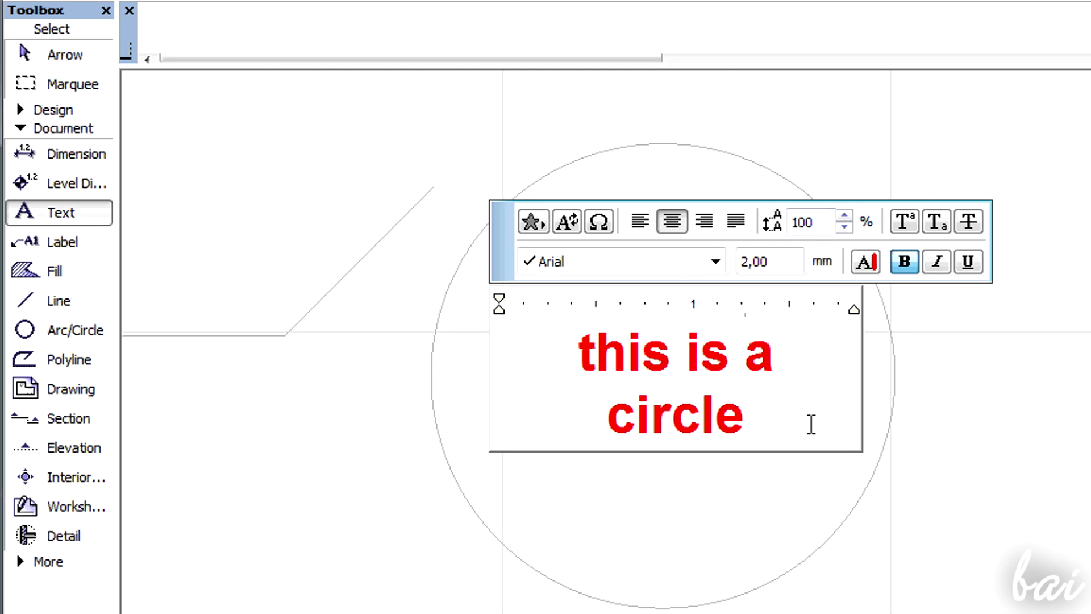
pyautogui.click(568, 287)
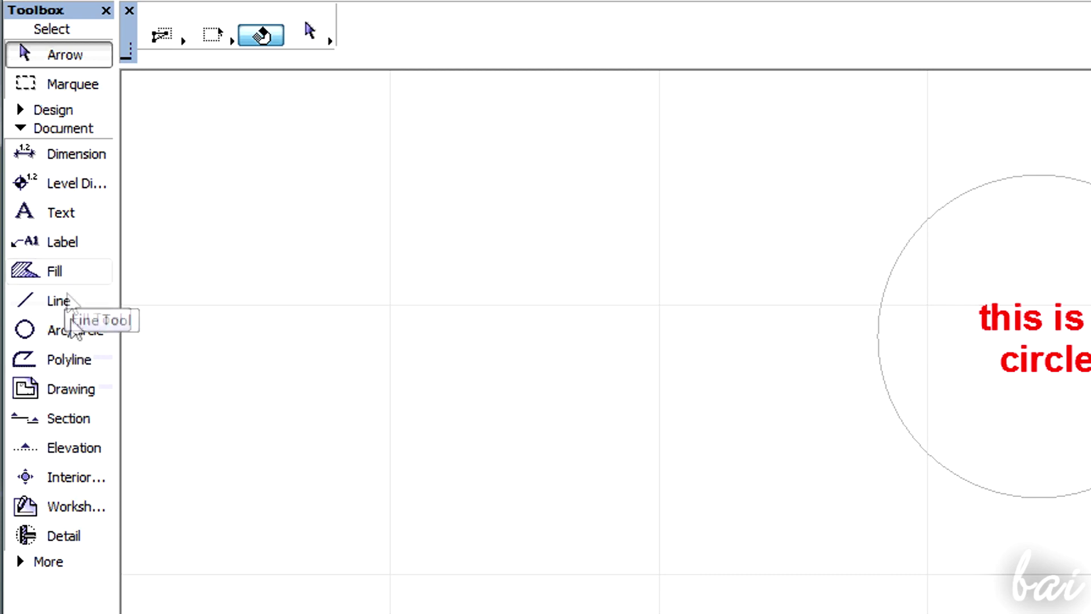
# Step: Draw a rectangle with Break line type using the Polyline rectangle method
pyautogui.click(78, 361)
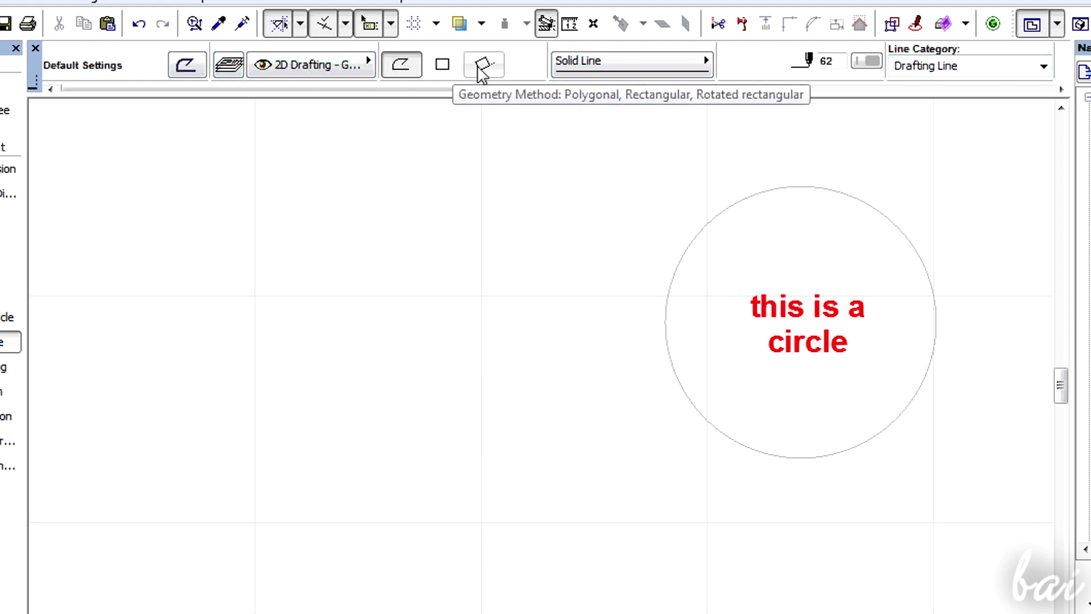
pyautogui.click(444, 68)
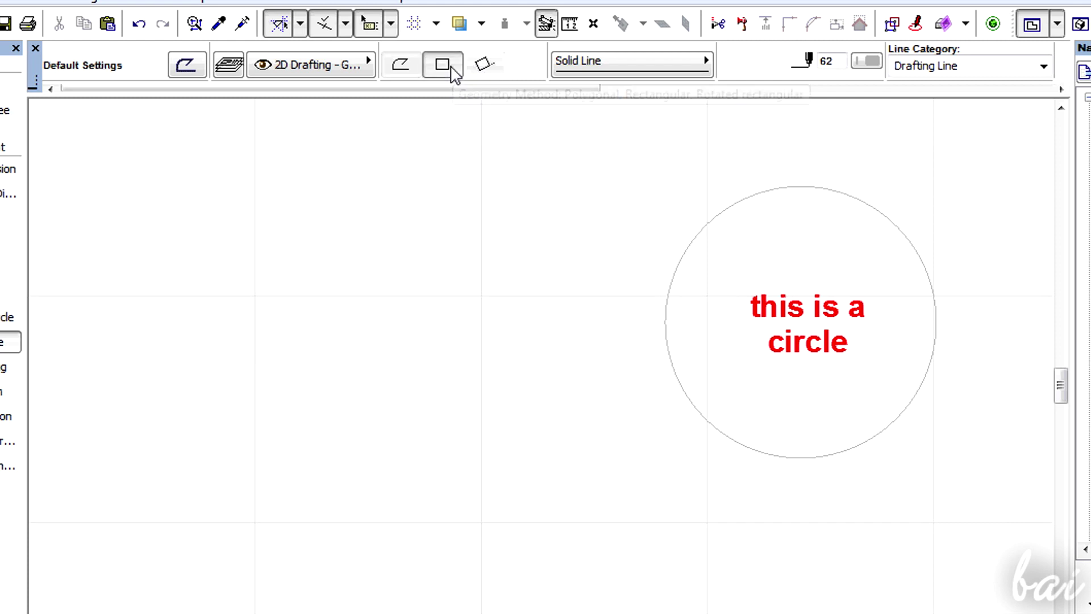
pyautogui.click(595, 67)
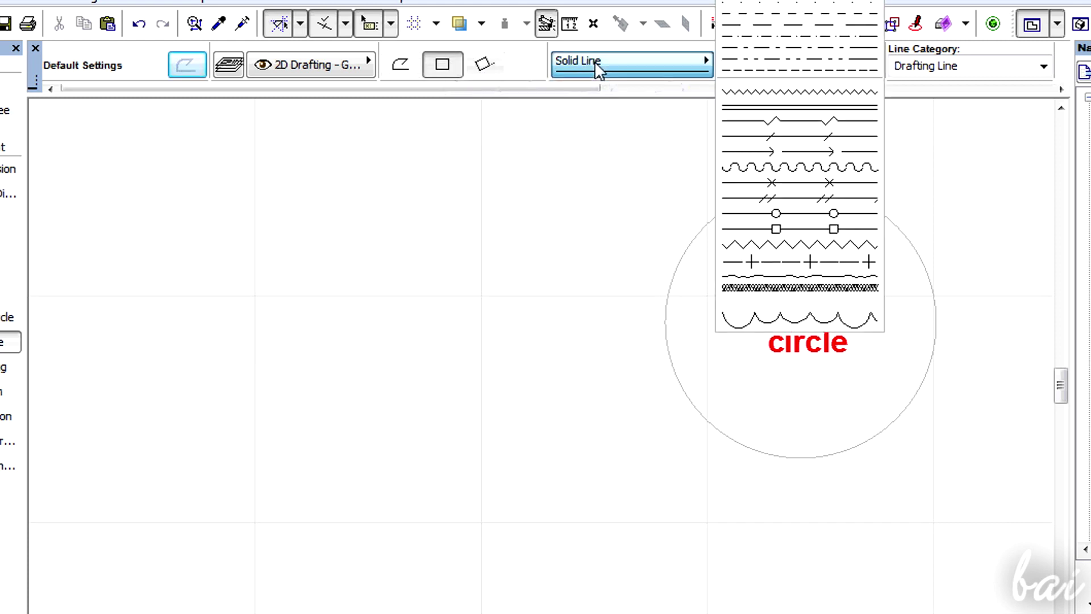
pyautogui.click(793, 119)
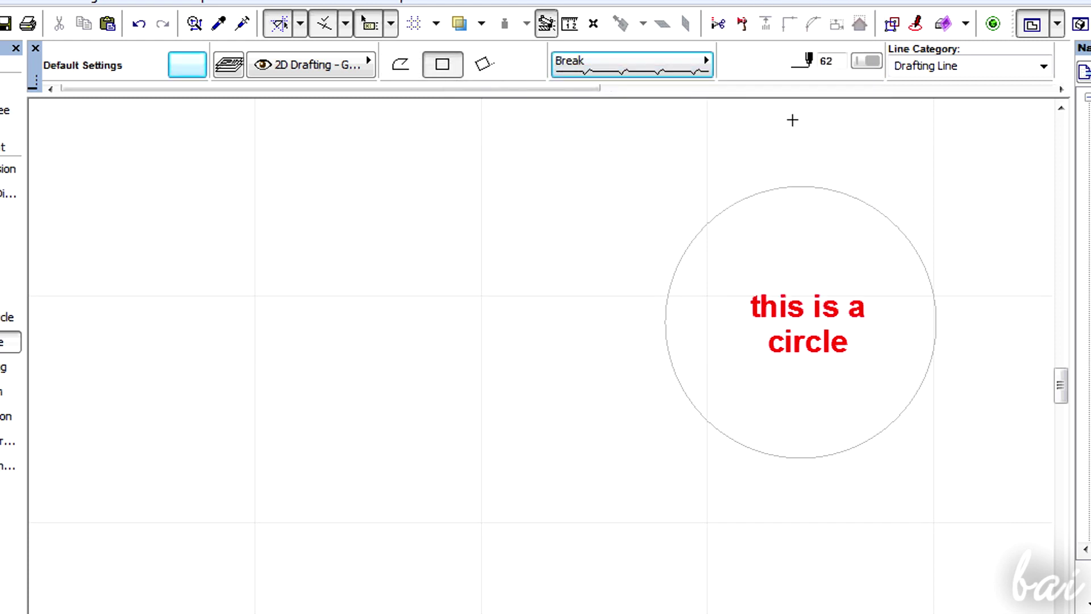
pyautogui.click(178, 232)
pyautogui.click(487, 376)
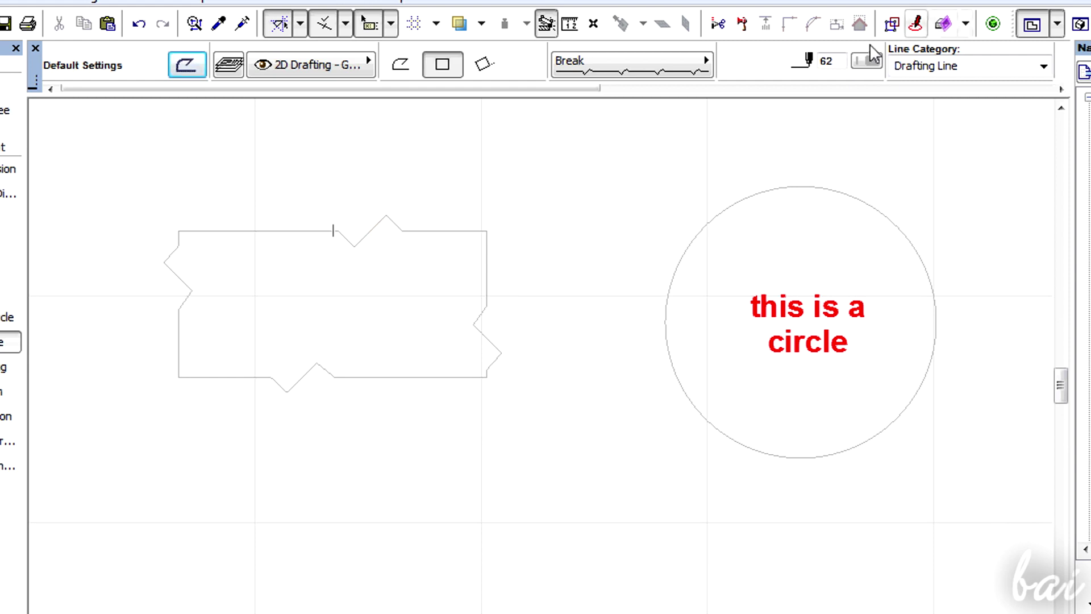
# Step: Draw a second break-line rectangle in red pen 20 below the jagged shape
pyautogui.click(868, 70)
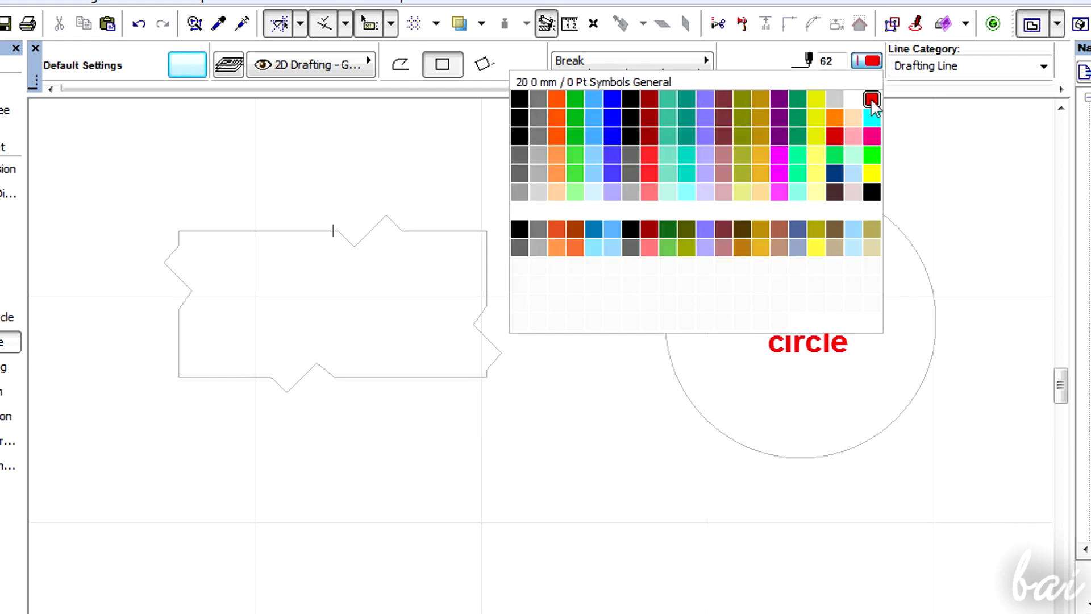
pyautogui.click(871, 99)
pyautogui.click(367, 409)
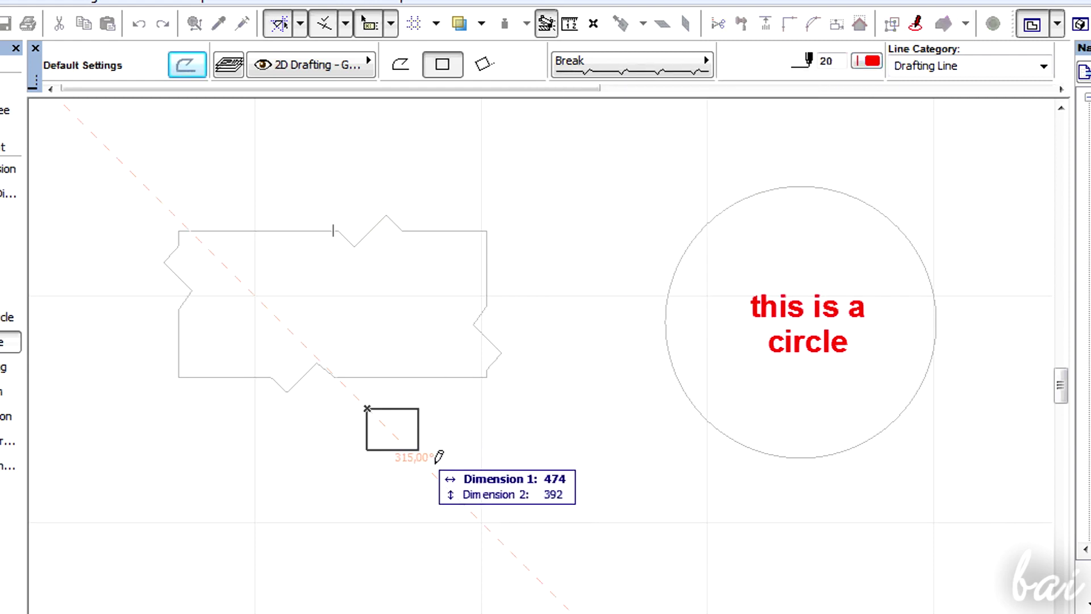
pyautogui.click(540, 514)
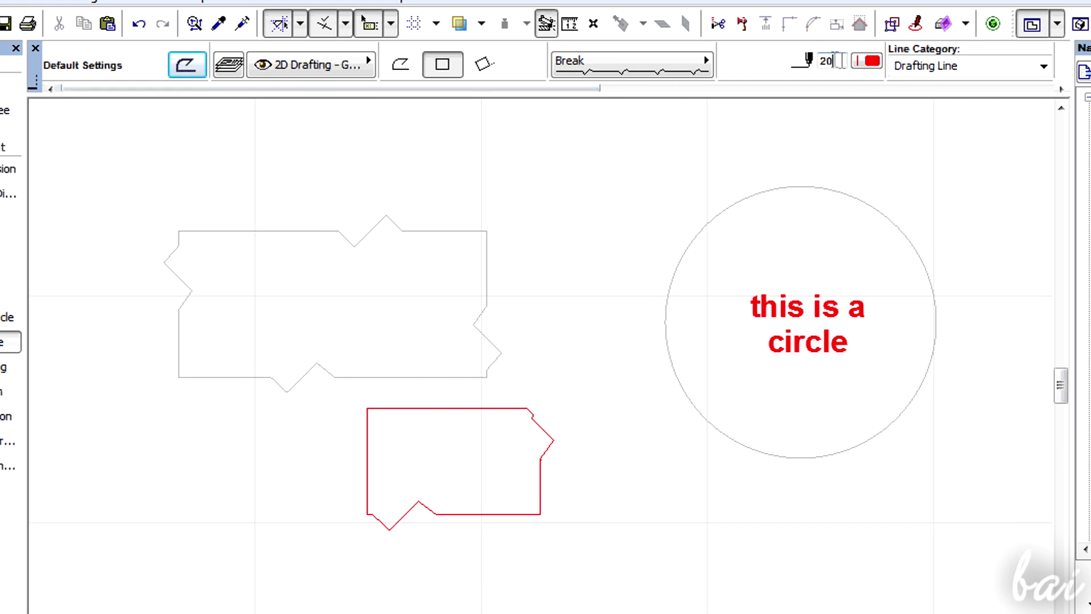
# Step: Draw a diagonal-method ellipse left of the circle and open its default pen settings
pyautogui.click(75, 339)
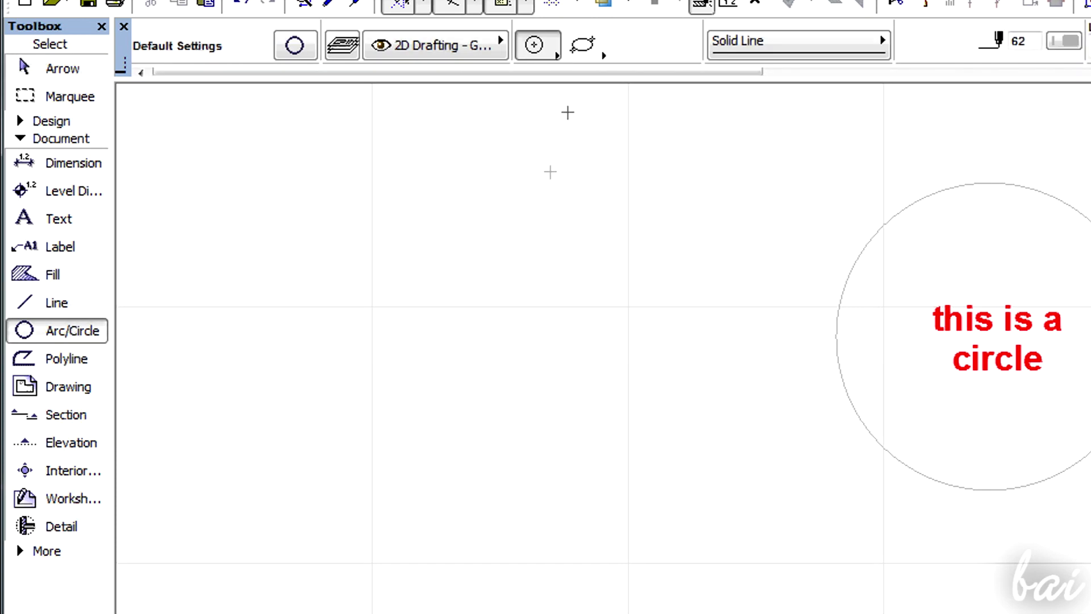
pyautogui.click(584, 47)
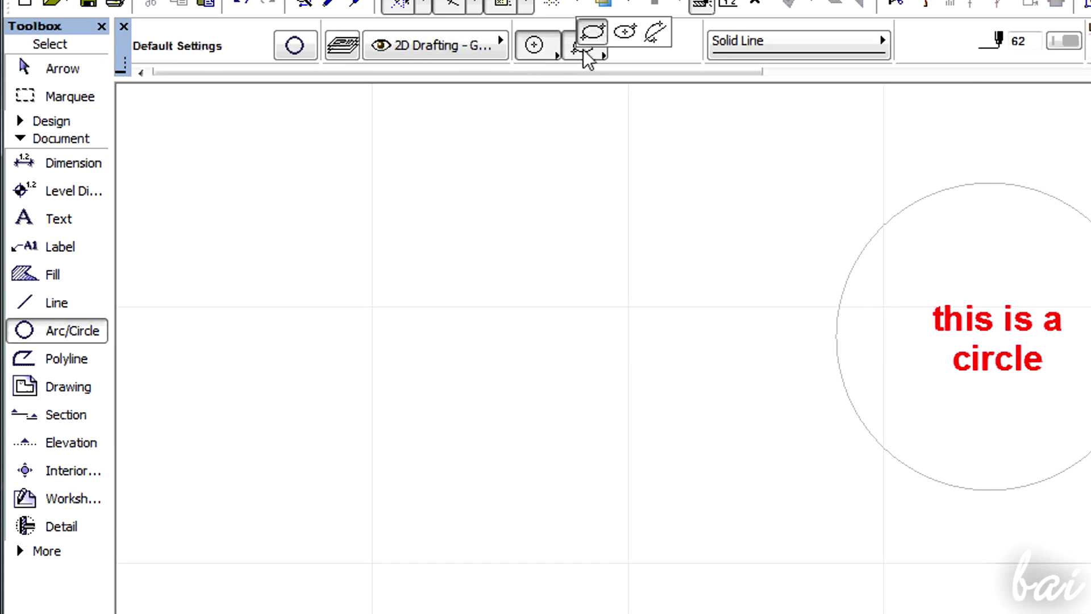
pyautogui.click(585, 43)
pyautogui.click(324, 267)
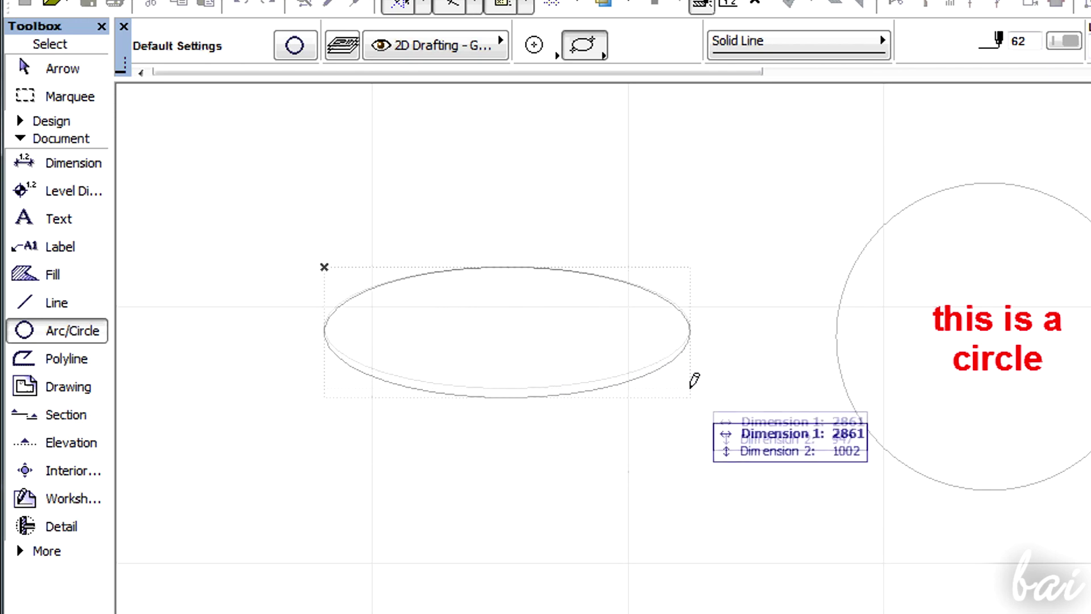
pyautogui.click(699, 411)
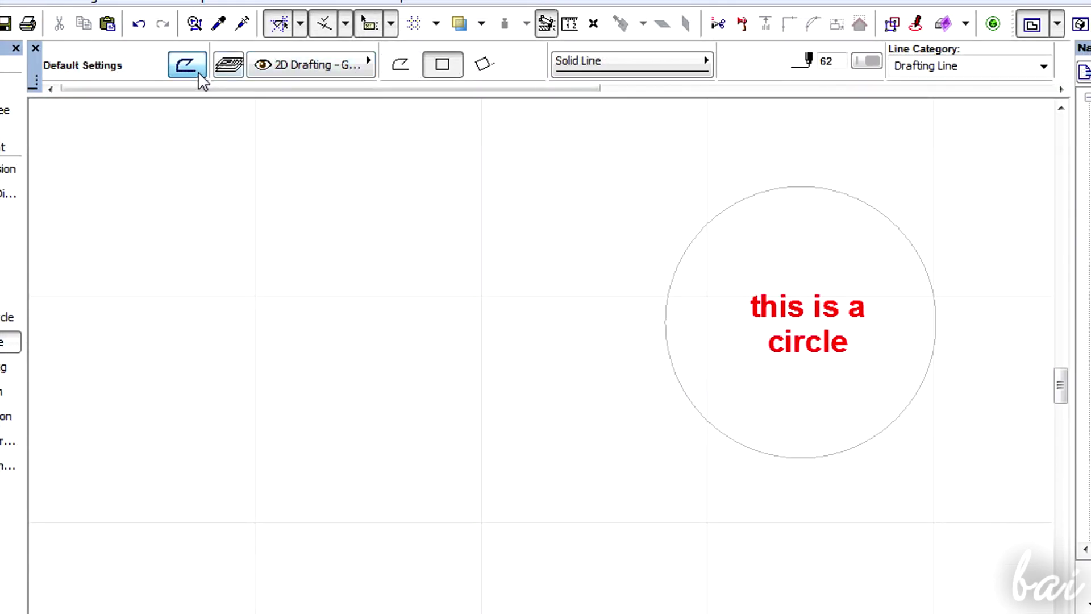
pyautogui.click(199, 73)
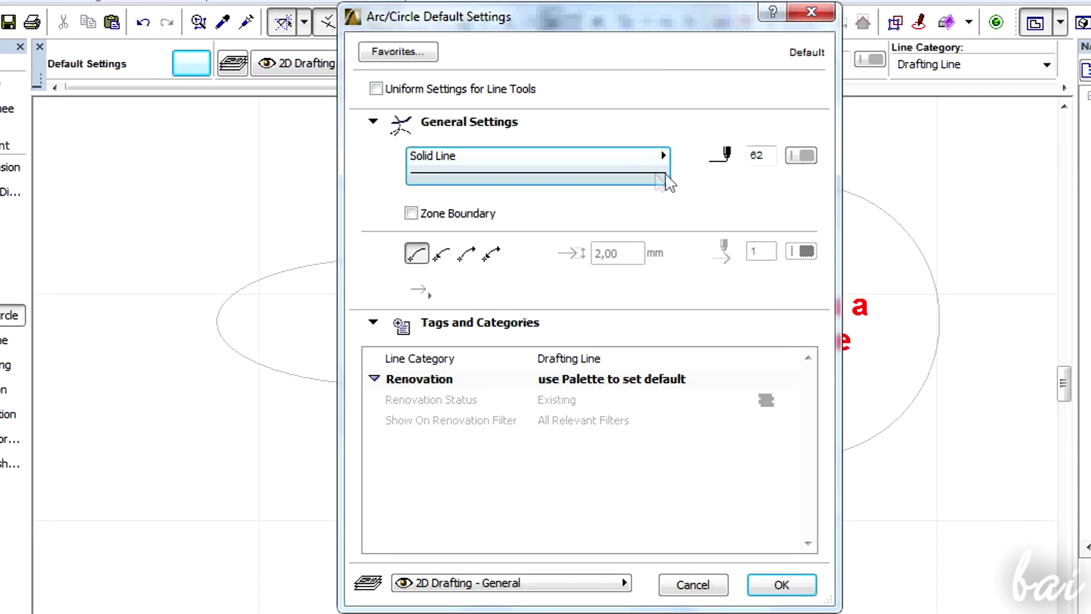
pyautogui.click(805, 155)
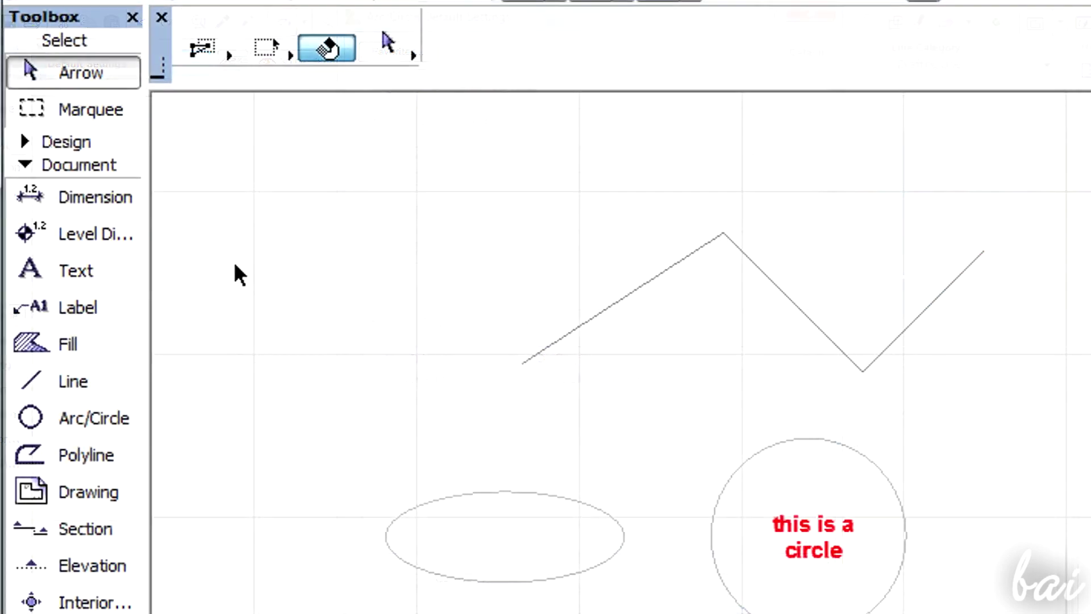
# Step: Draw a 135° line starting on the zigzag's right segment
pyautogui.click(94, 390)
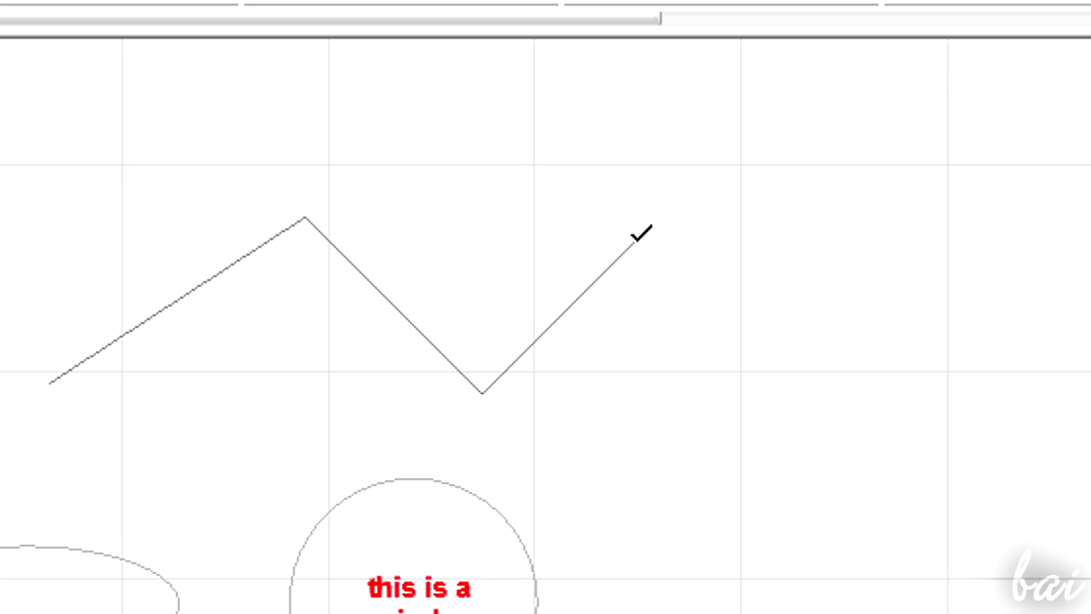
pyautogui.click(636, 240)
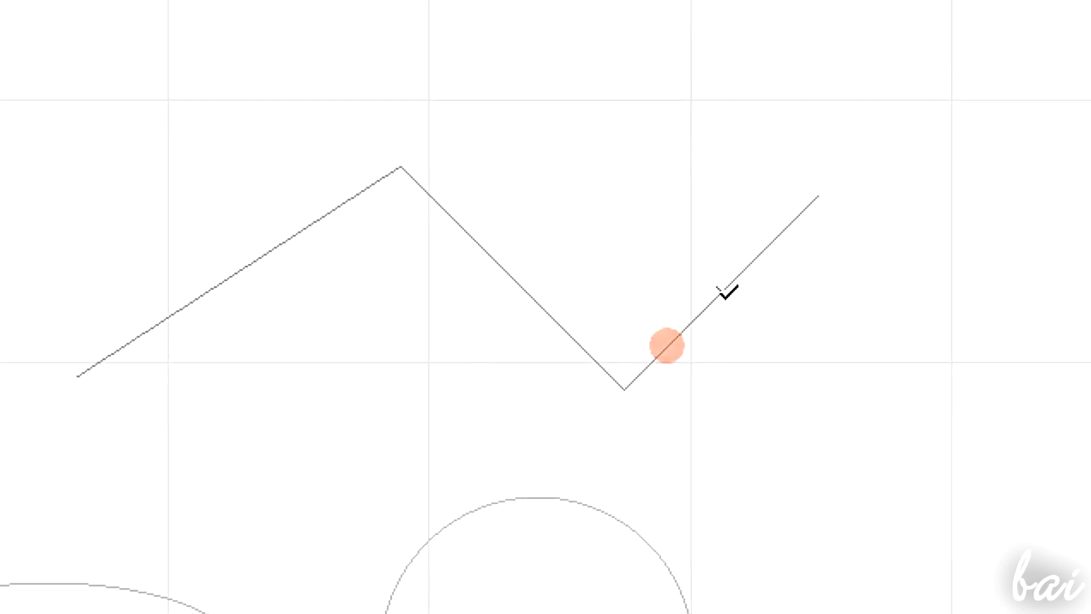
pyautogui.click(721, 292)
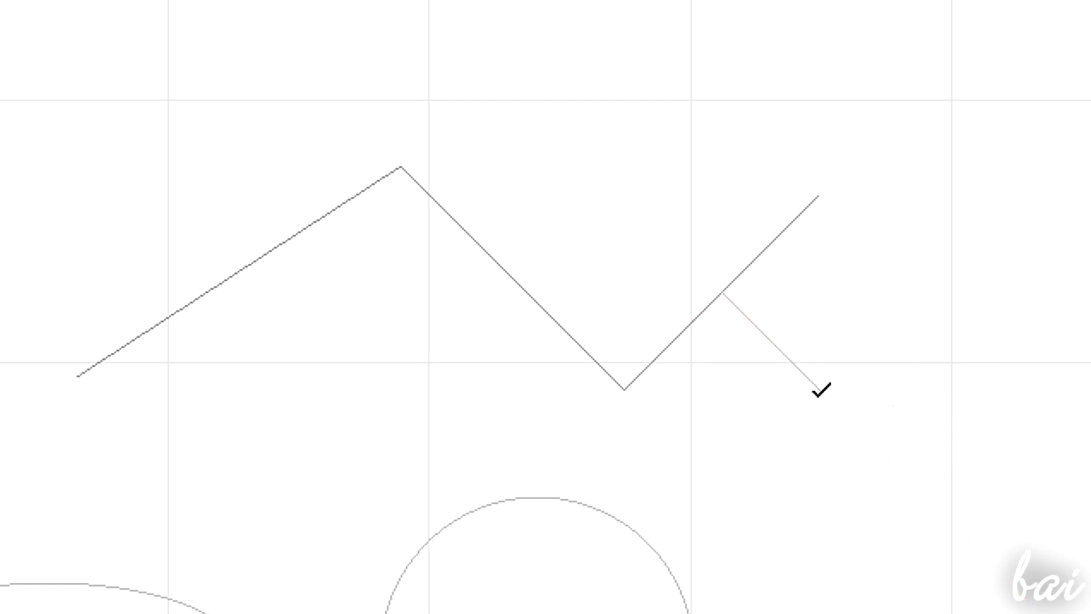
pyautogui.click(621, 190)
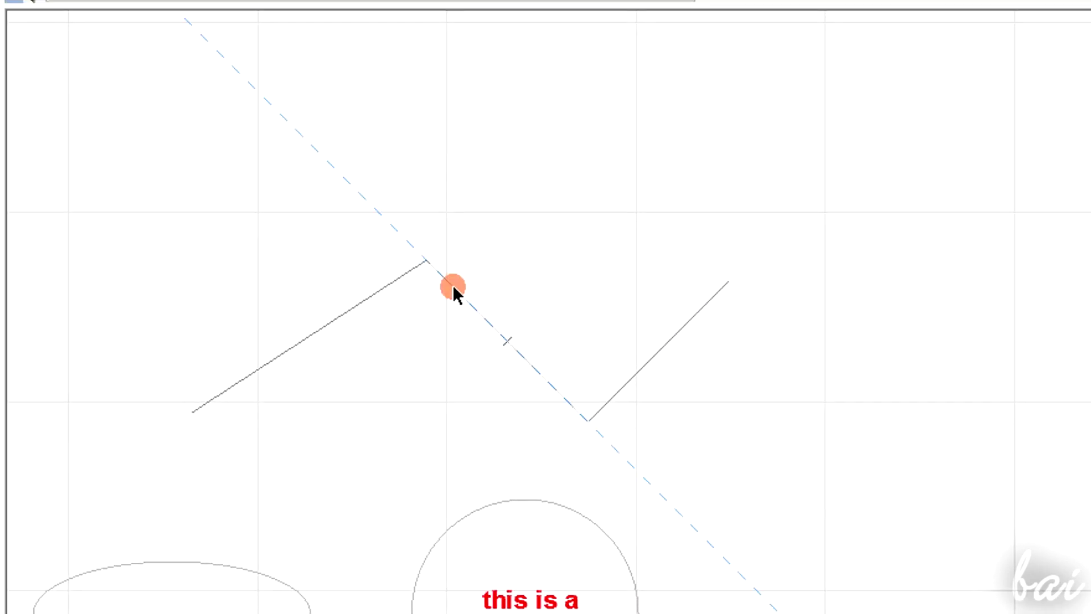
# Step: Draw a line along the middle segment's guide, then add a guide on the left segment
pyautogui.click(453, 285)
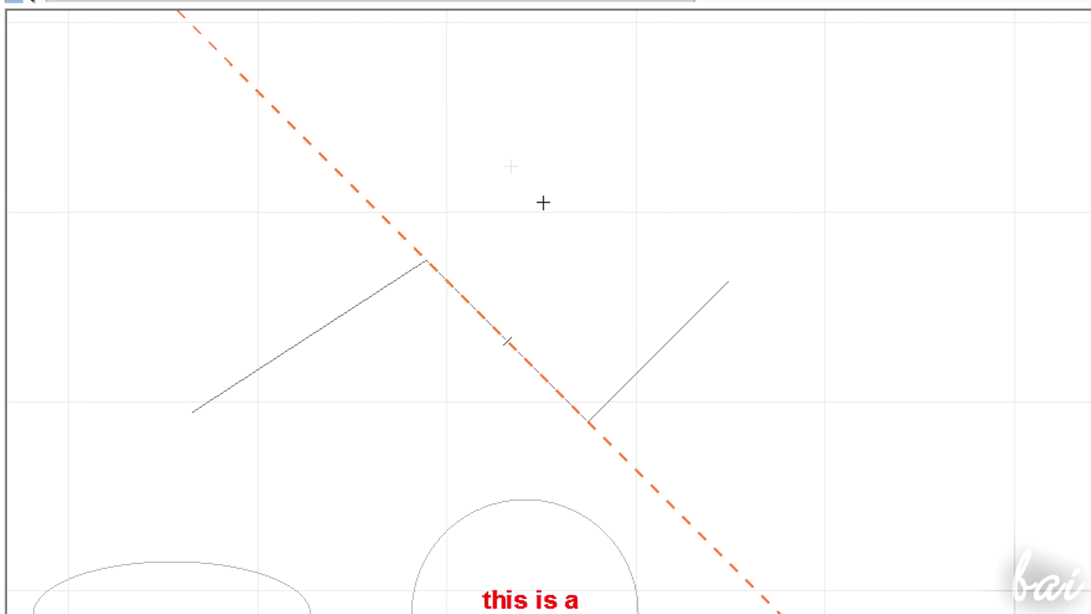
pyautogui.click(310, 146)
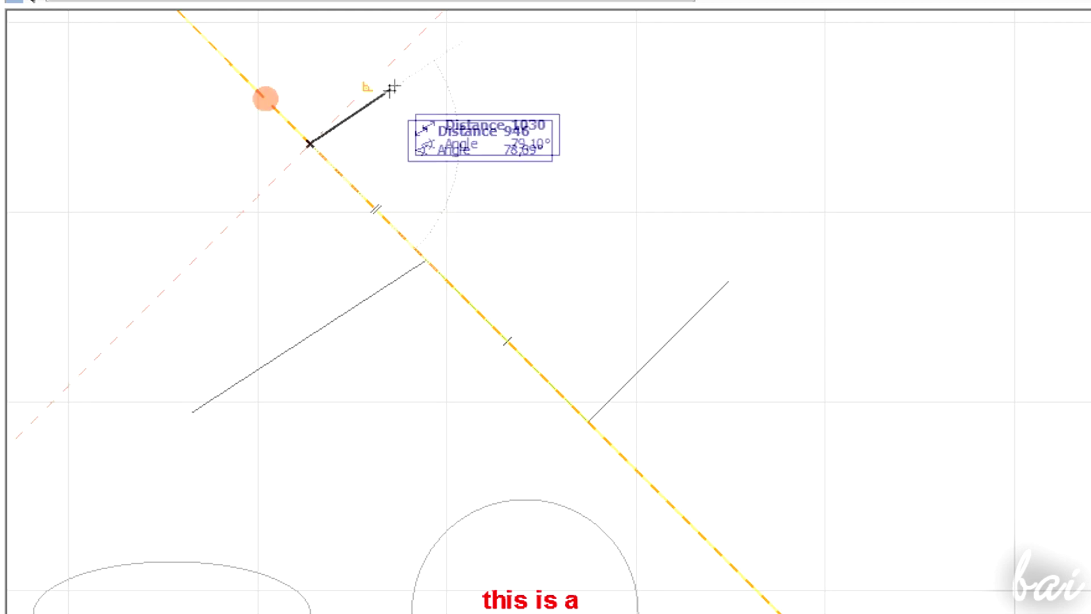
pyautogui.click(402, 53)
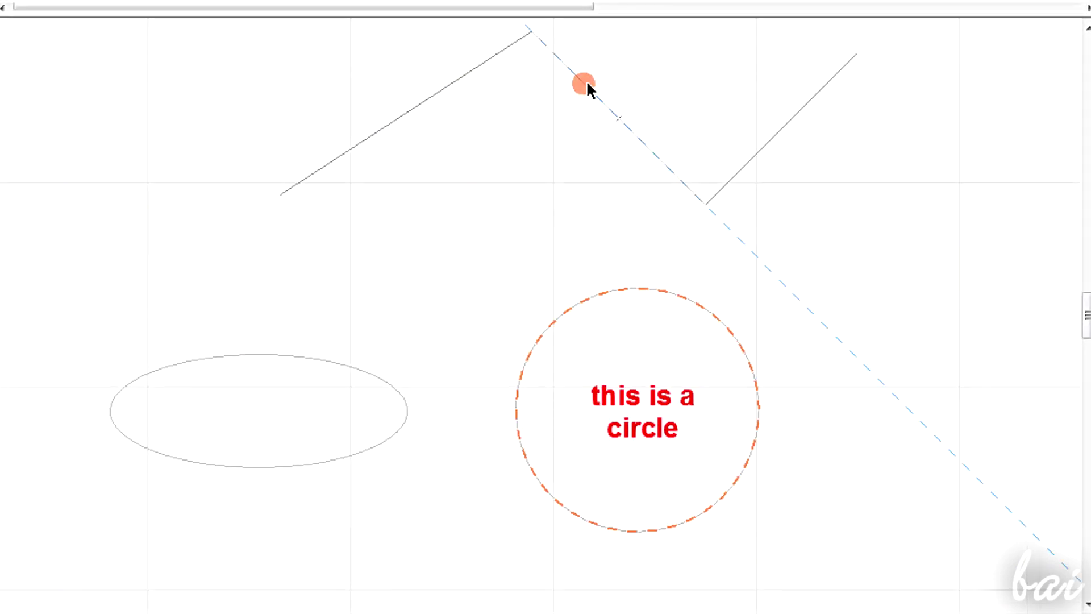
pyautogui.click(363, 136)
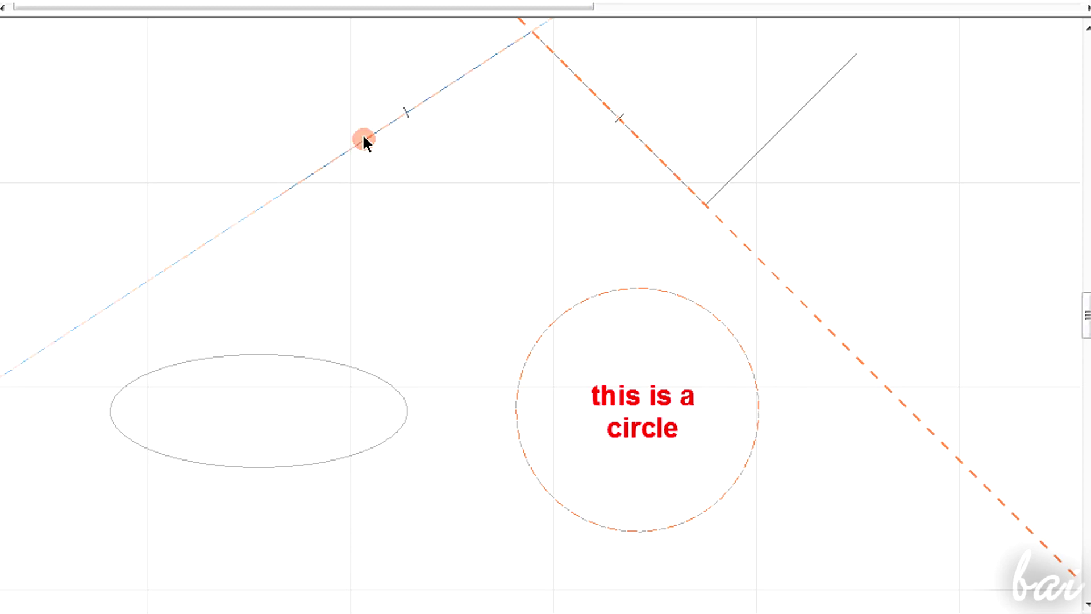
pyautogui.scroll(-1, 462, 231)
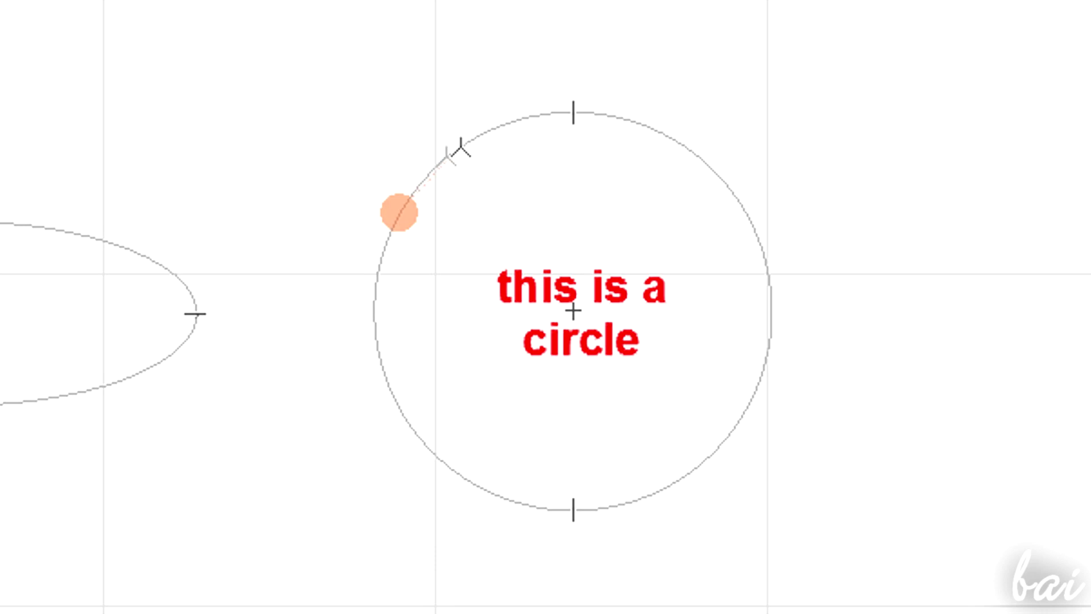
# Step: Add a guide from the circle's edge and fix a line vertex above the circle
pyautogui.click(400, 215)
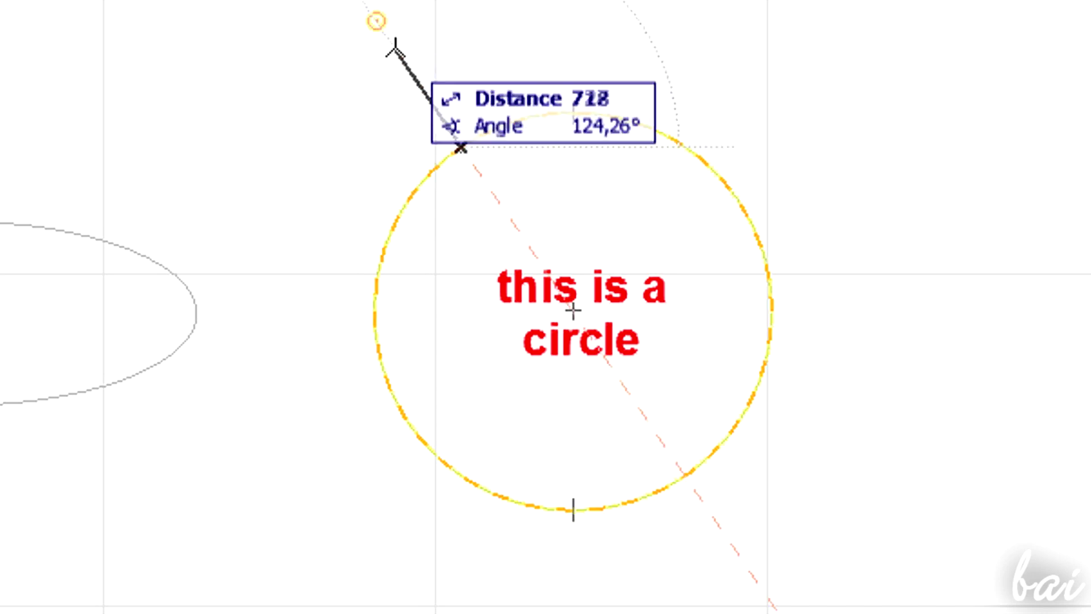
pyautogui.click(395, 48)
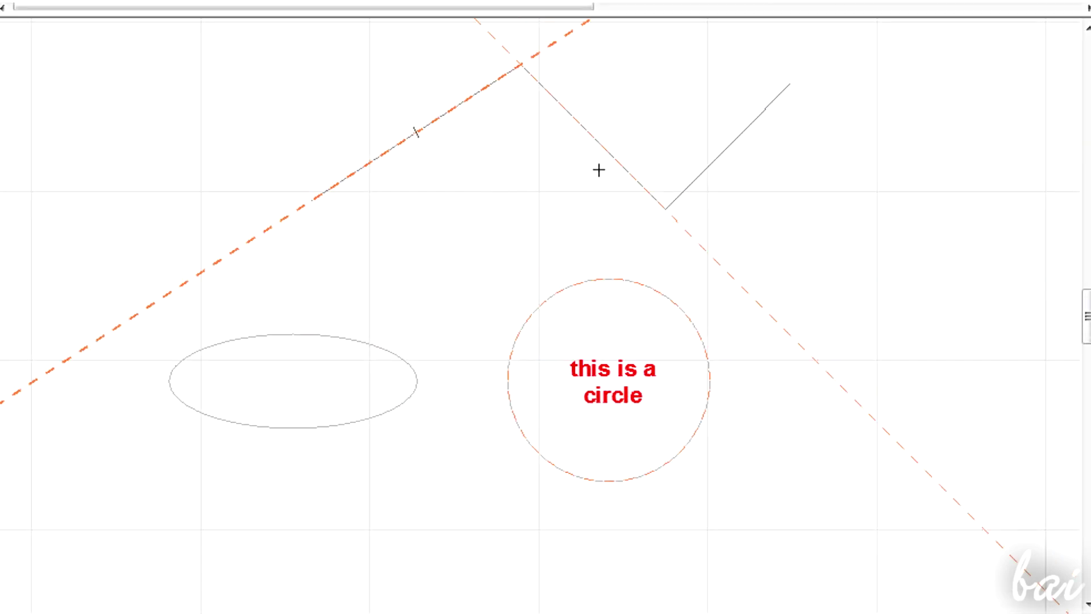
pyautogui.rightClick(519, 205)
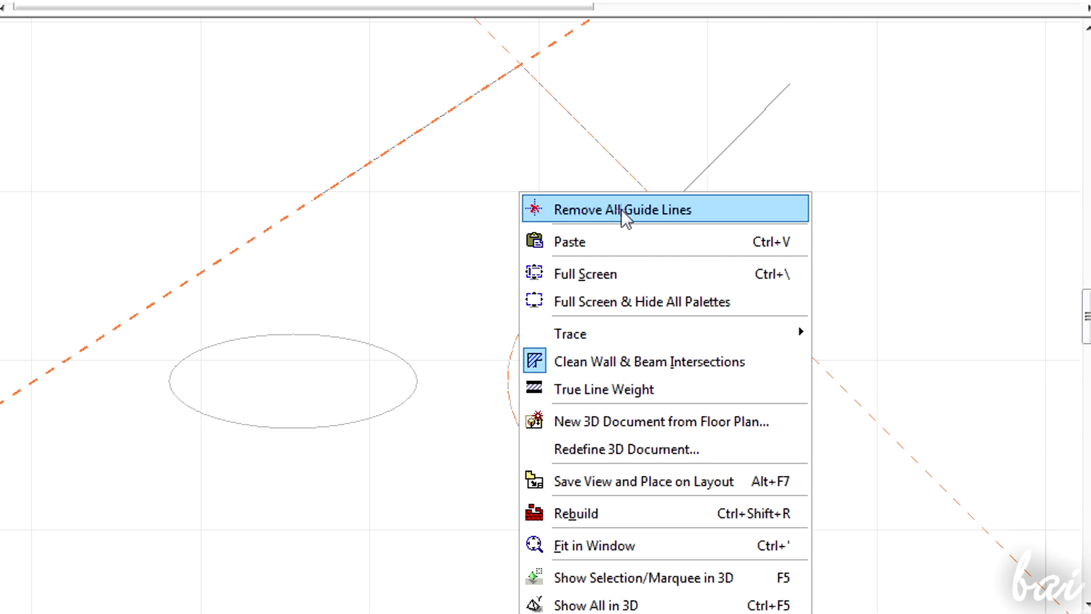
# Step: Remove all guide lines from the plan and turn Guide Lines off
pyautogui.click(625, 219)
pyautogui.click(626, 280)
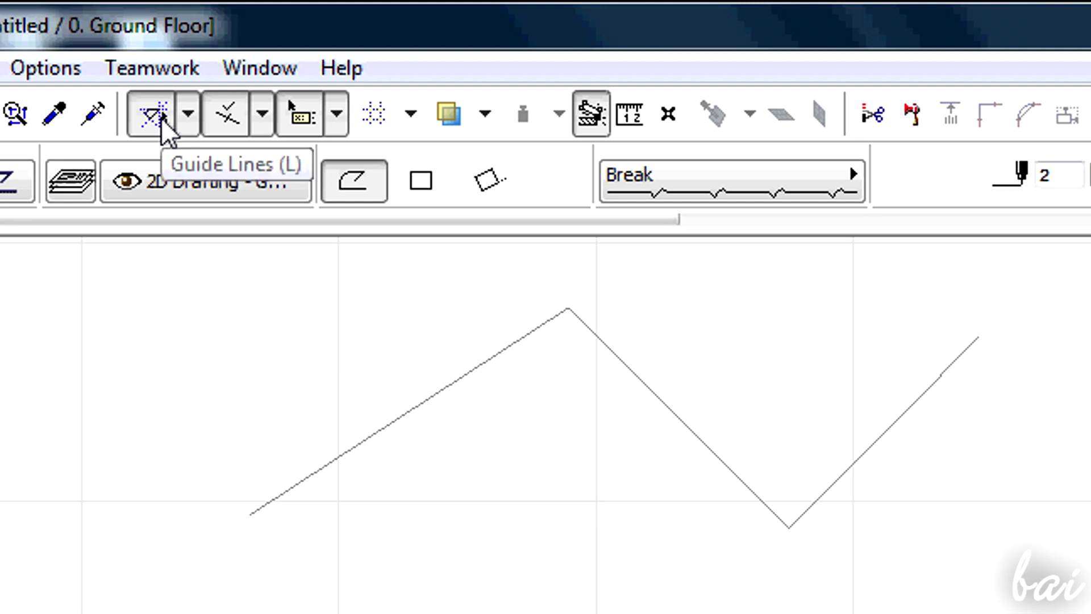
pyautogui.click(161, 120)
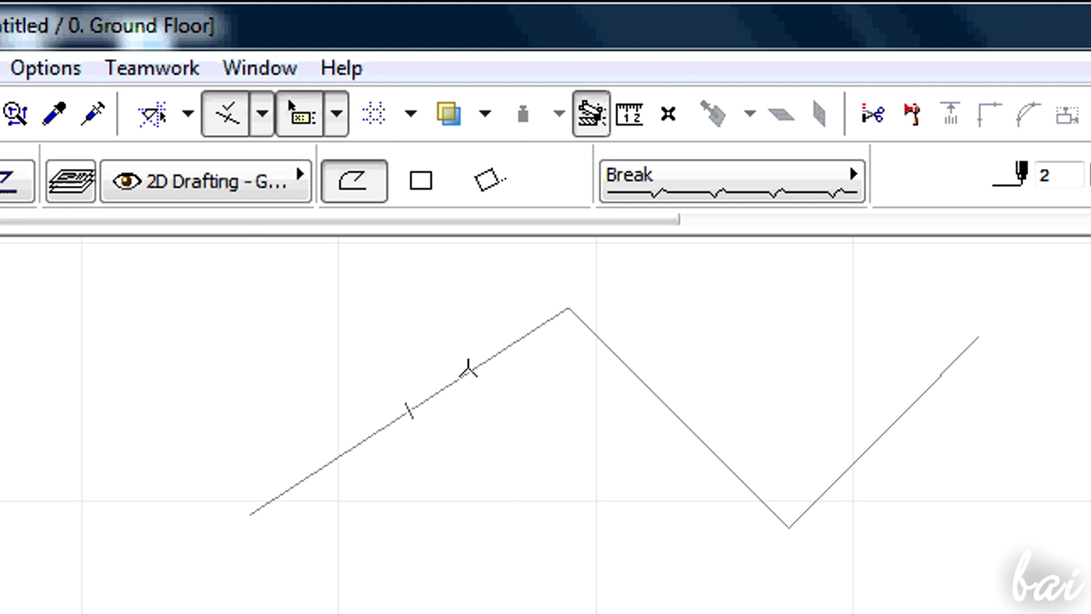
# Step: Mark an area around the lower-left rectangle and begin saving the plan as a new file
pyautogui.moveTo(129, 494); pyautogui.dragTo(242, 553)
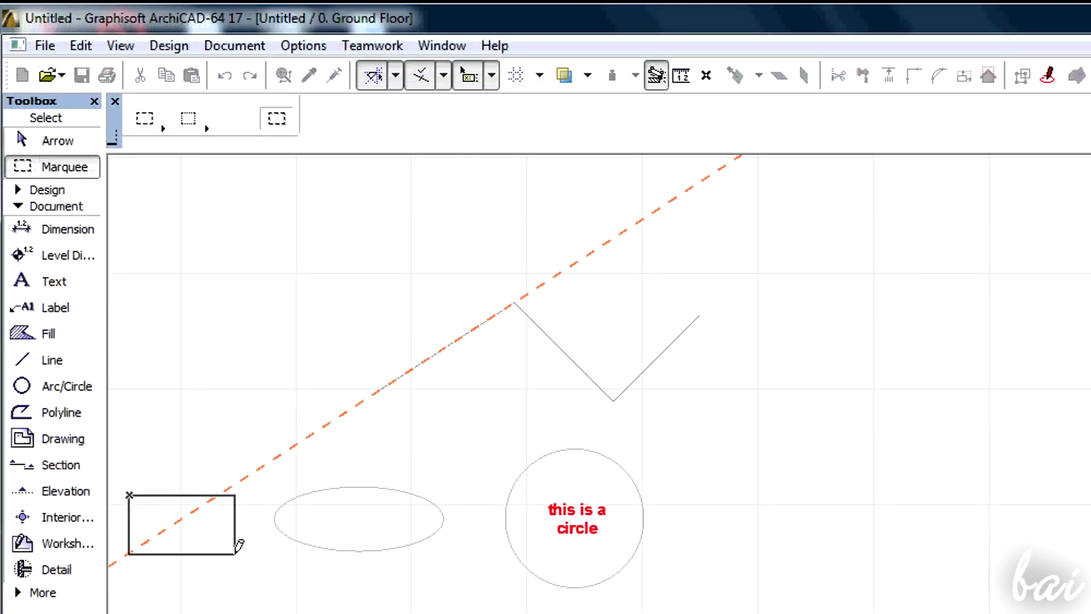
pyautogui.click(44, 45)
pyautogui.click(117, 224)
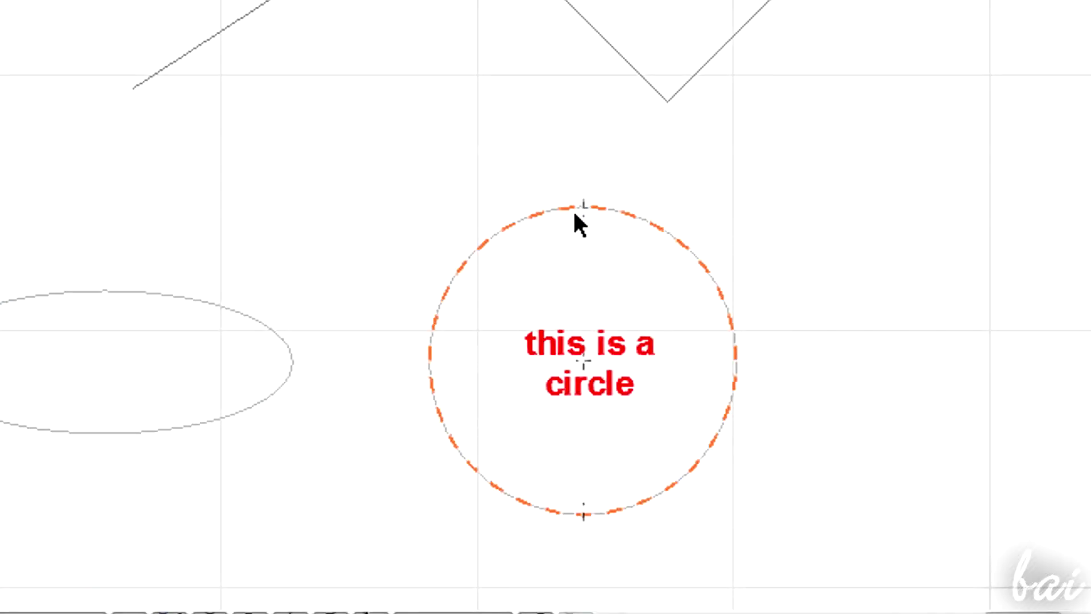
# Step: Draw a line from above the circle, perpendicular to the upper-left line's guide
pyautogui.click(546, 47)
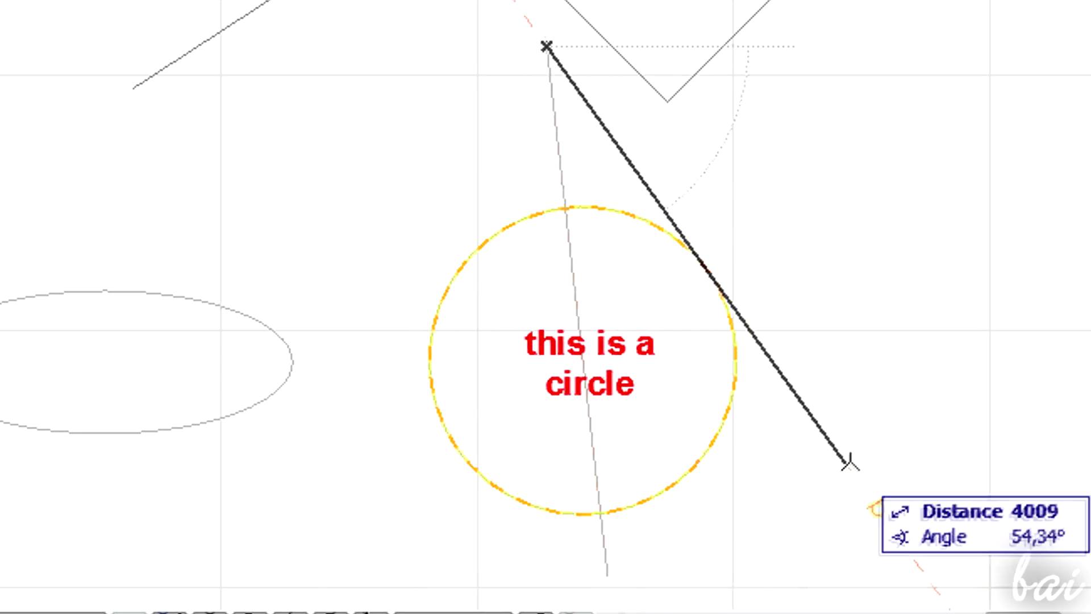
pyautogui.click(805, 417)
pyautogui.click(270, 278)
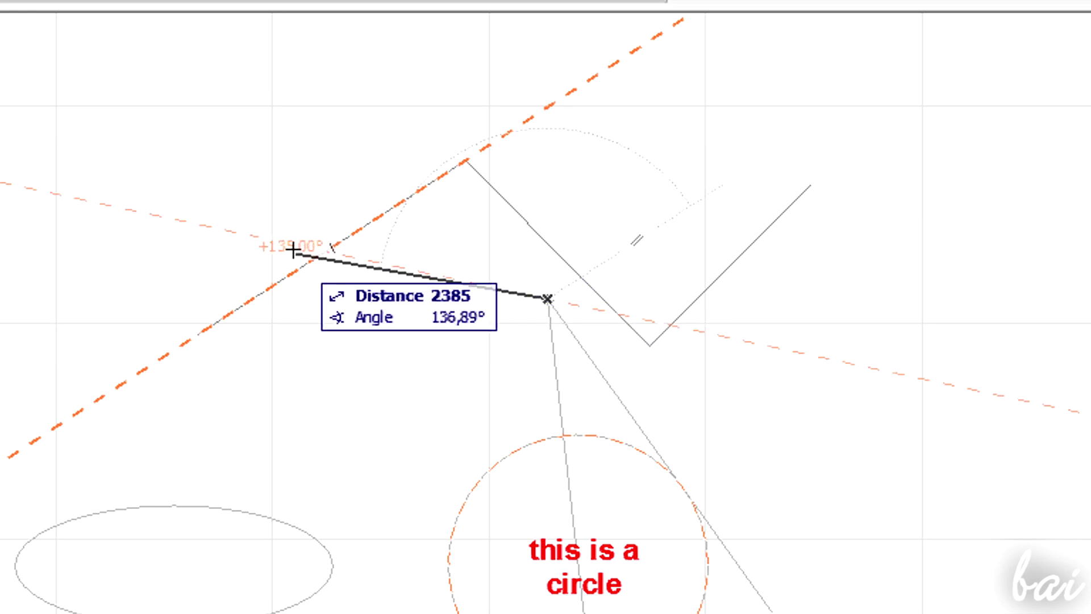
pyautogui.click(404, 80)
pyautogui.scroll(3, 694, 446)
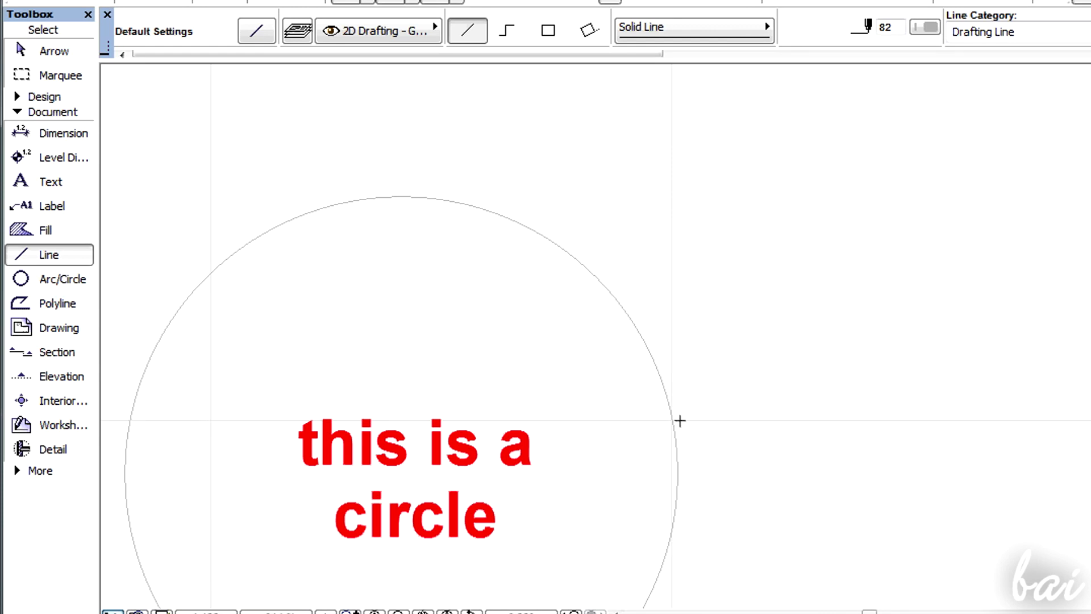
pyautogui.scroll(3, 680, 421)
pyautogui.scroll(3, 689, 419)
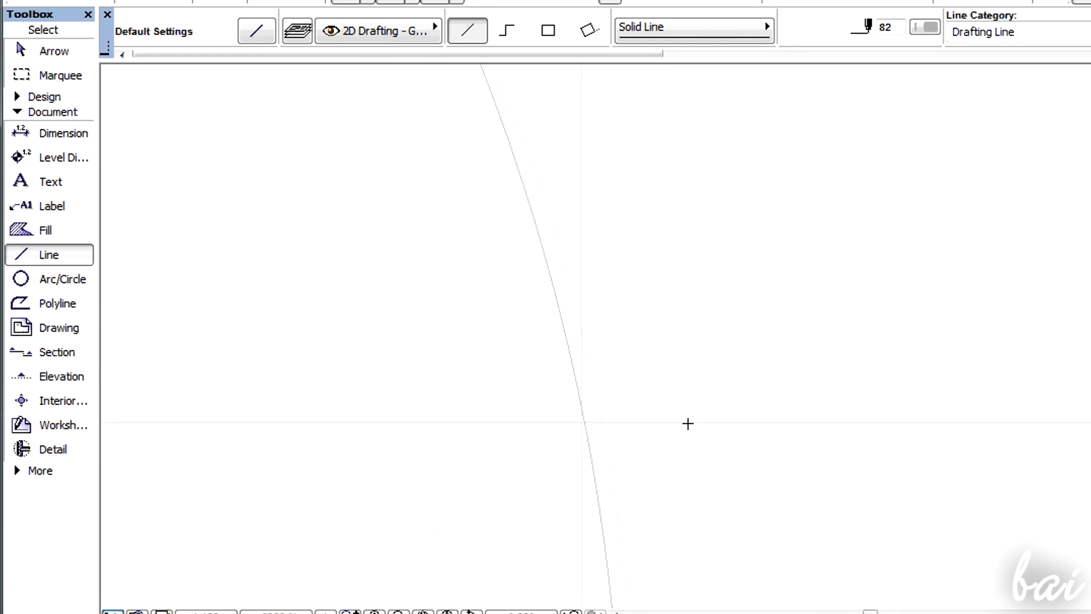
# Step: Start a new line where the circle's edge meets the grid line
pyautogui.click(585, 425)
pyautogui.write('7')
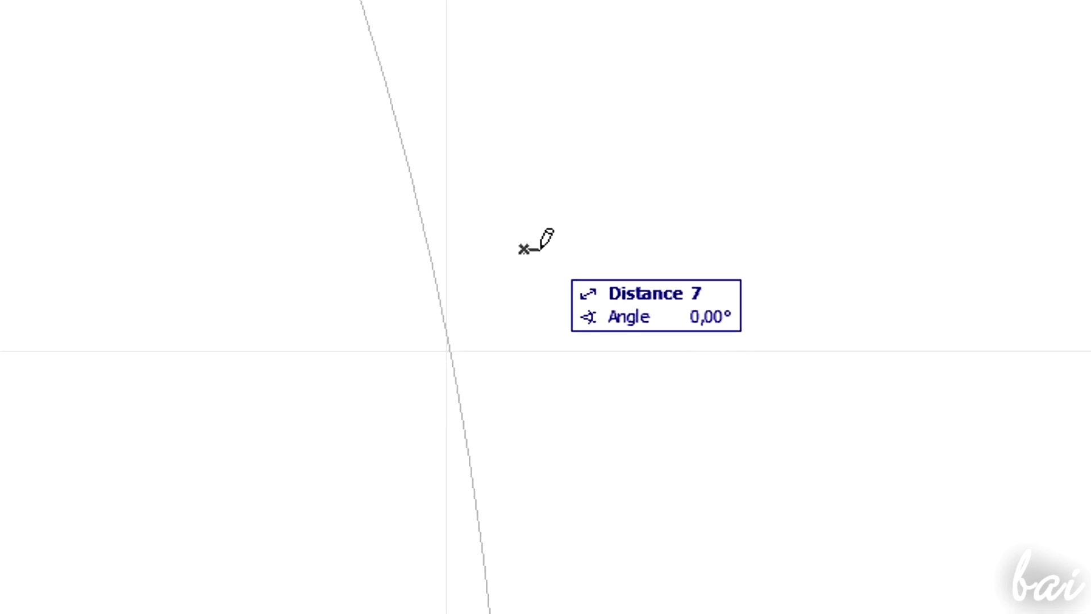
pyautogui.write('44')
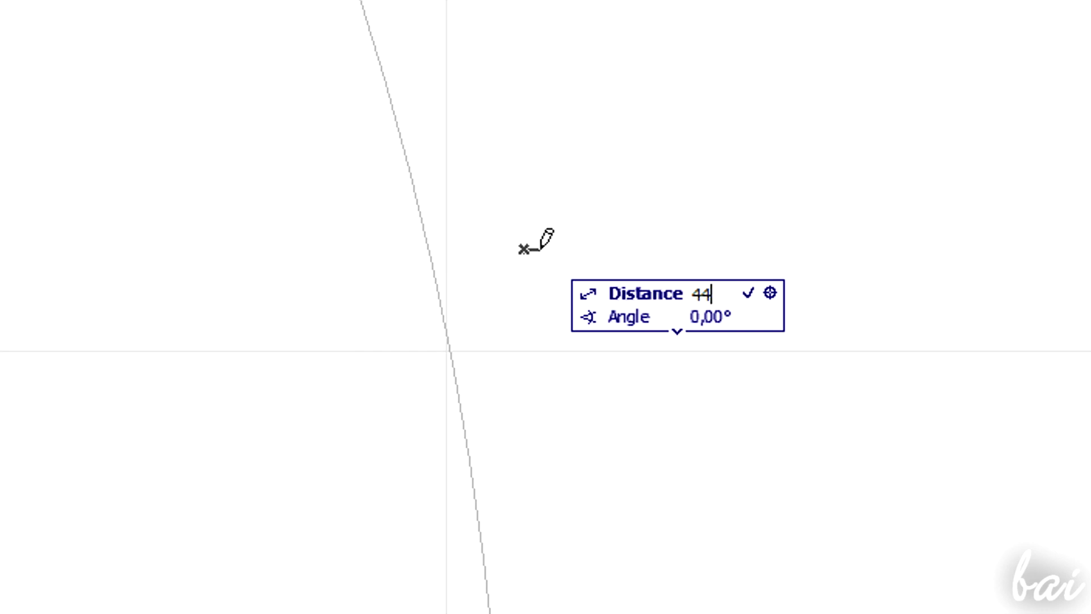
# Step: Give the line a length of 44 and a 30° angle in the Tracker
pyautogui.press('Tab')
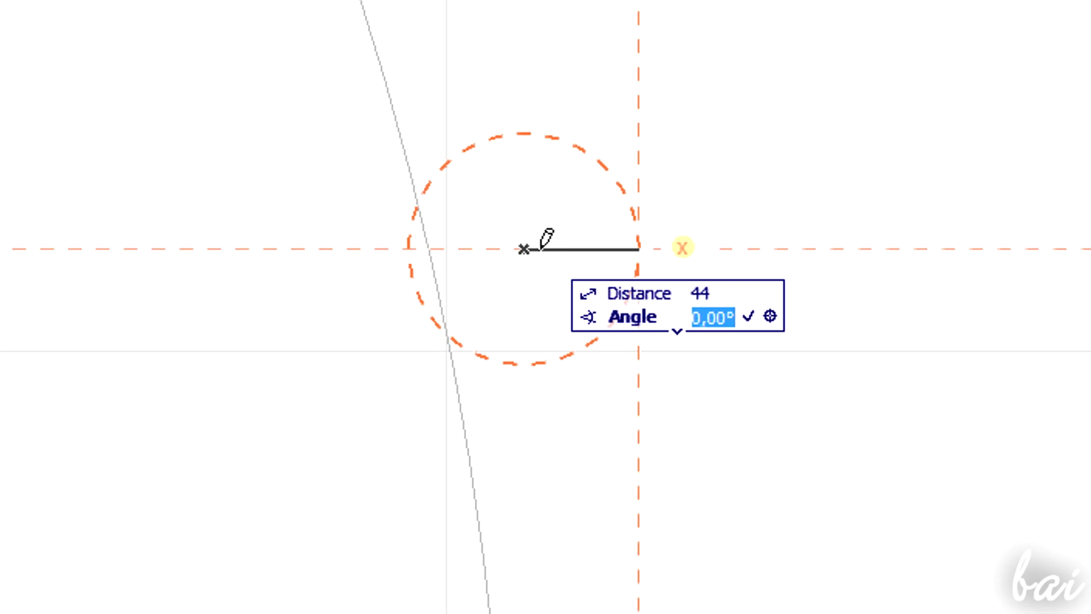
pyautogui.press('Tab')
pyautogui.press('Tab')
pyautogui.write('3')
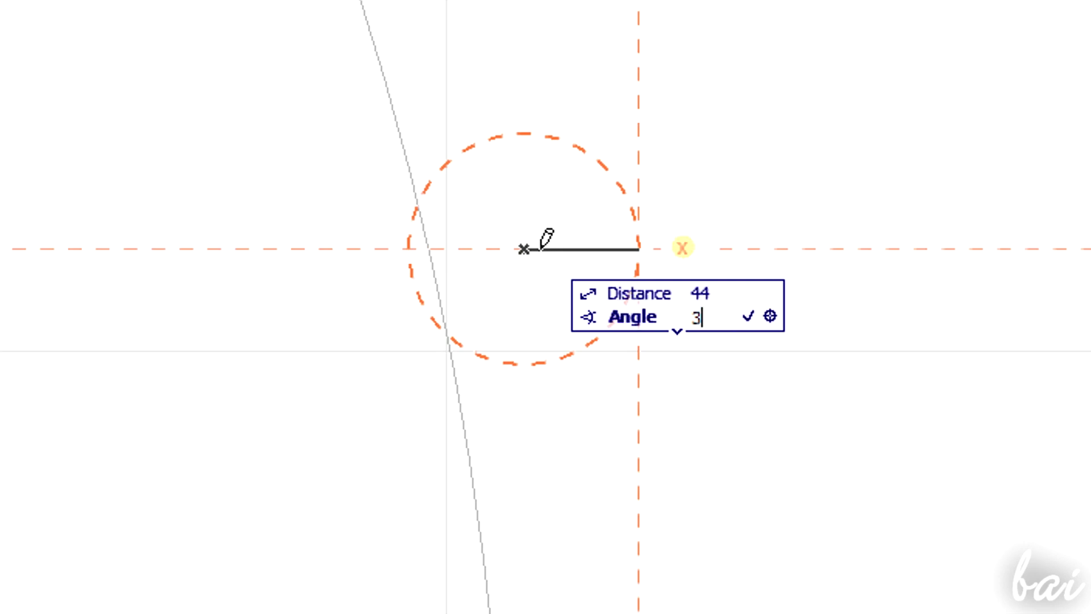
pyautogui.press('Tab')
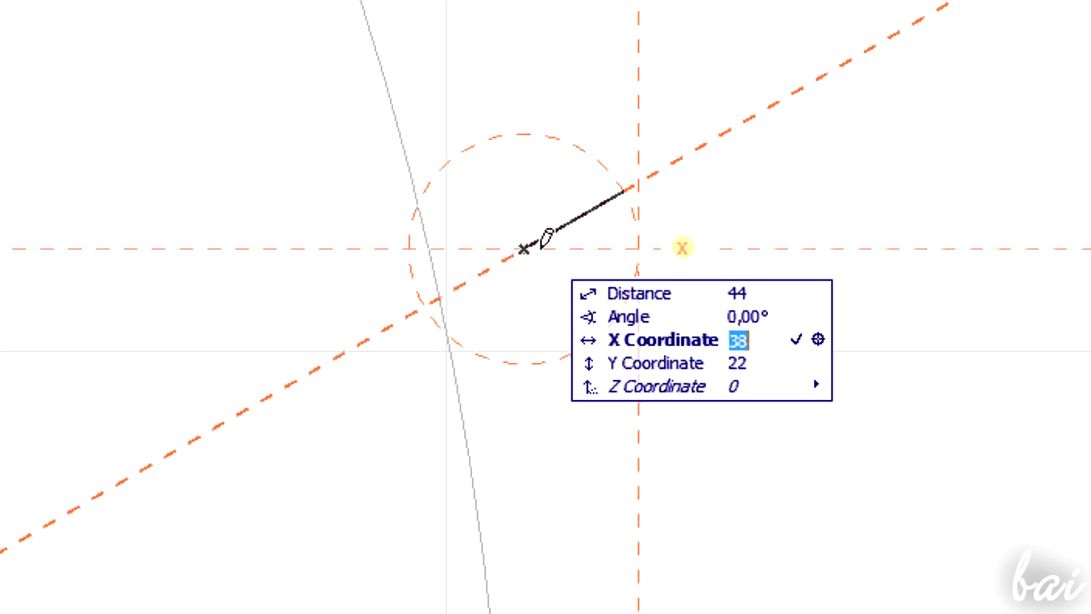
pyautogui.press('Tab')
# Step: Enter end-point coordinates, trying X 20 then 11 and Y 300 then 20
pyautogui.hotkey('shift', 'Tab')
pyautogui.write('2')
pyautogui.press('Tab')
pyautogui.hotkey('shift', 'Tab')
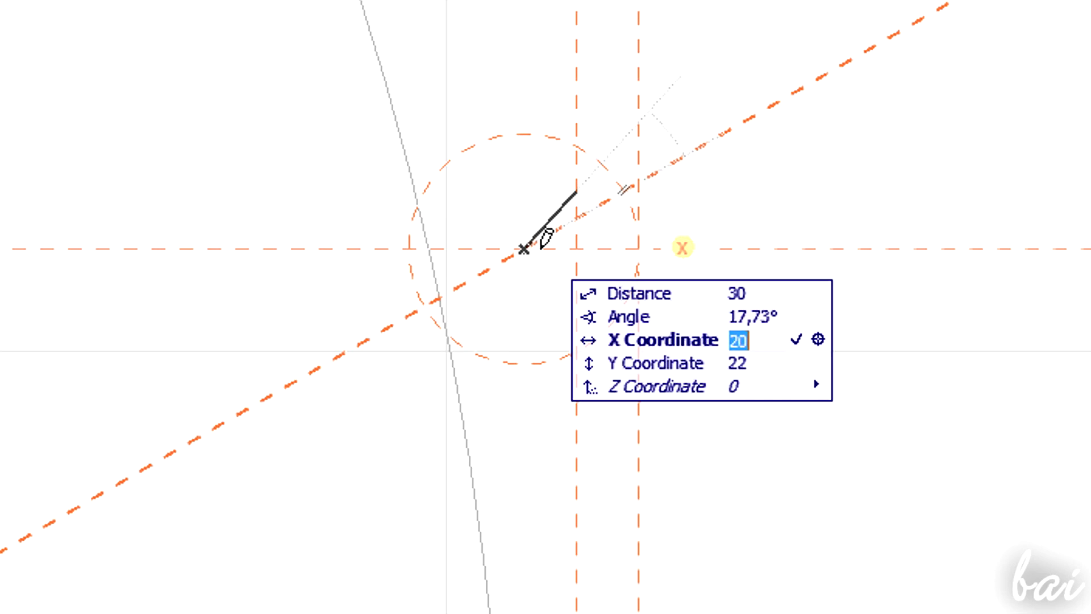
pyautogui.write('11')
pyautogui.press('Tab')
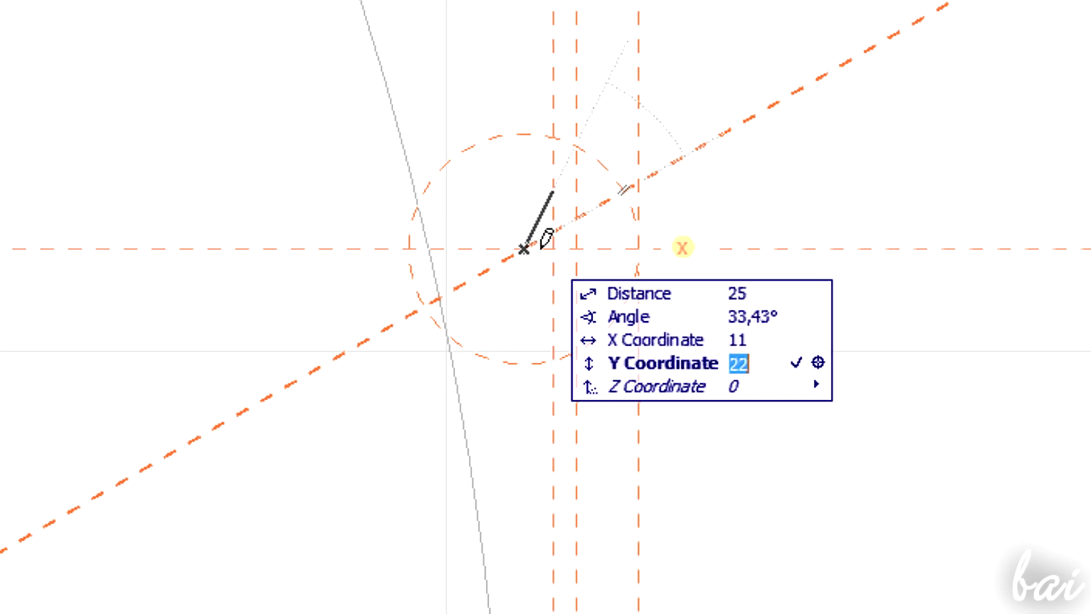
pyautogui.hotkey('shift', 'Tab')
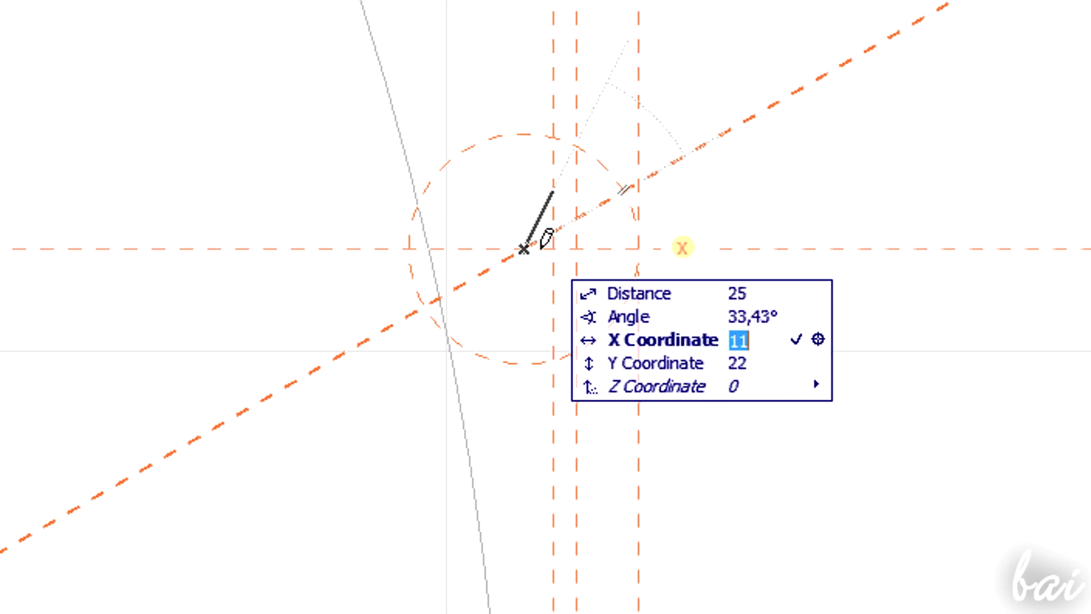
pyautogui.press('Tab')
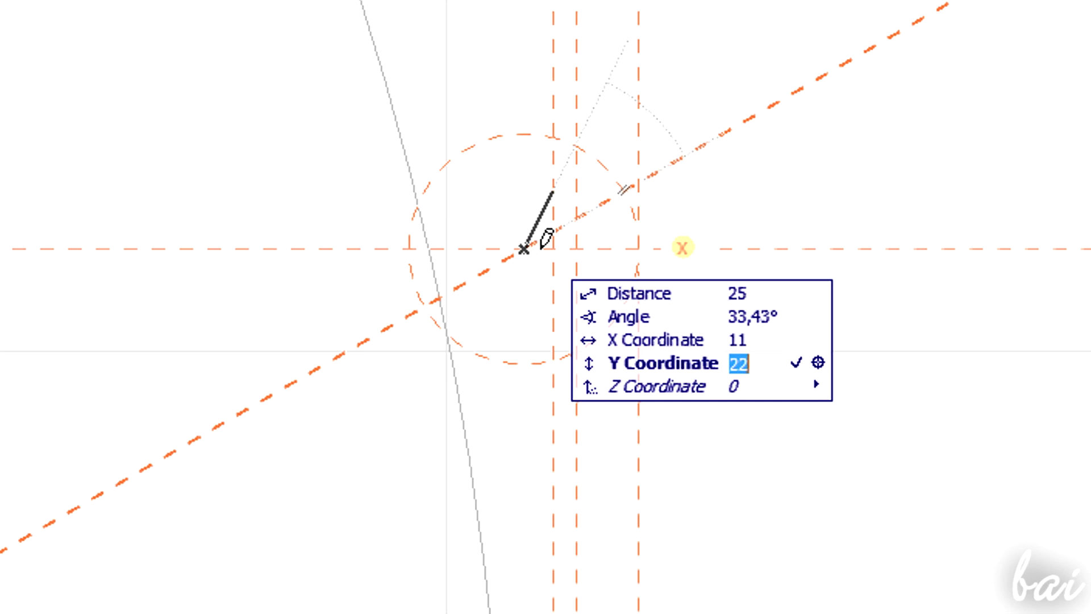
pyautogui.write('300')
pyautogui.press('Tab')
pyautogui.hotkey('shift', 'Tab')
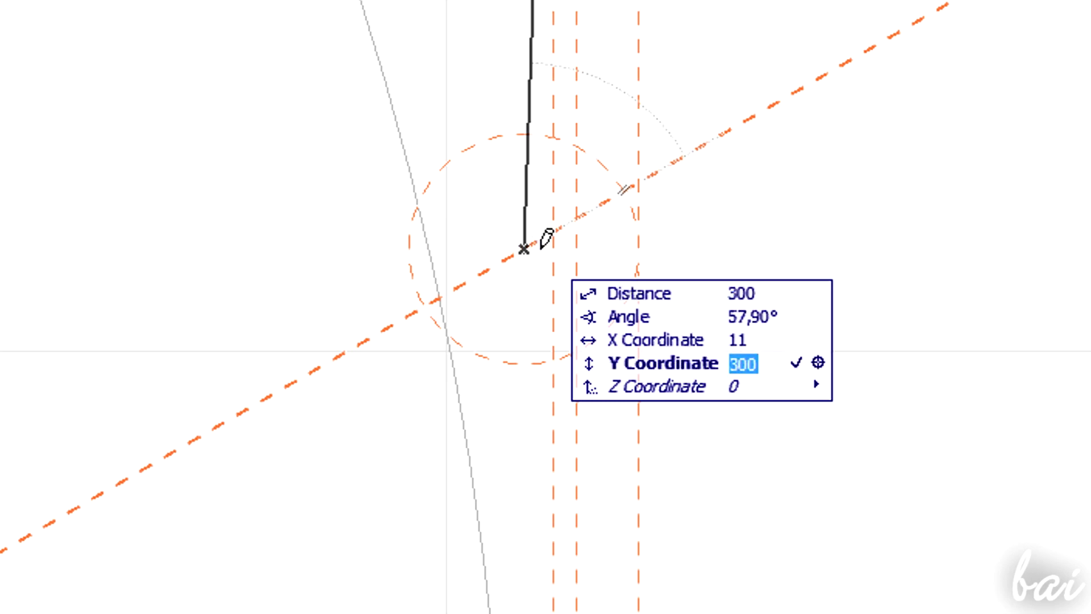
pyautogui.write('20')
pyautogui.press('Tab')
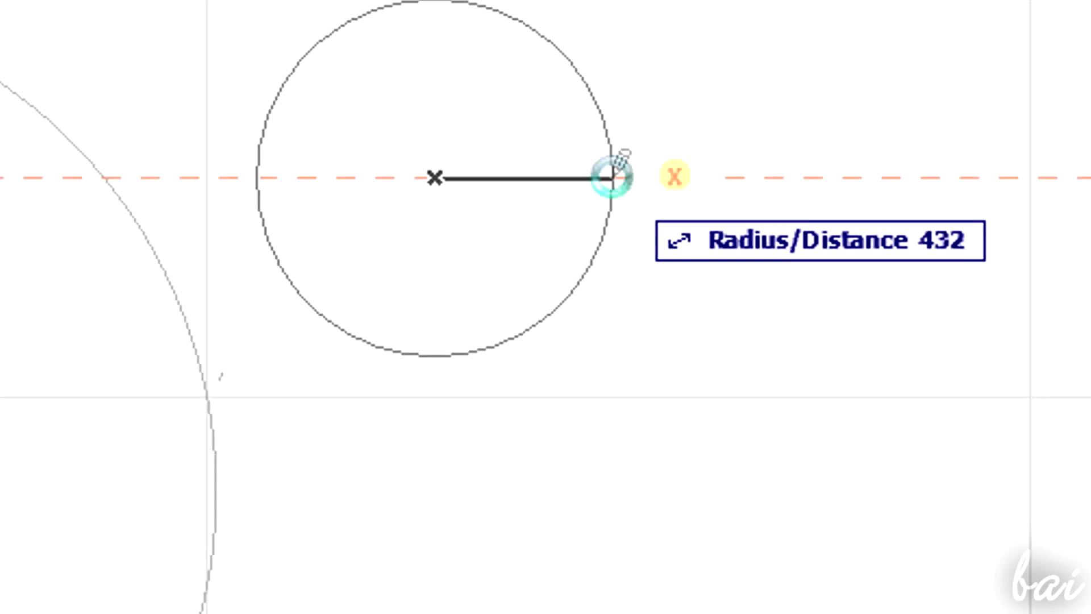
pyautogui.write('4')
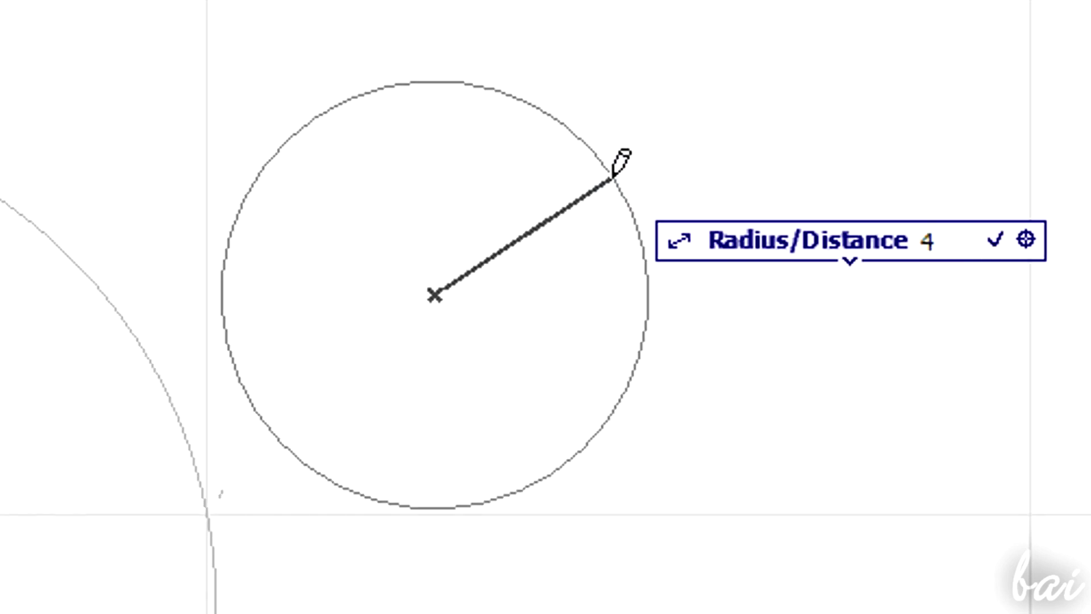
pyautogui.write('00')
# Step: Draw a radius-400 circle and commit a 45° diagonal line
pyautogui.press('Tab')
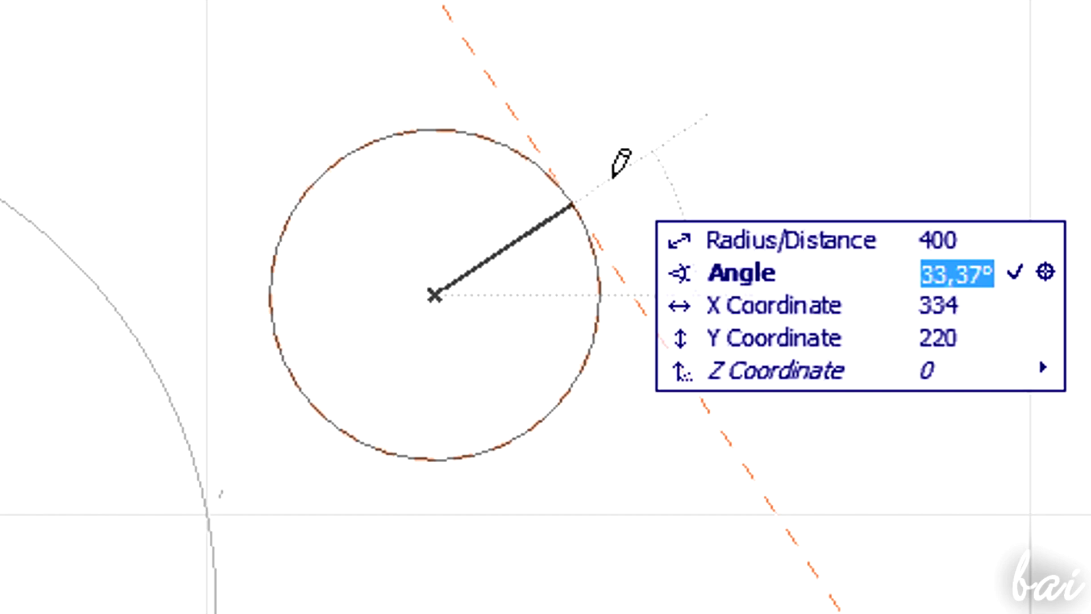
pyautogui.write('32')
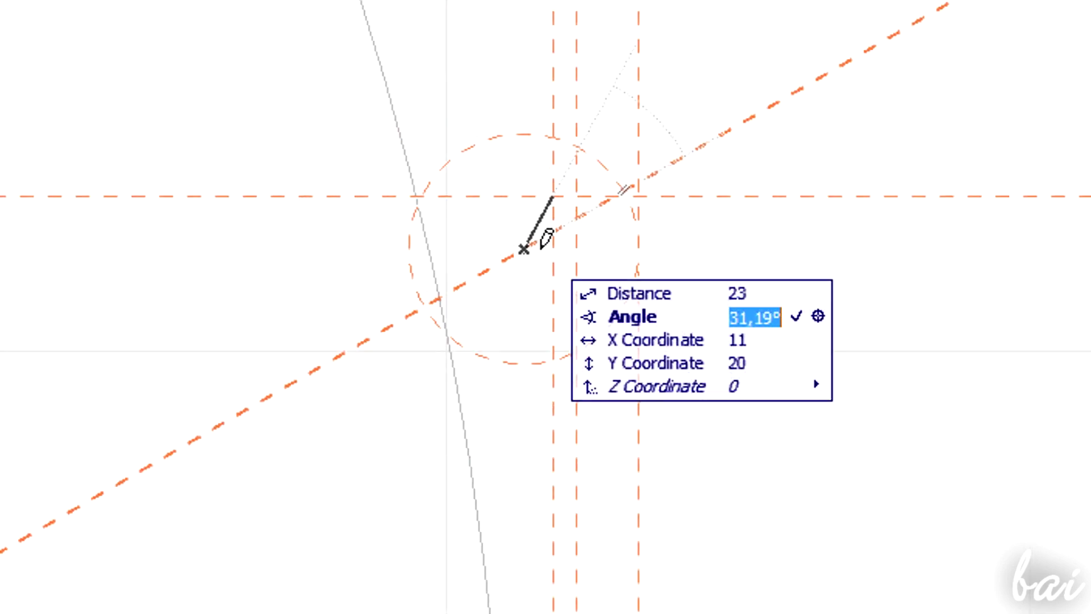
pyautogui.press('Tab')
pyautogui.press('Return')
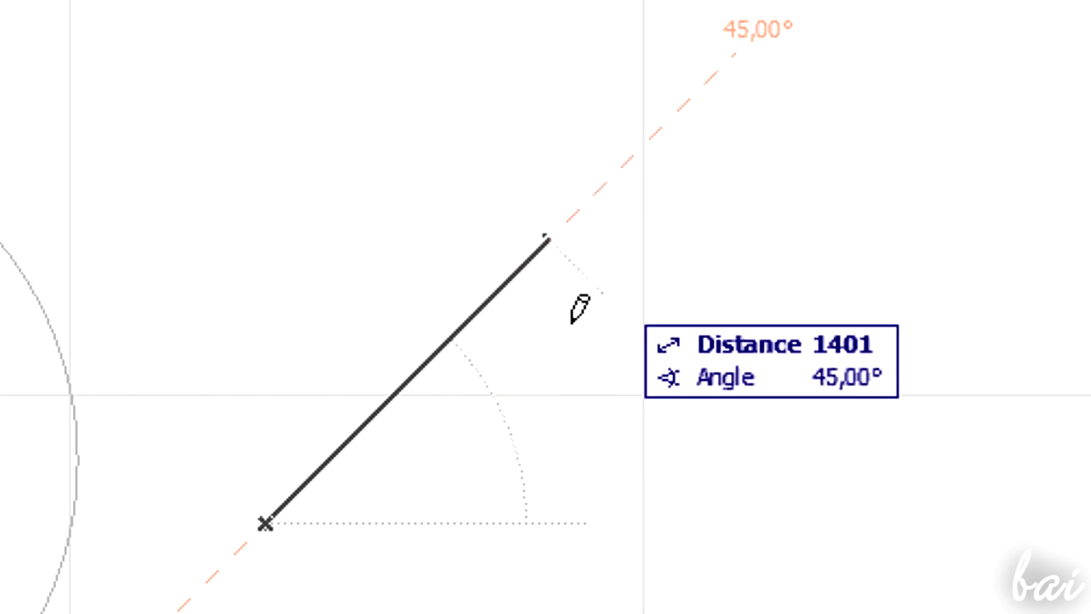
pyautogui.click(832, 362)
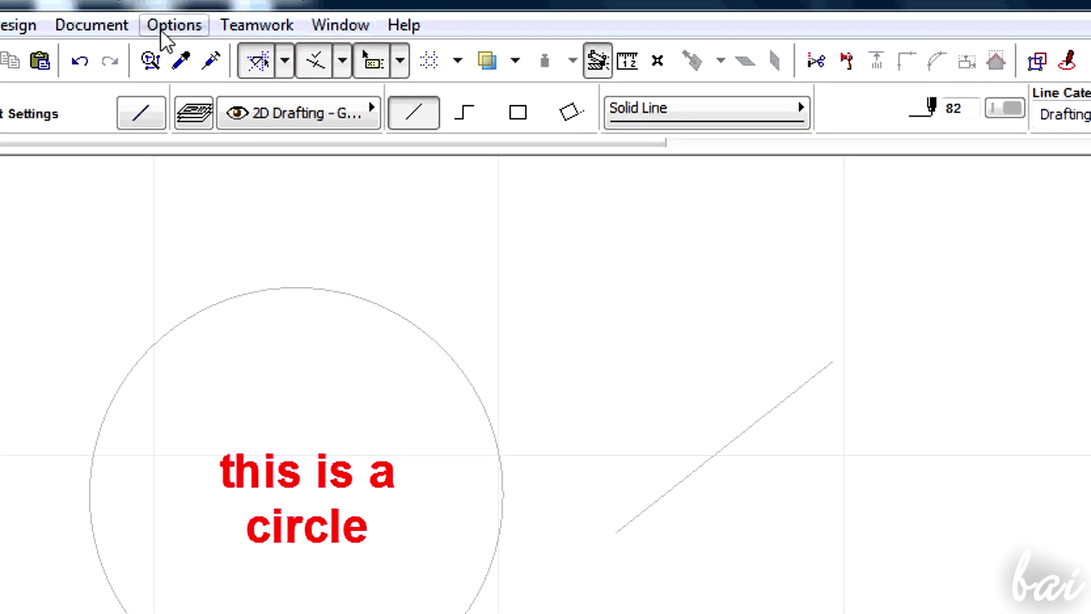
pyautogui.click(162, 27)
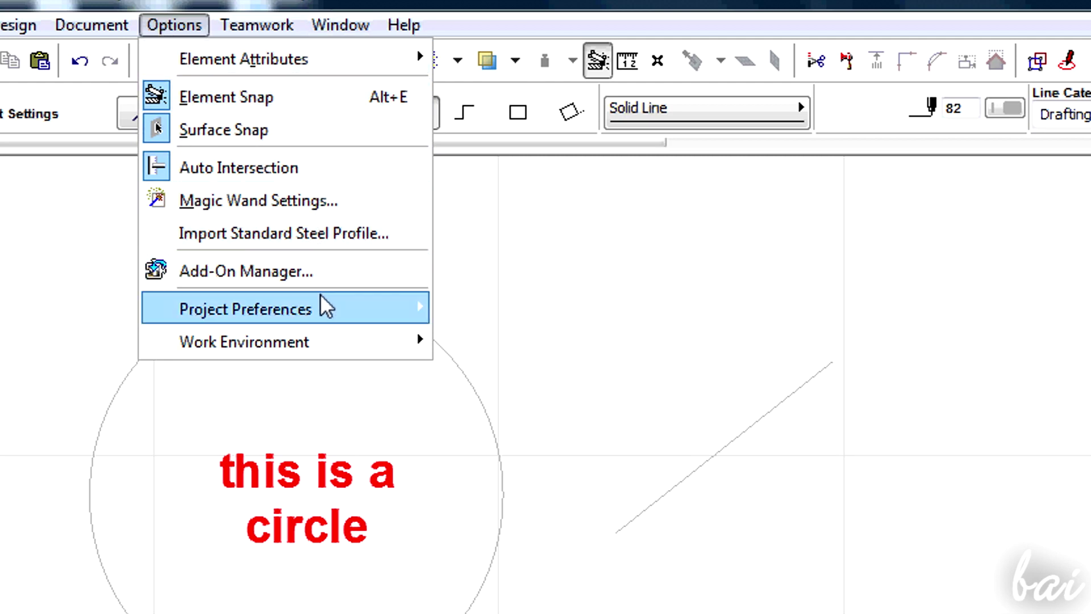
pyautogui.moveTo(246, 309)
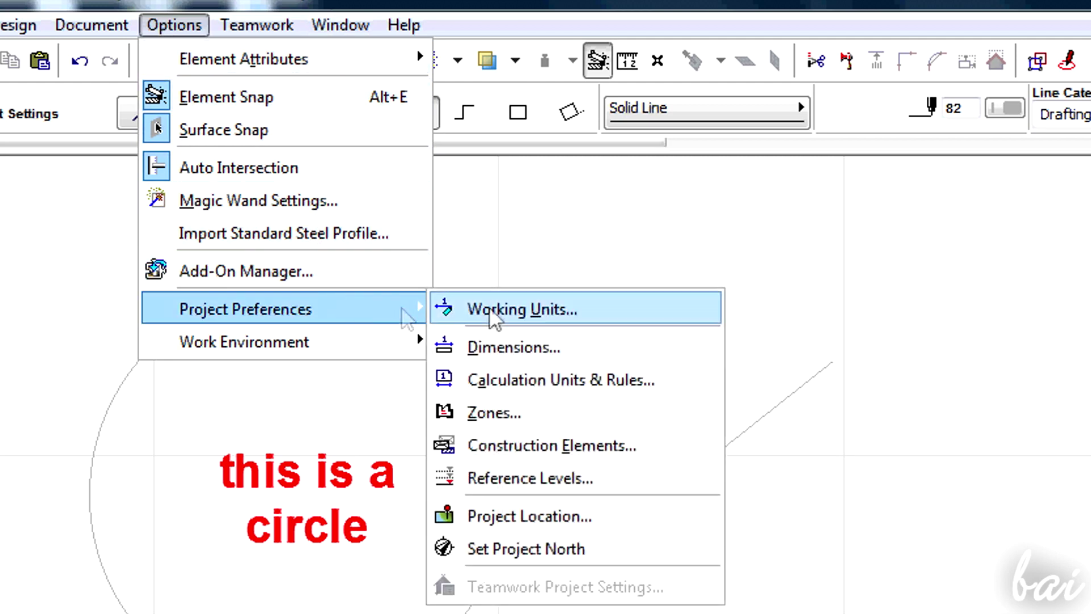
pyautogui.click(494, 312)
pyautogui.click(538, 96)
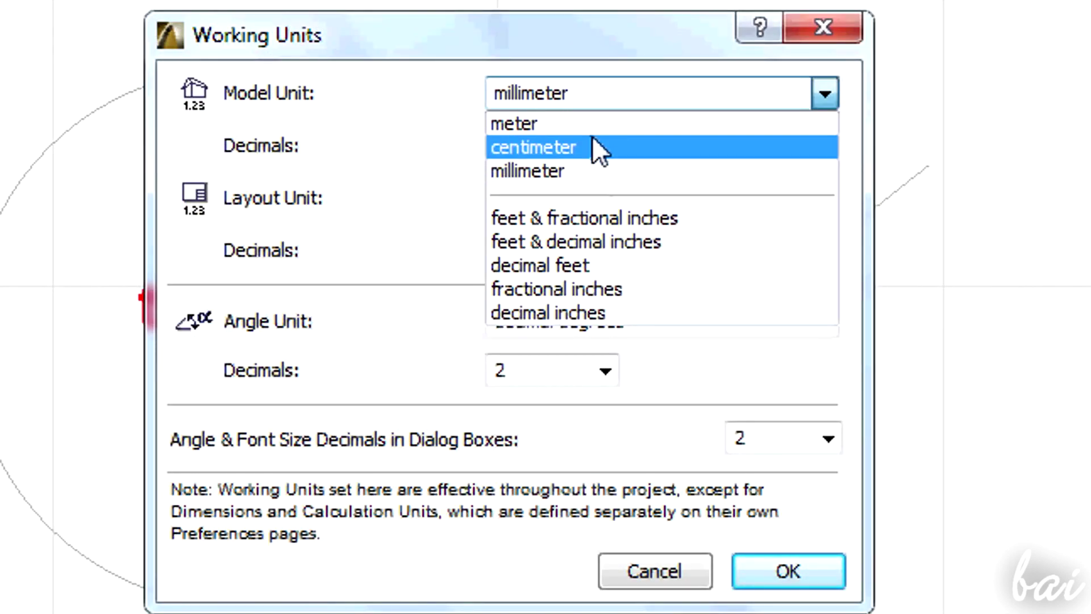
pyautogui.click(635, 172)
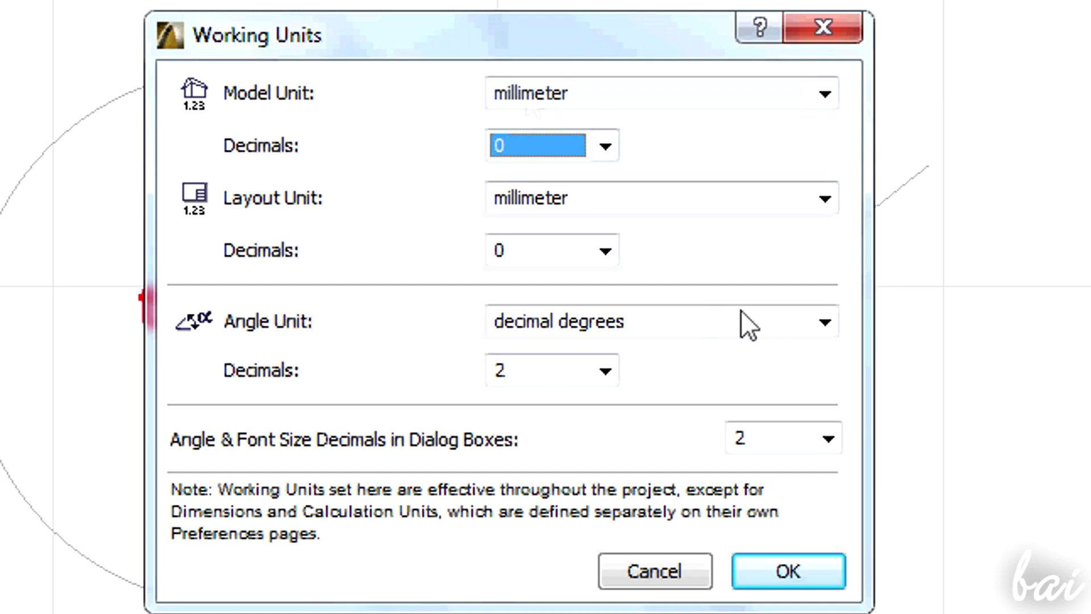
pyautogui.click(769, 328)
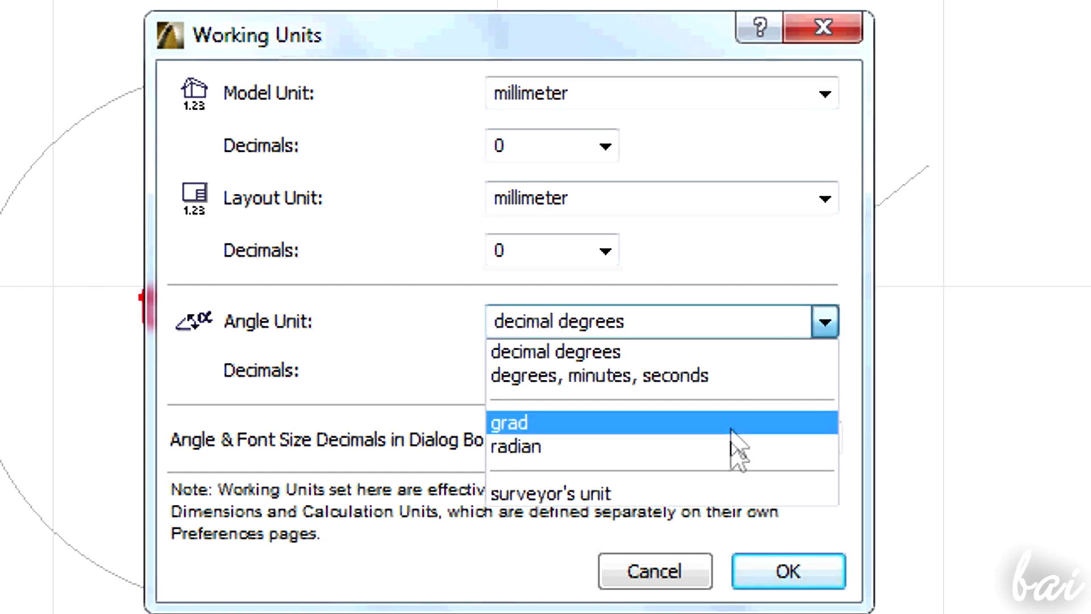
pyautogui.click(779, 329)
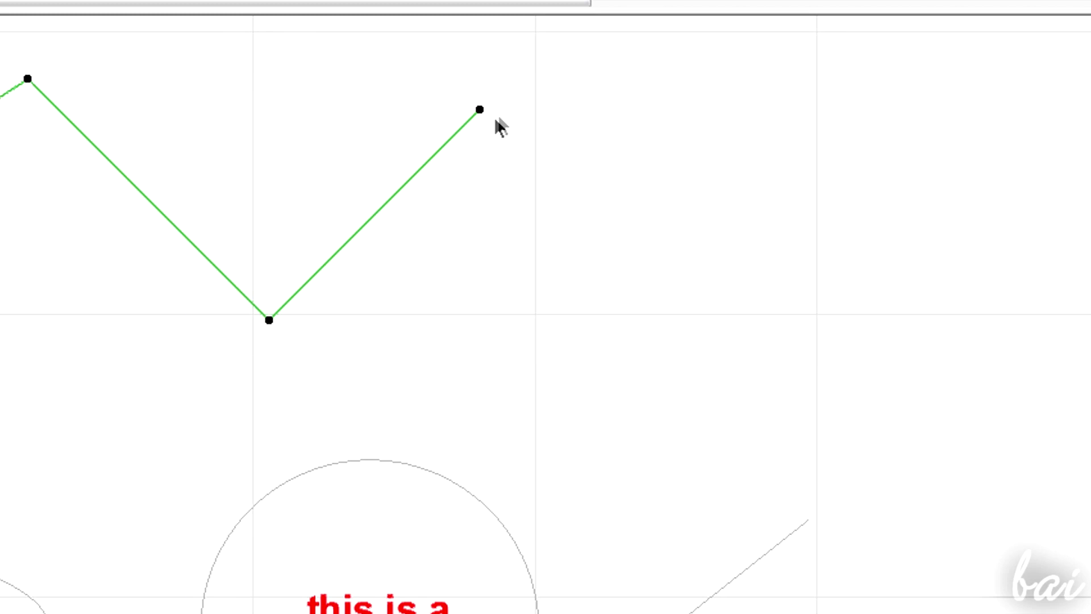
# Step: Select the zigzag, ellipse, circle and diagonal line with the Arrow tool, then clear the selection
pyautogui.click(480, 112)
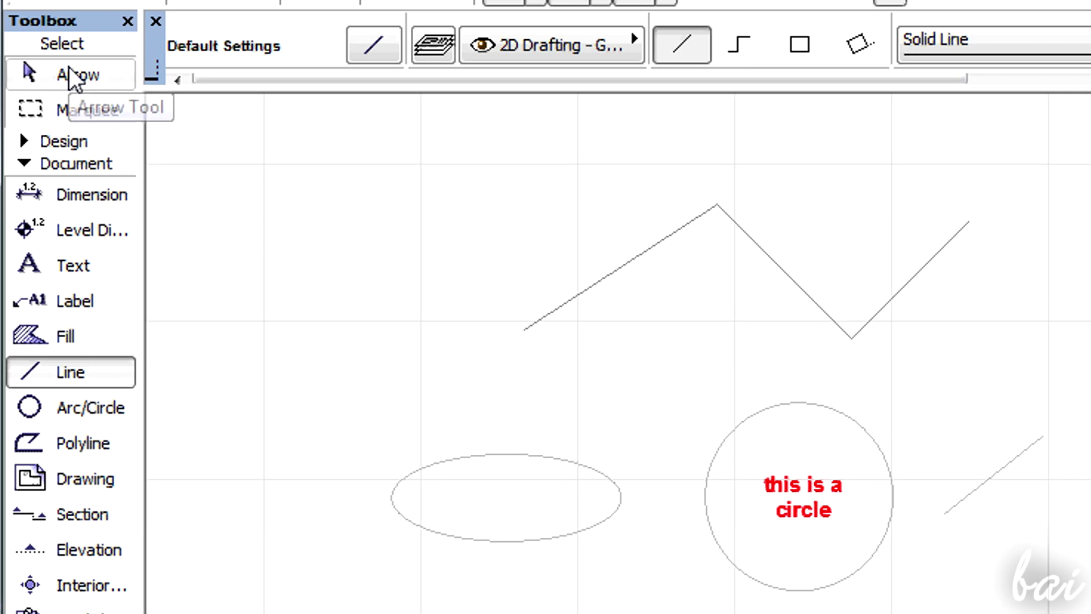
pyautogui.click(68, 71)
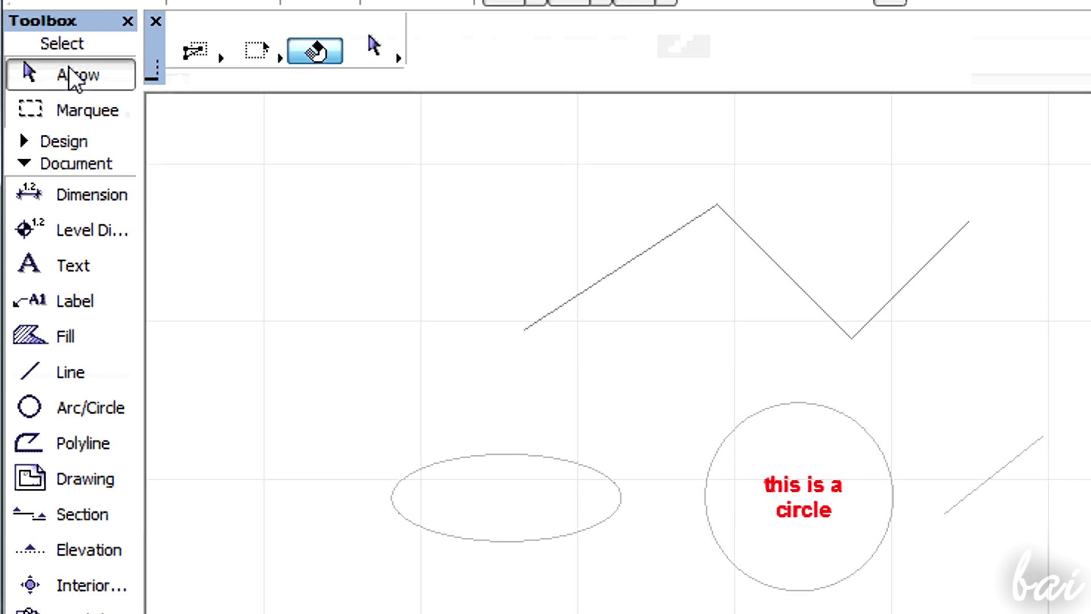
pyautogui.click(395, 207)
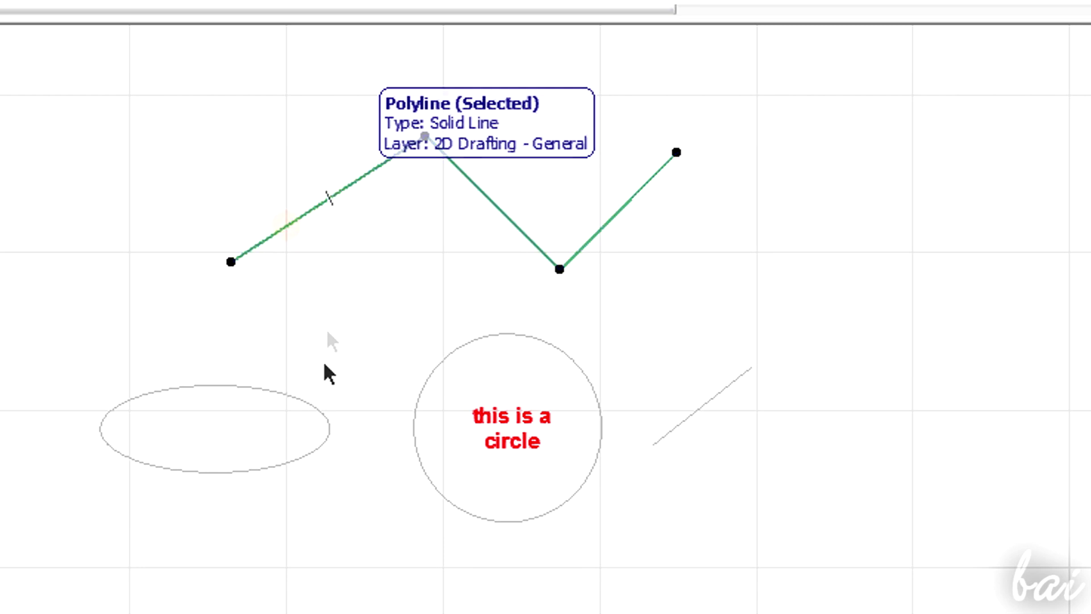
pyautogui.click(307, 413)
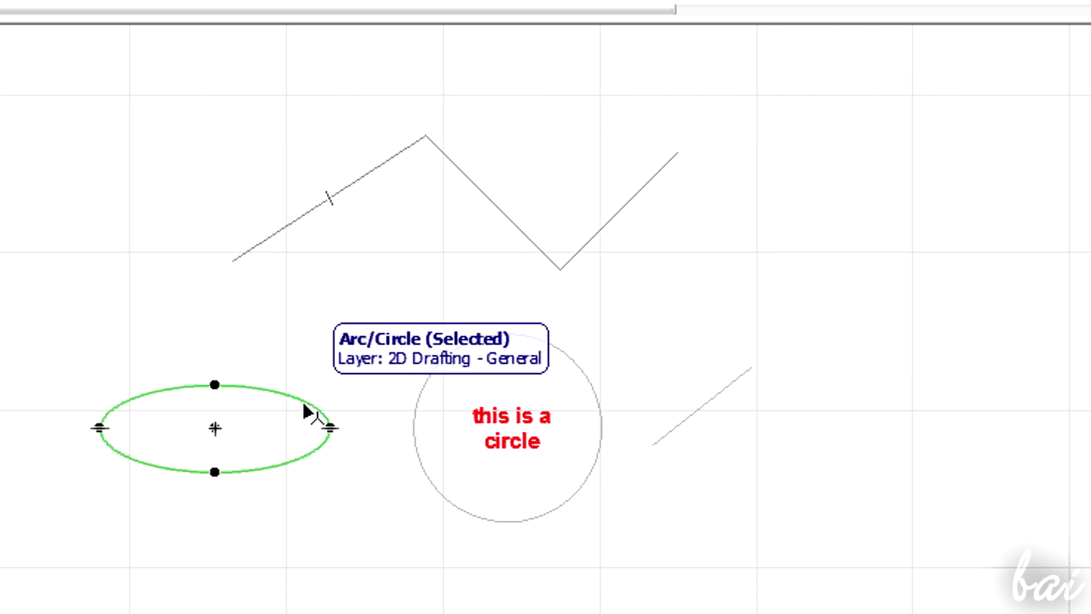
pyautogui.click(415, 416)
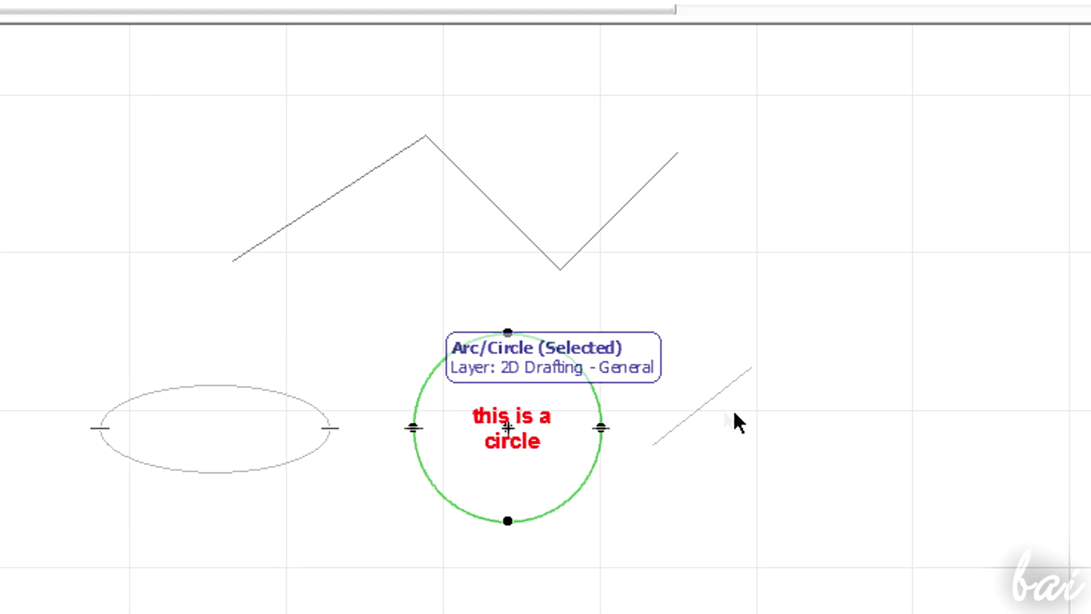
pyautogui.click(712, 406)
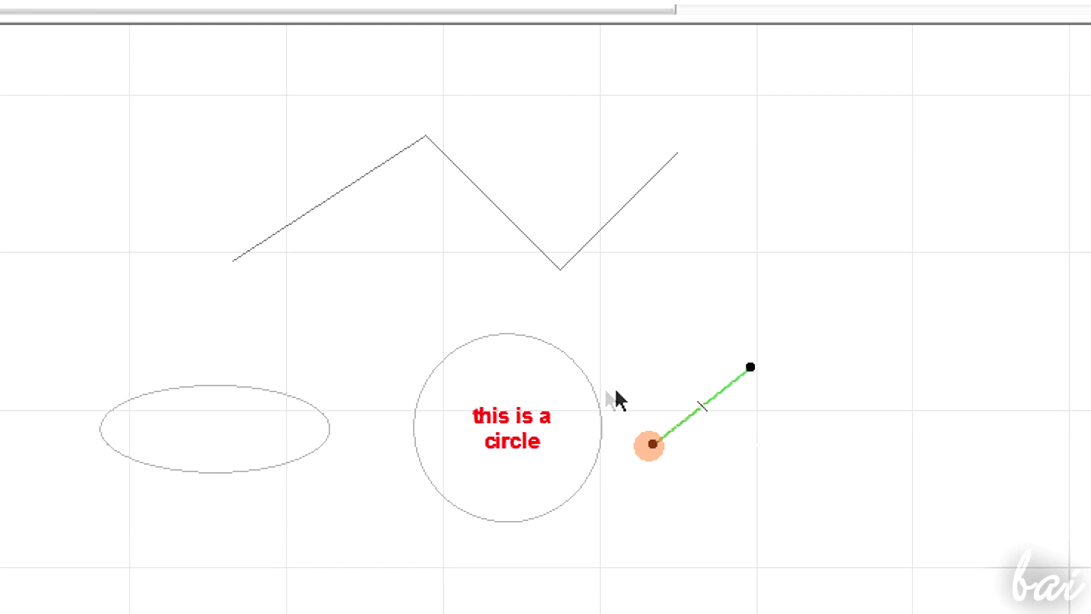
pyautogui.keyDown('shift'); pyautogui.click(603, 399); pyautogui.keyUp('shift')
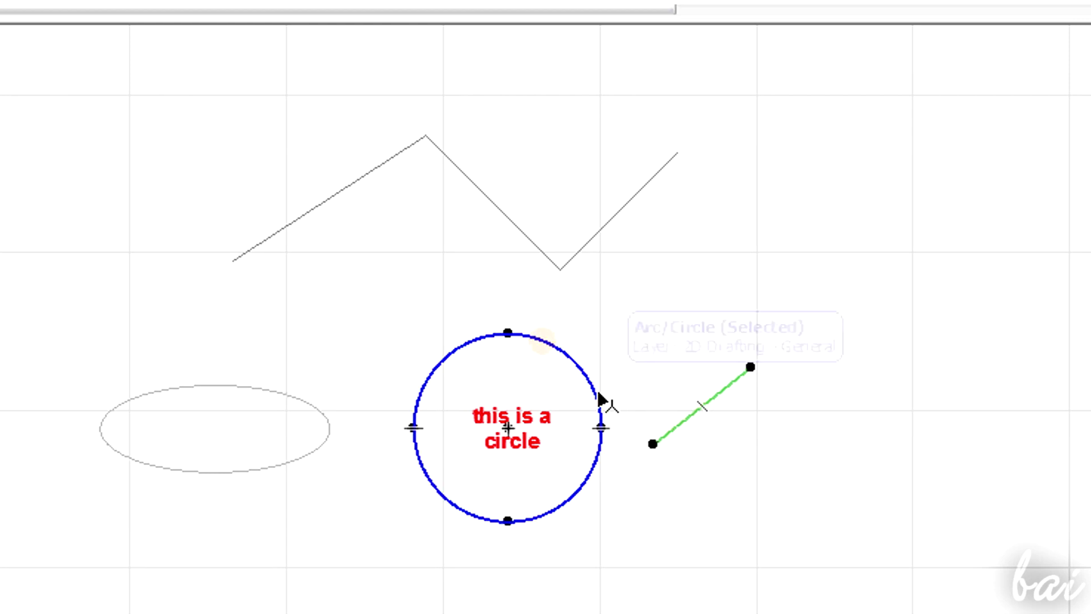
pyautogui.keyDown('shift'); pyautogui.click(301, 410); pyautogui.keyUp('shift')
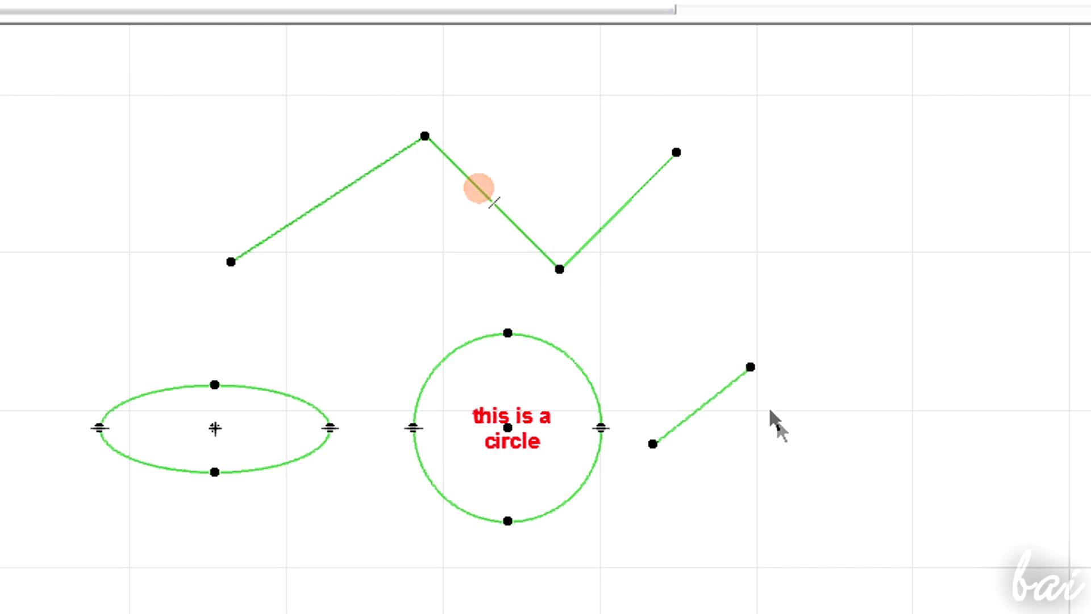
pyautogui.press('Escape')
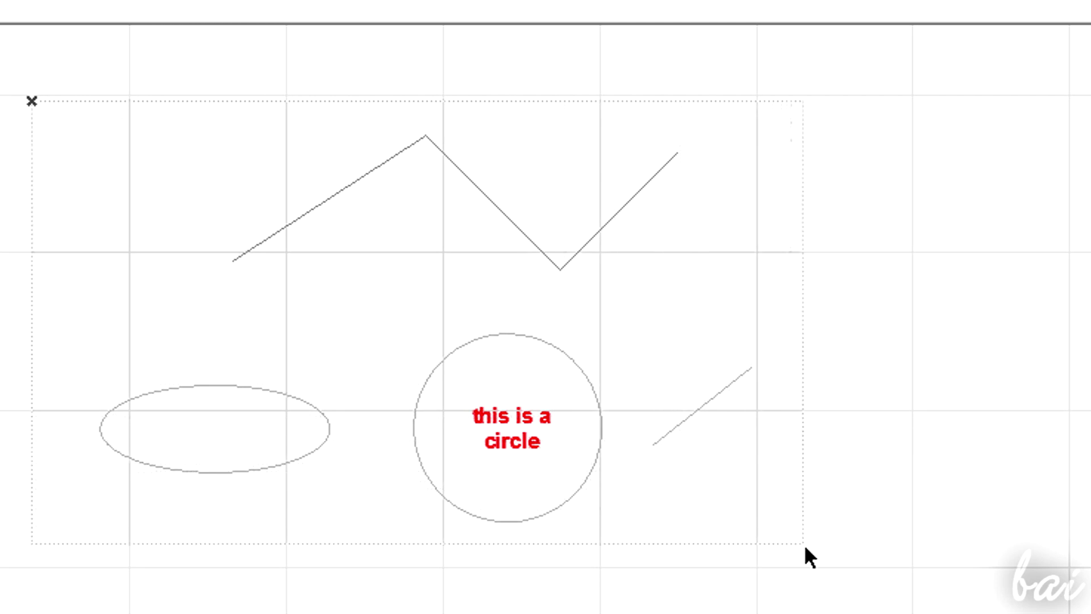
# Step: Area-select all shapes at once, then click empty space to deselect them
pyautogui.moveTo(807, 550); pyautogui.dragTo(807, 549)
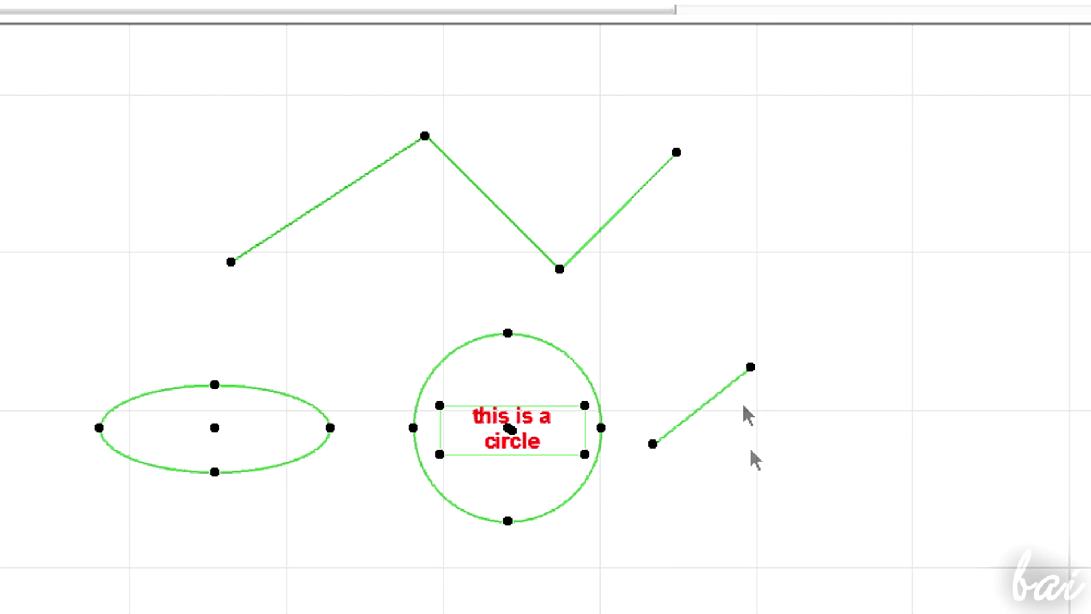
pyautogui.click(837, 271)
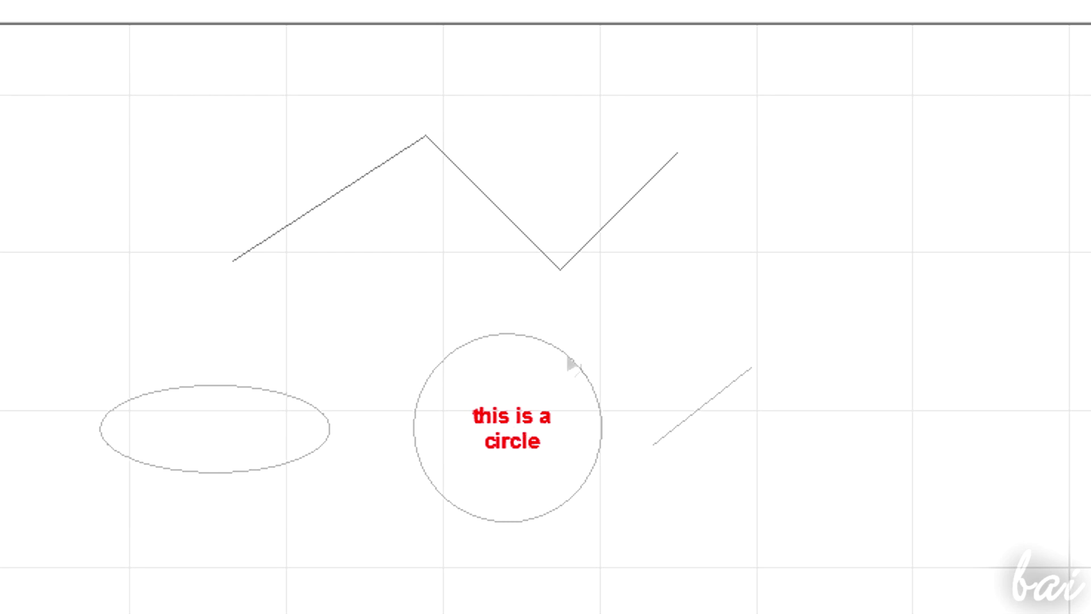
# Step: Delete the zigzag polyline, paste it back, move it left, then undo the move
pyautogui.click(351, 193)
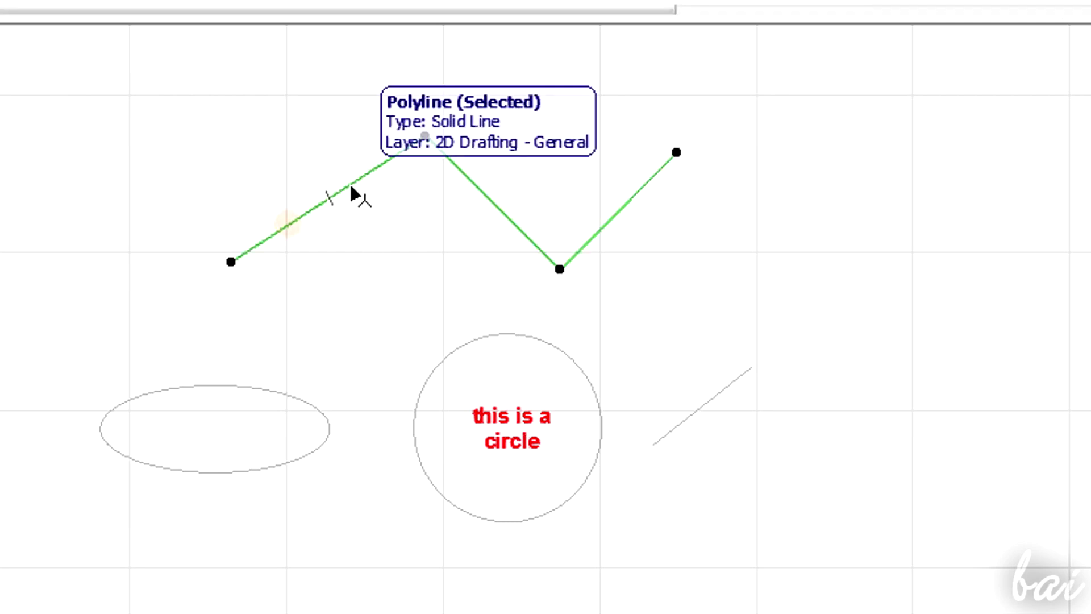
pyautogui.press('Delete')
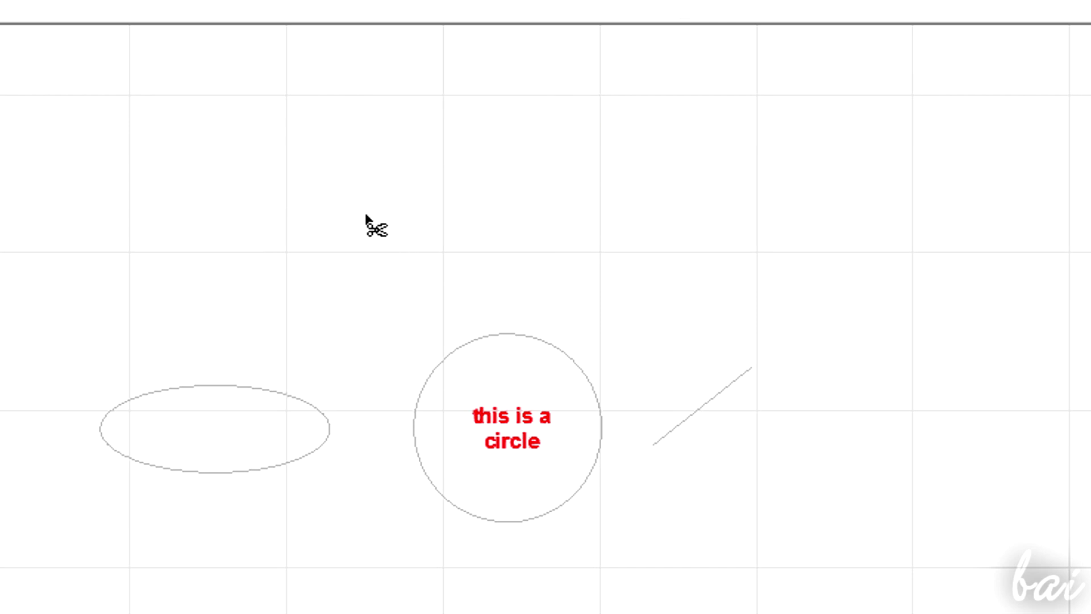
pyautogui.hotkey('ctrl', 'v')
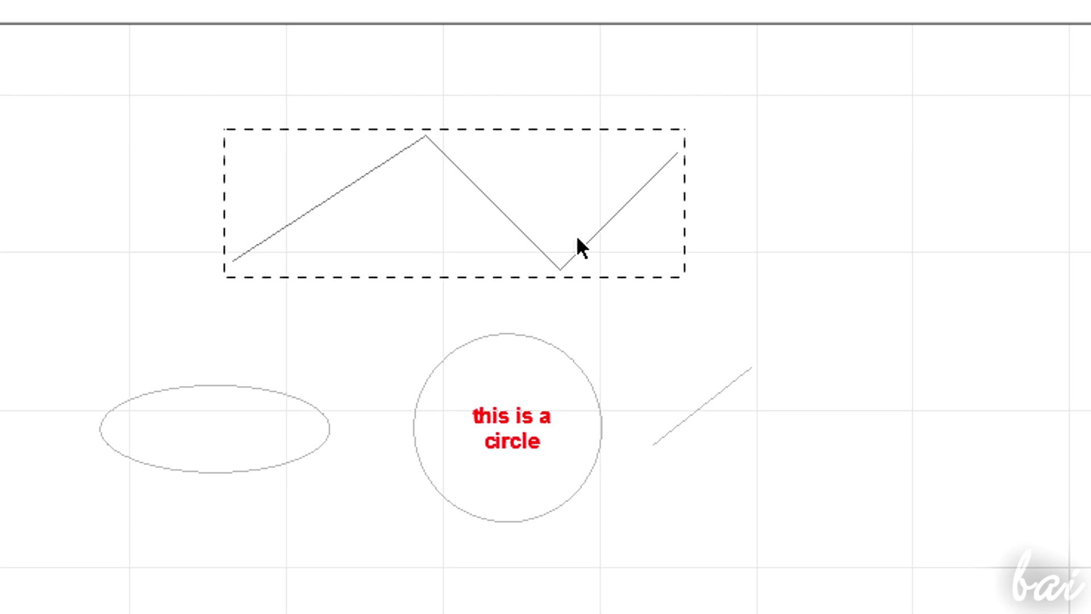
pyautogui.moveTo(567, 229); pyautogui.dragTo(521, 249)
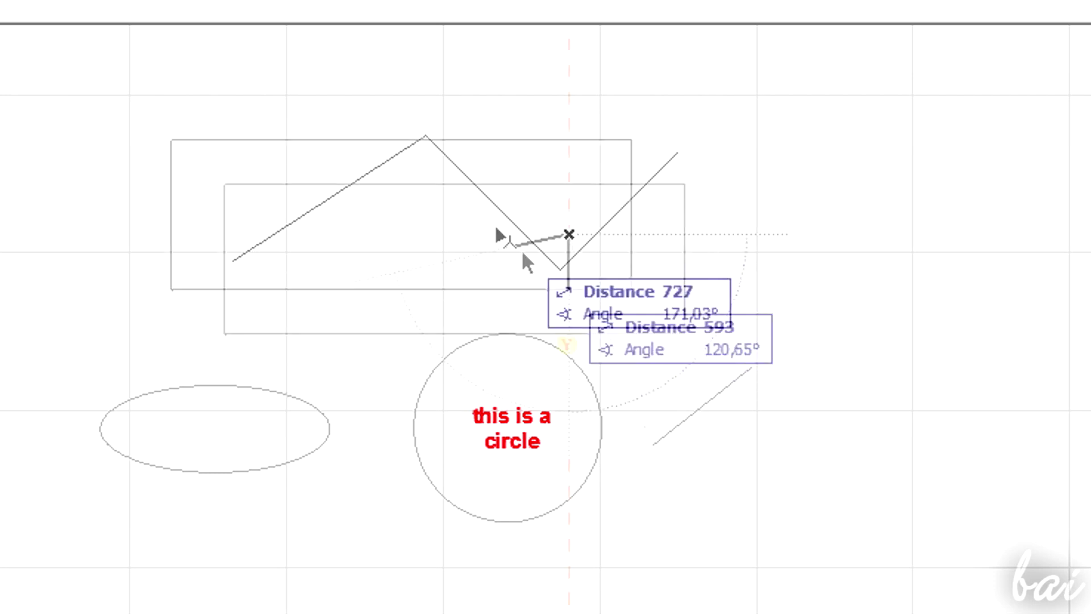
pyautogui.moveTo(521, 250)
pyautogui.mouseDown()
pyautogui.moveTo(429, 245)
pyautogui.moveTo(461, 224)
pyautogui.mouseUp()
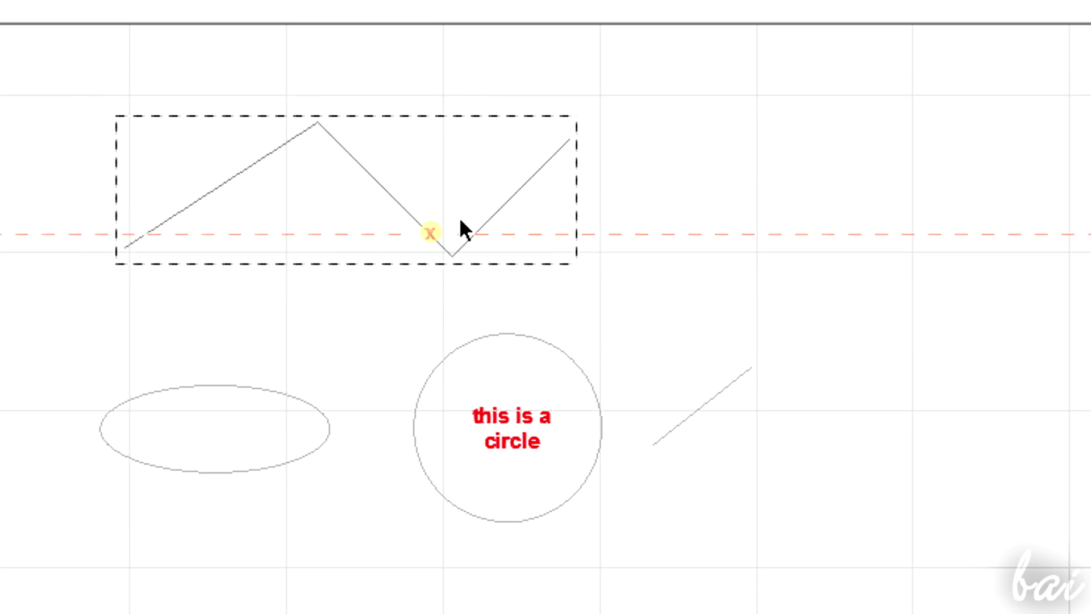
pyautogui.click(602, 293)
pyautogui.hotkey('ctrl', 'z')
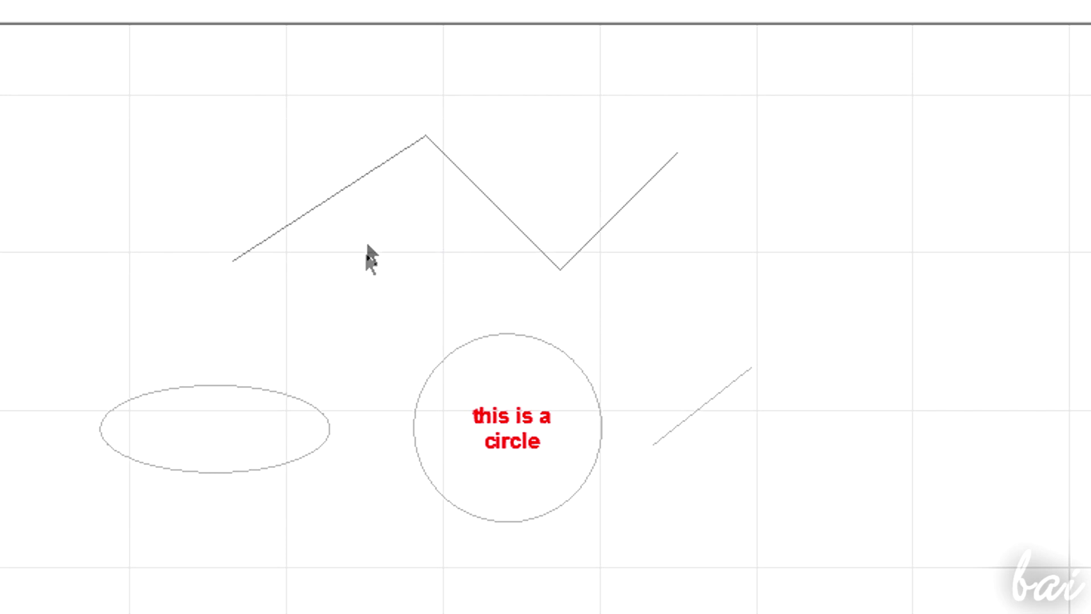
# Step: Delete the polyline again, undo the deletion, and reselect the restored polyline
pyautogui.click(353, 195)
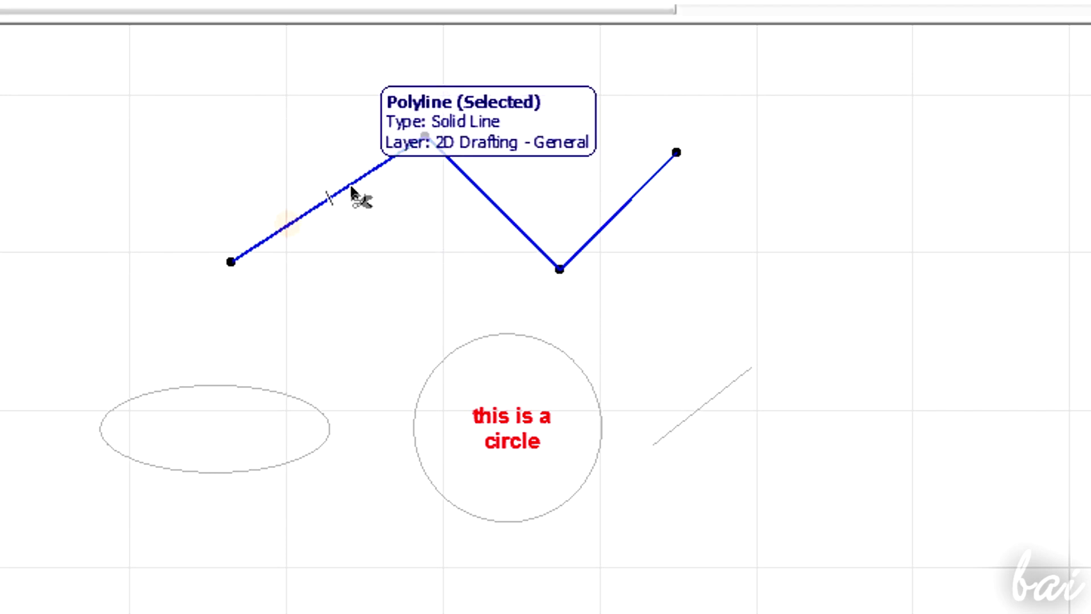
pyautogui.press('Delete')
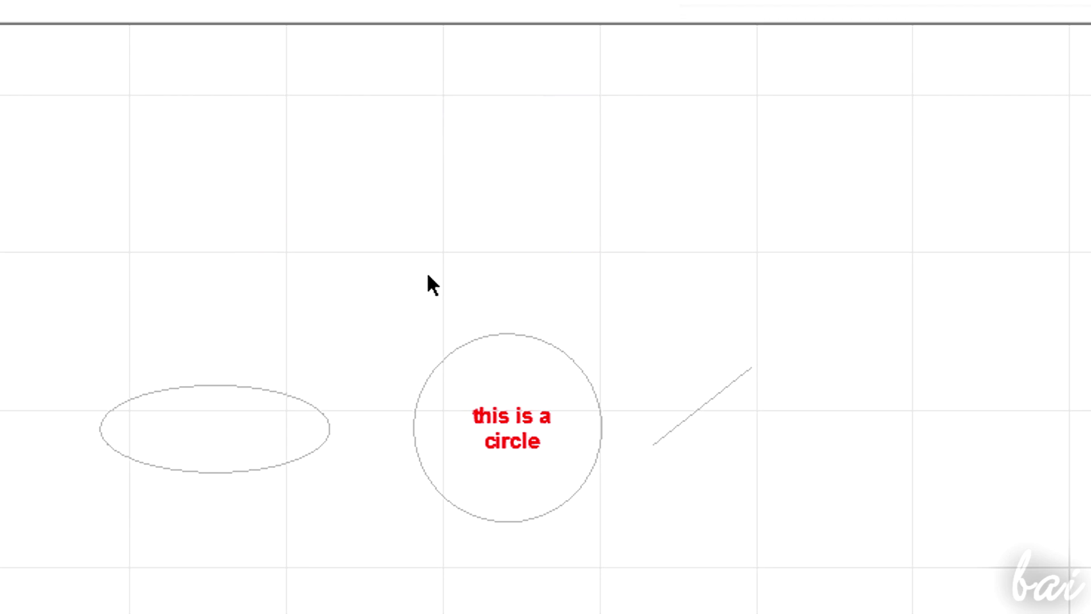
pyautogui.hotkey('ctrl', 'z')
pyautogui.click(569, 140)
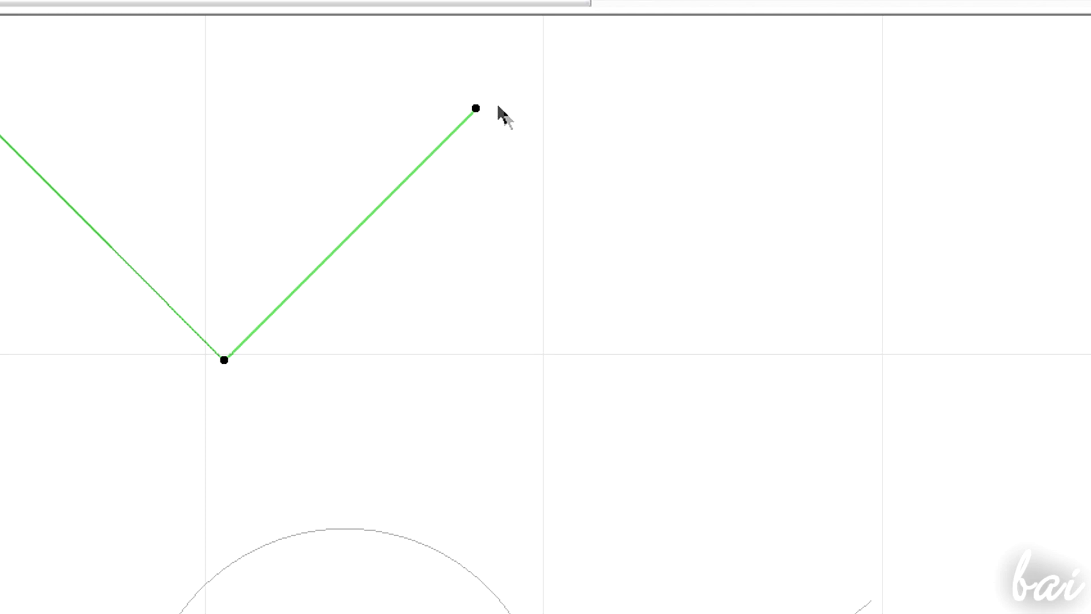
# Step: Move the zigzag's right end node higher and outward along the 135° guide
pyautogui.click(480, 112)
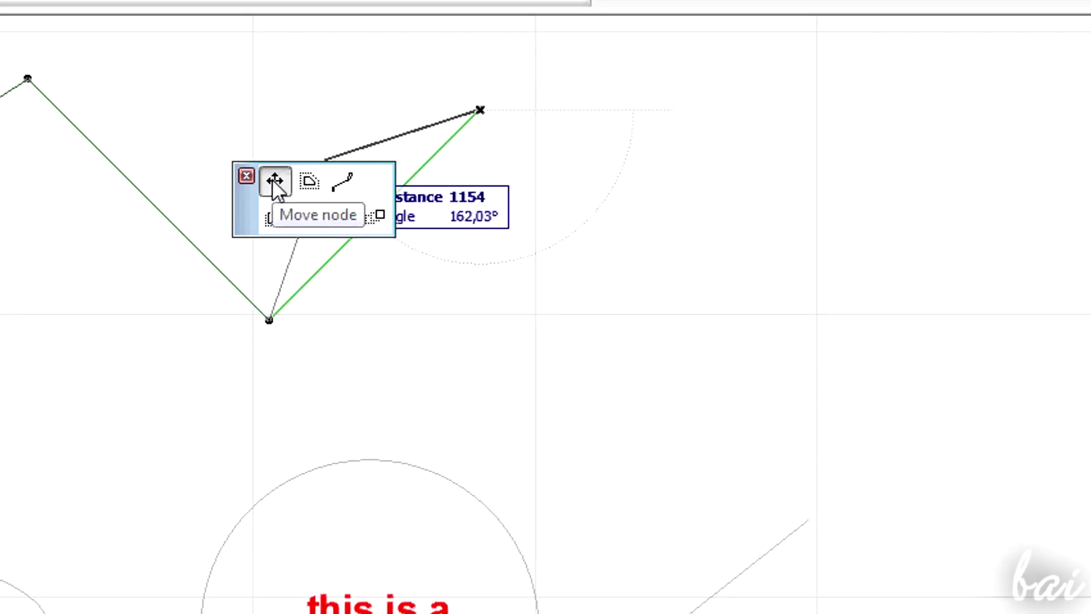
pyautogui.click(273, 184)
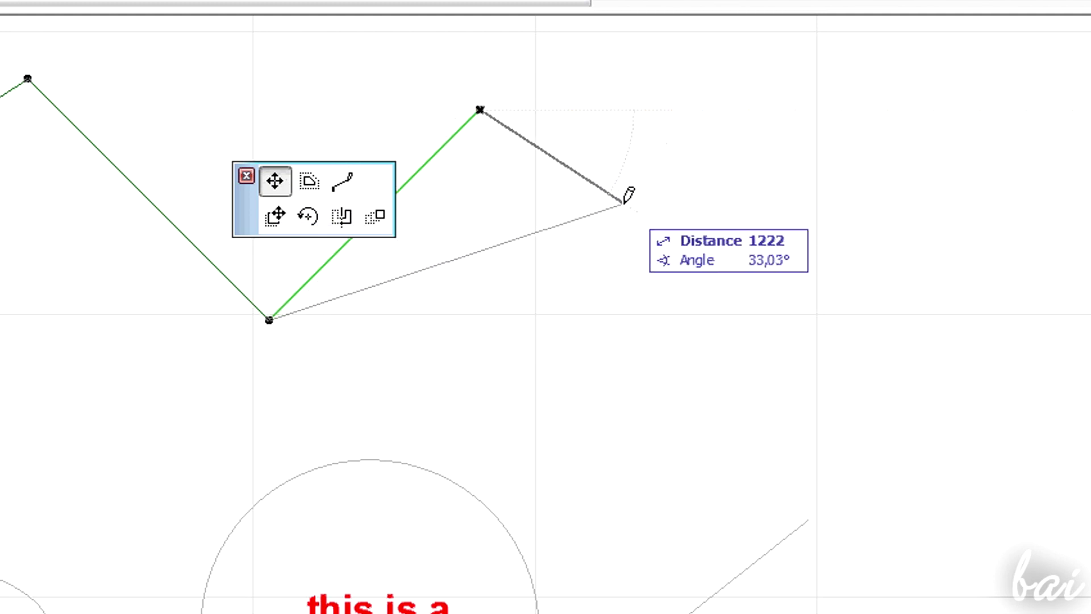
pyautogui.click(624, 207)
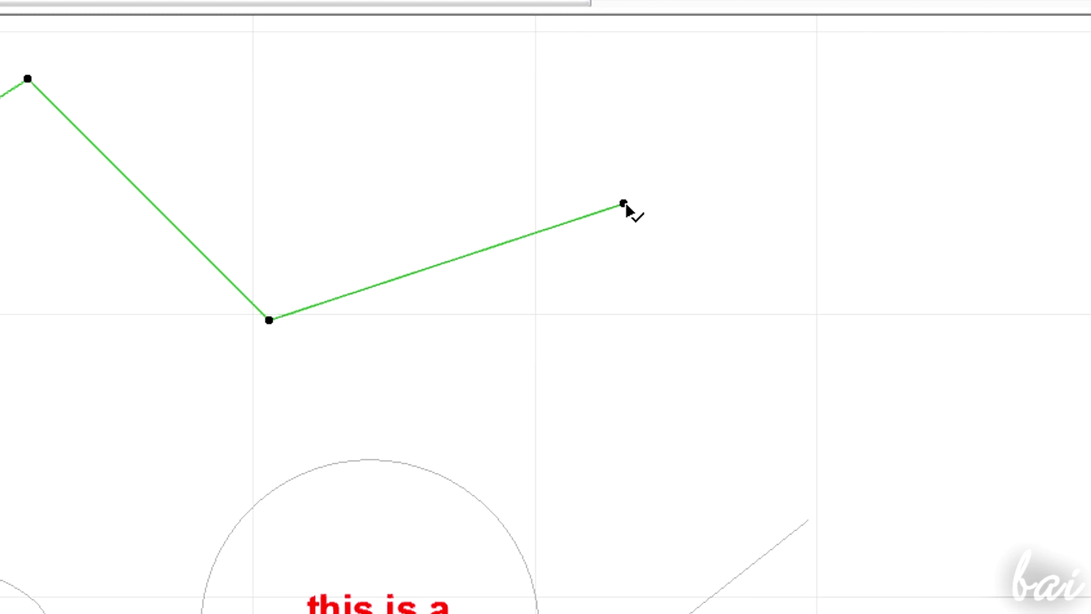
pyautogui.click(625, 203)
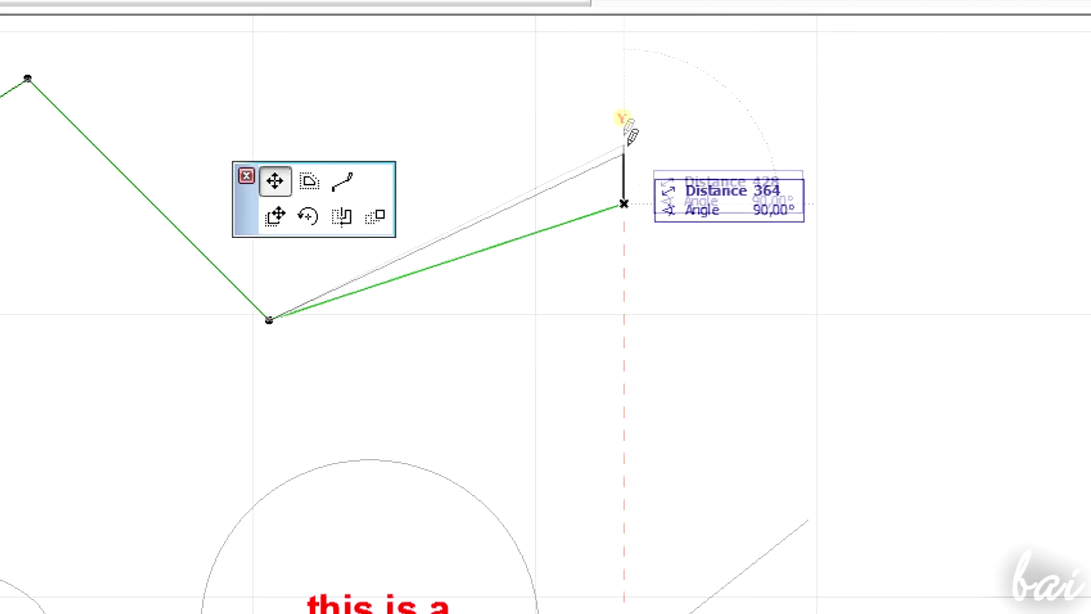
pyautogui.click(529, 82)
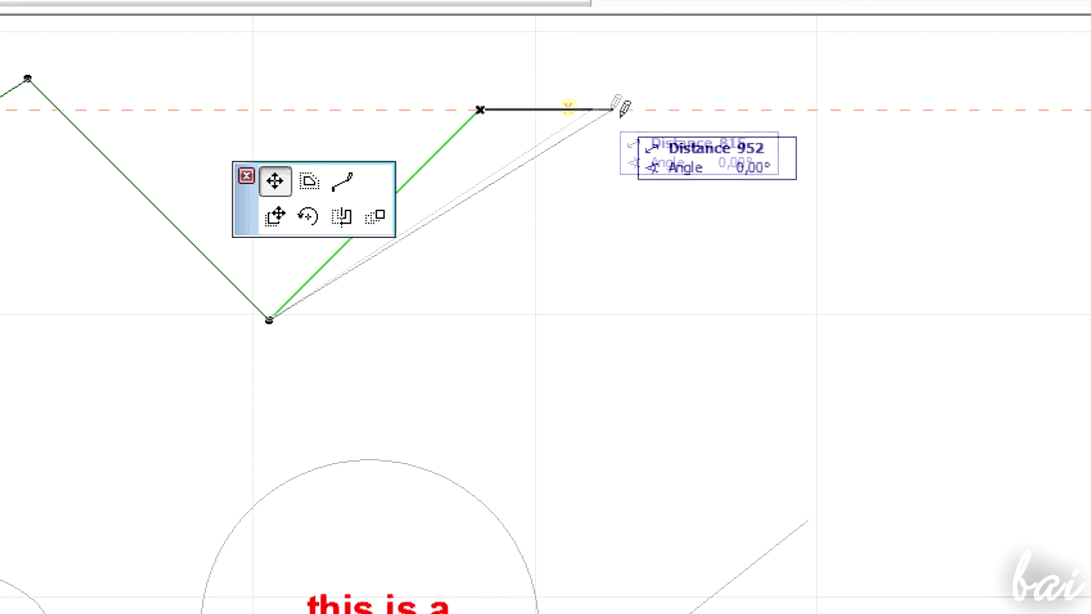
pyautogui.click(624, 205)
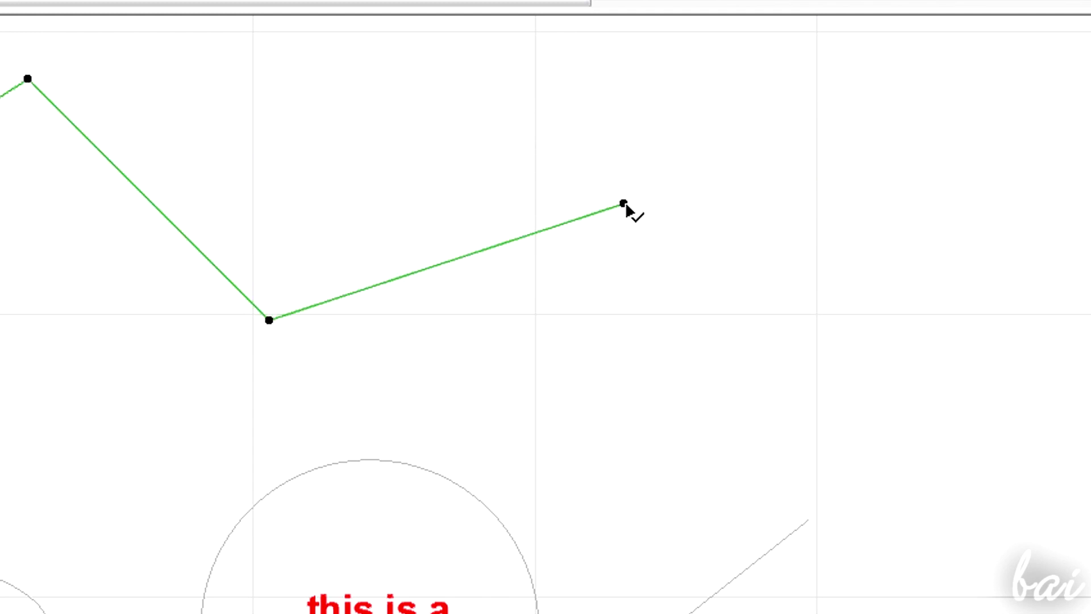
pyautogui.click(624, 204)
pyautogui.click(527, 83)
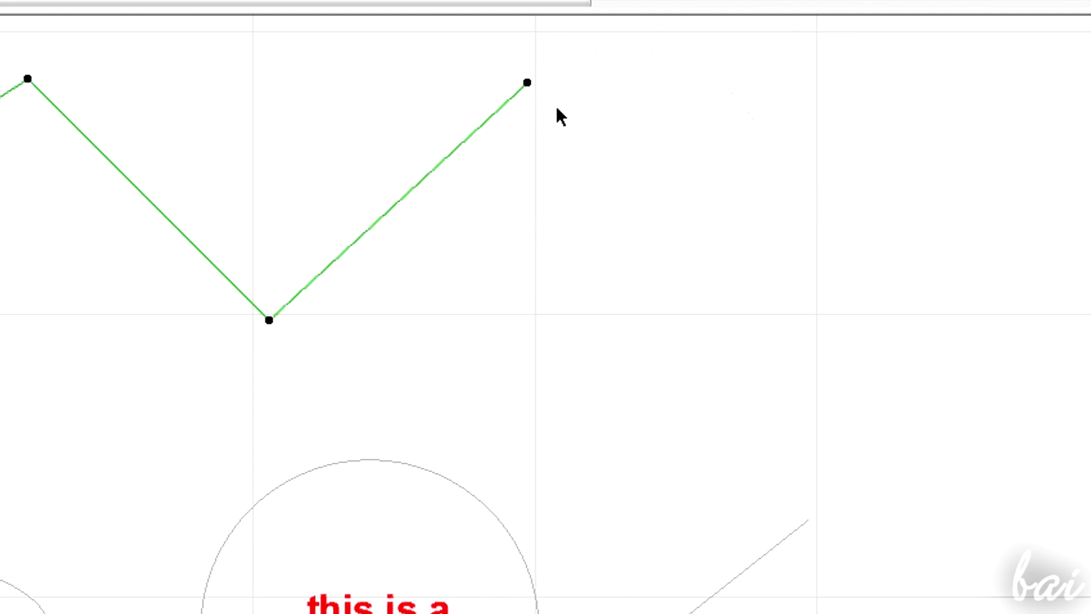
pyautogui.click(527, 82)
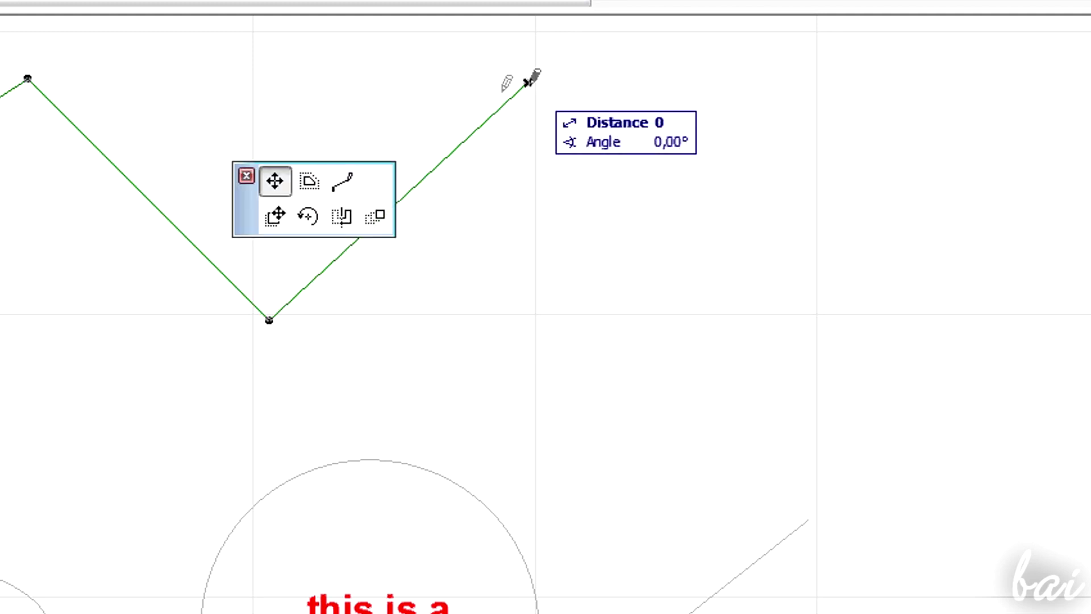
pyautogui.click(274, 215)
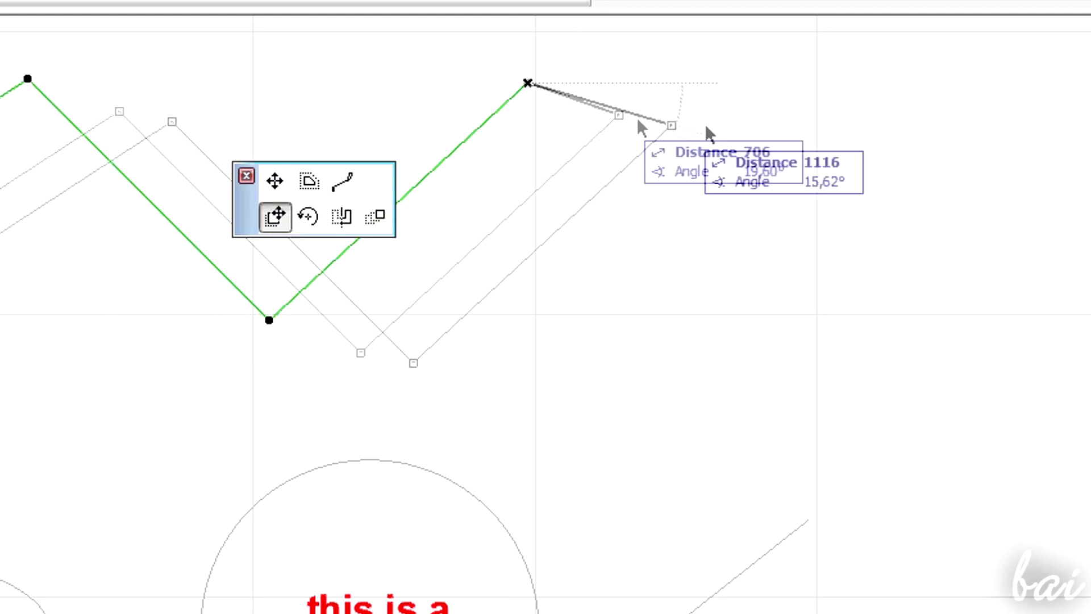
# Step: Set the moved polyline in its new place, then start and cancel a rotation
pyautogui.click(894, 89)
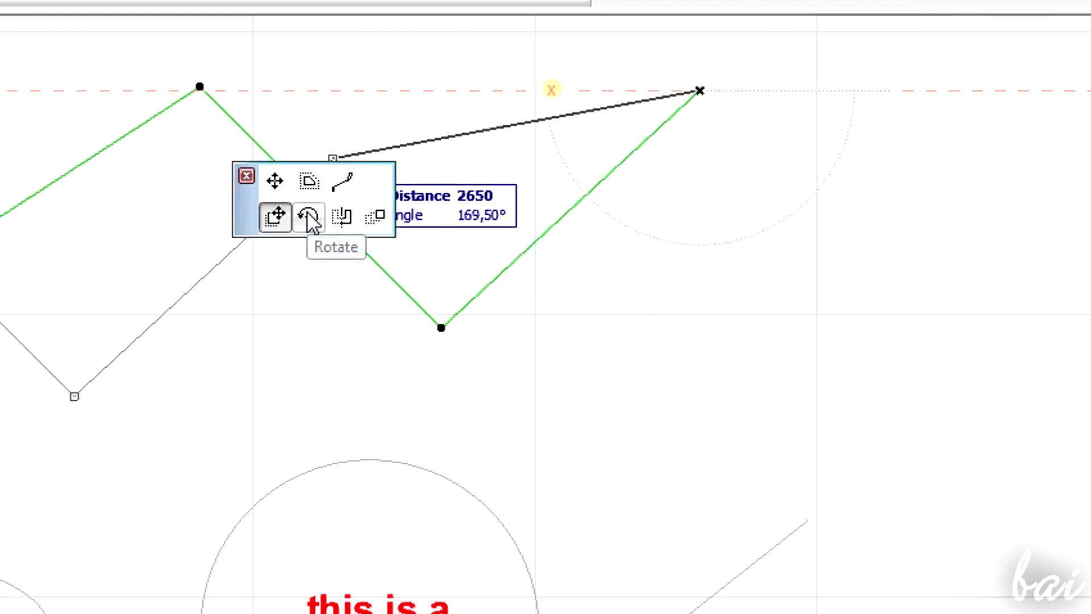
pyautogui.click(311, 221)
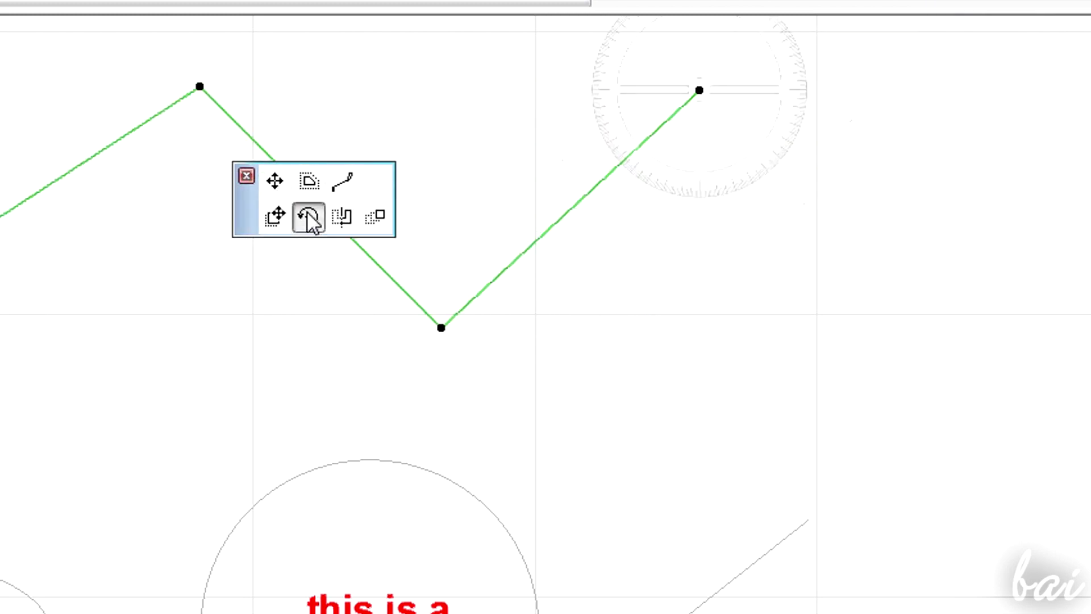
pyautogui.click(699, 91)
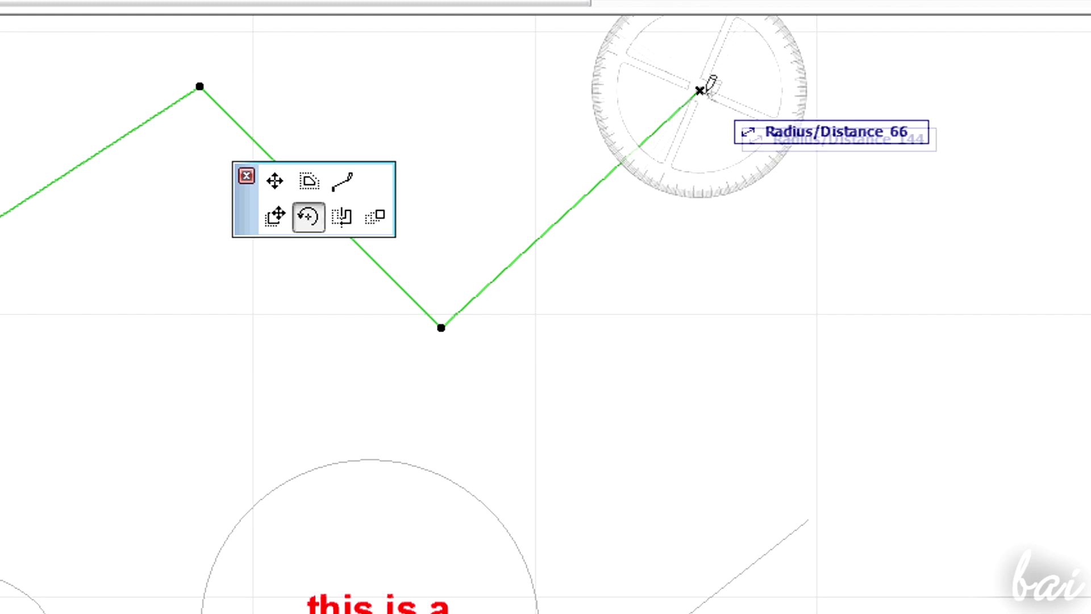
pyautogui.click(719, 126)
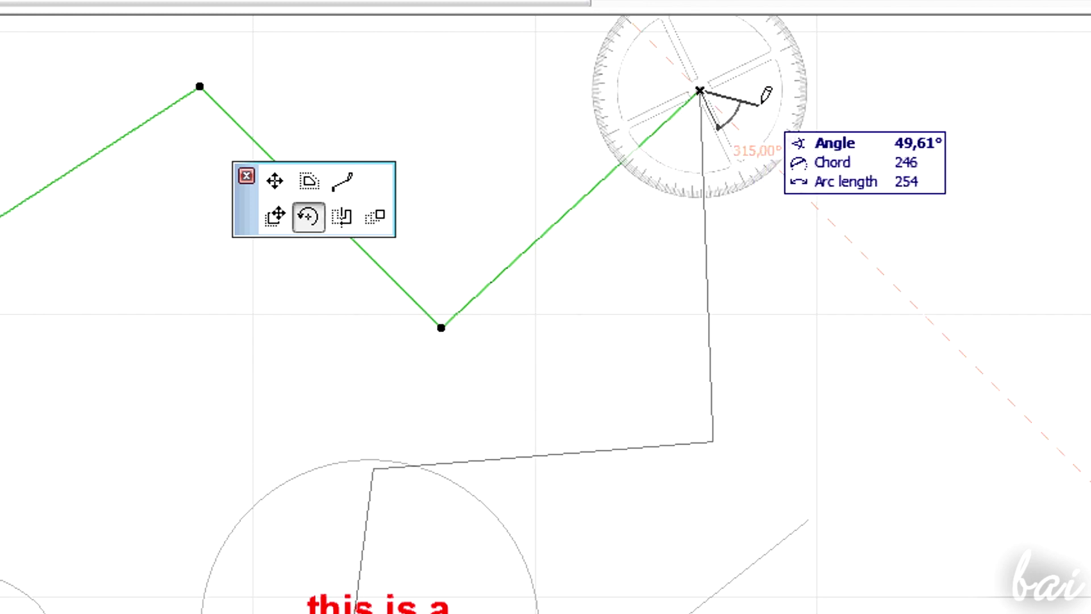
pyautogui.press('Escape')
pyautogui.scroll(-2, 733, 177)
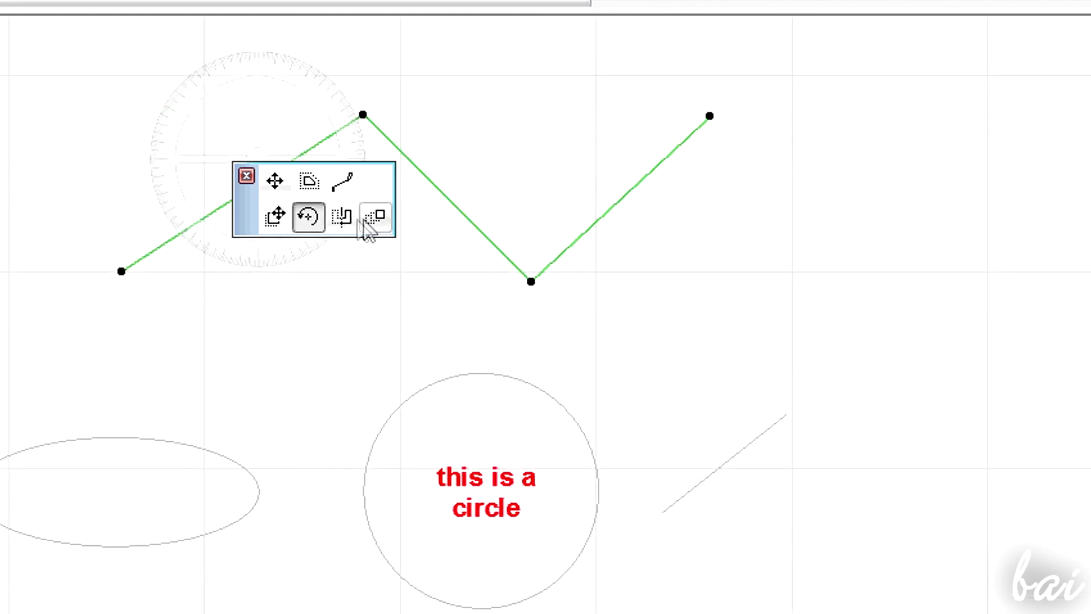
# Step: Mirror the zigzag polyline across an axis on its last stretch
pyautogui.click(343, 217)
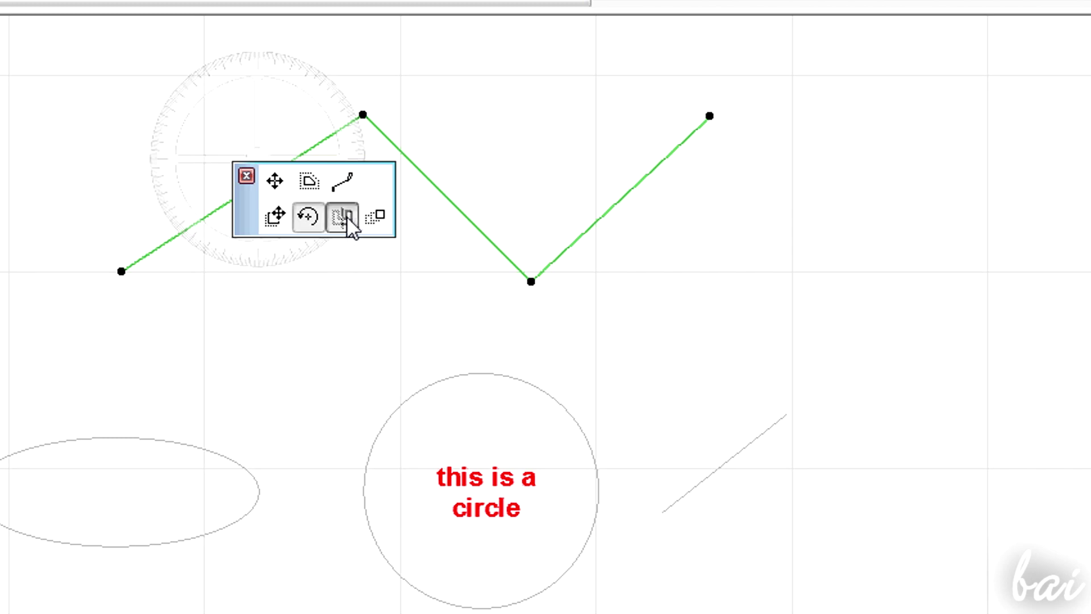
pyautogui.click(654, 174)
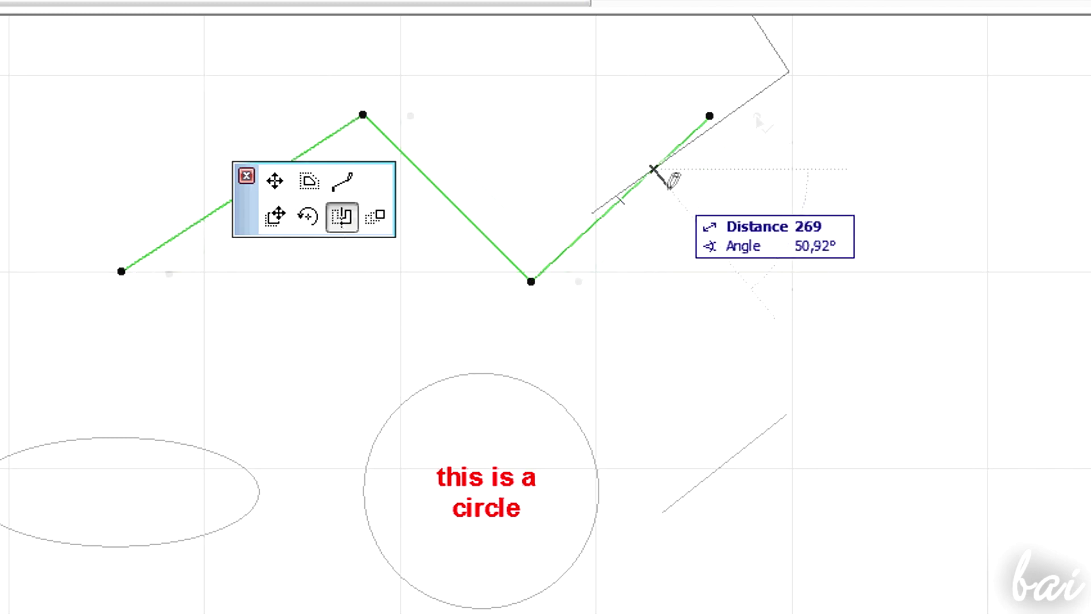
pyautogui.click(654, 171)
# Step: Set up three copies of the polyline with Multiply, placed from its end
pyautogui.click(378, 214)
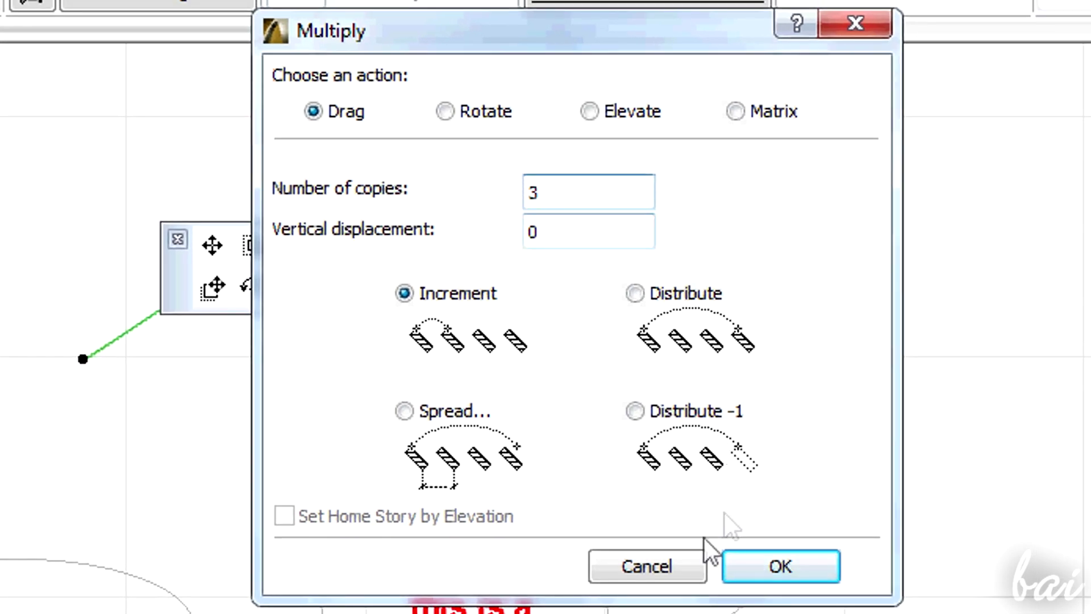
pyautogui.click(750, 567)
pyautogui.click(751, 113)
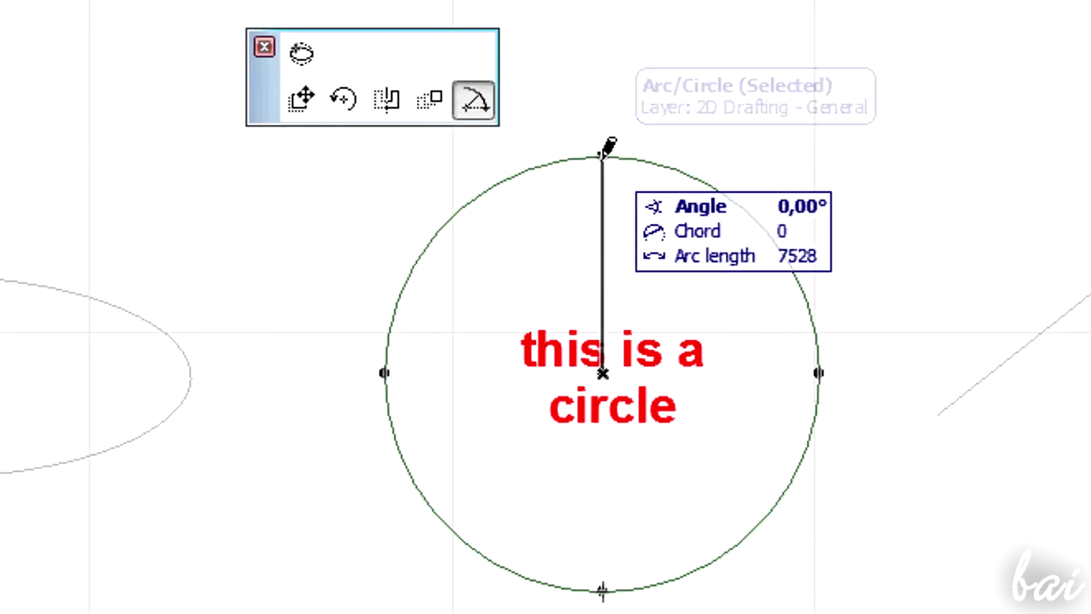
# Step: Angular-stretch the labelled circle from its top node, leaving a narrow top-right gap
pyautogui.click(475, 102)
pyautogui.click(602, 156)
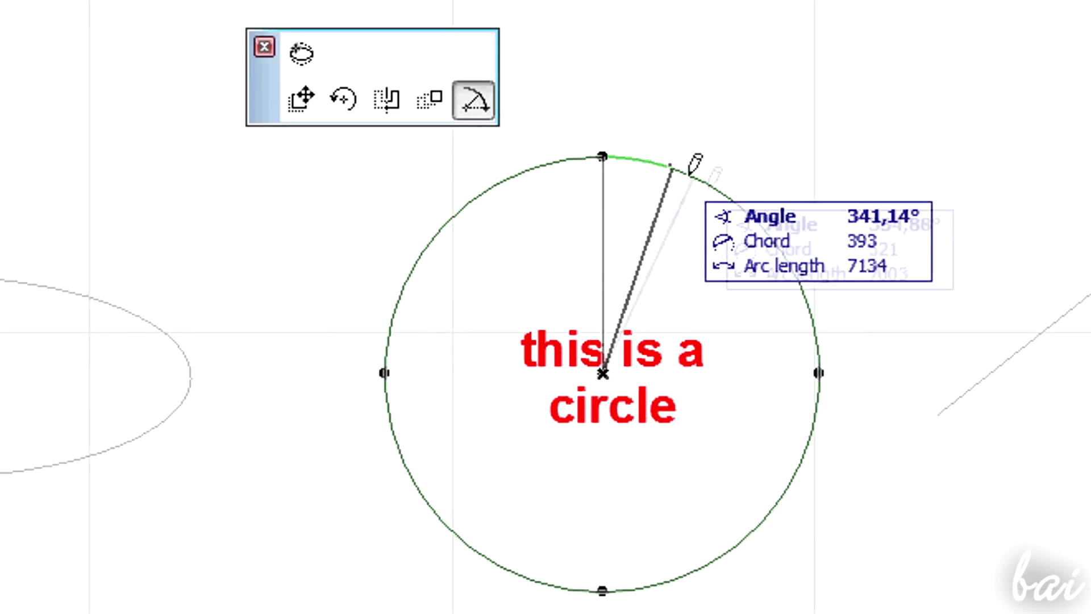
pyautogui.click(773, 245)
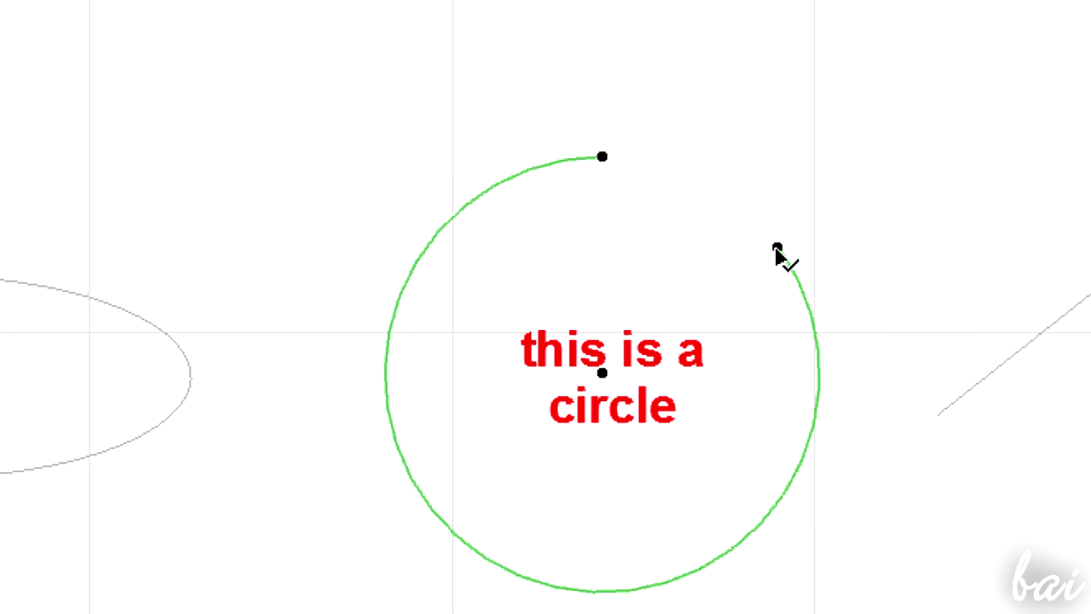
pyautogui.click(777, 248)
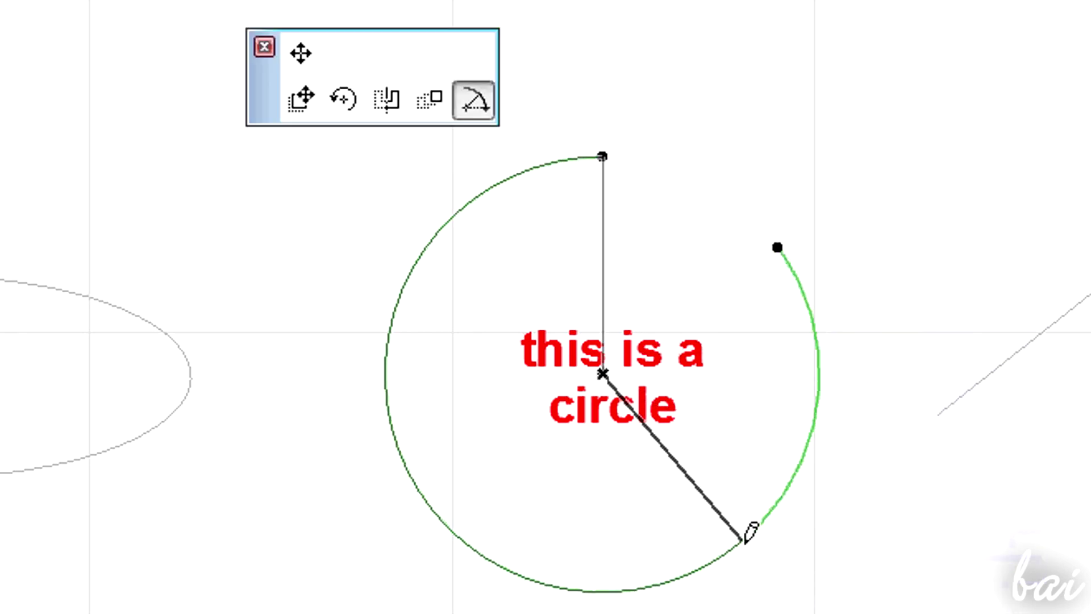
pyautogui.click(742, 540)
pyautogui.click(742, 541)
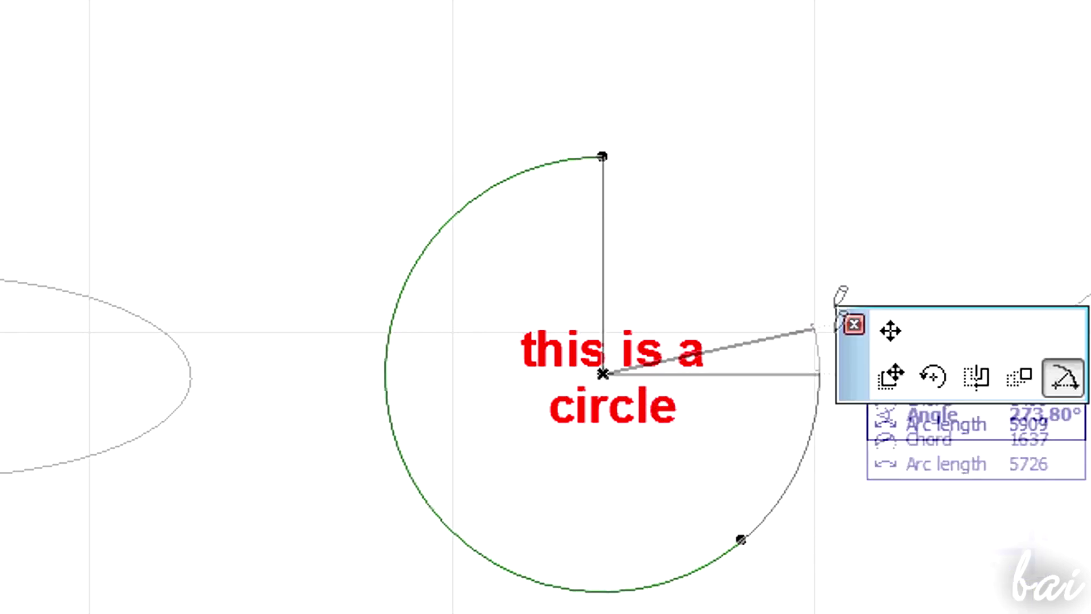
pyautogui.click(750, 118)
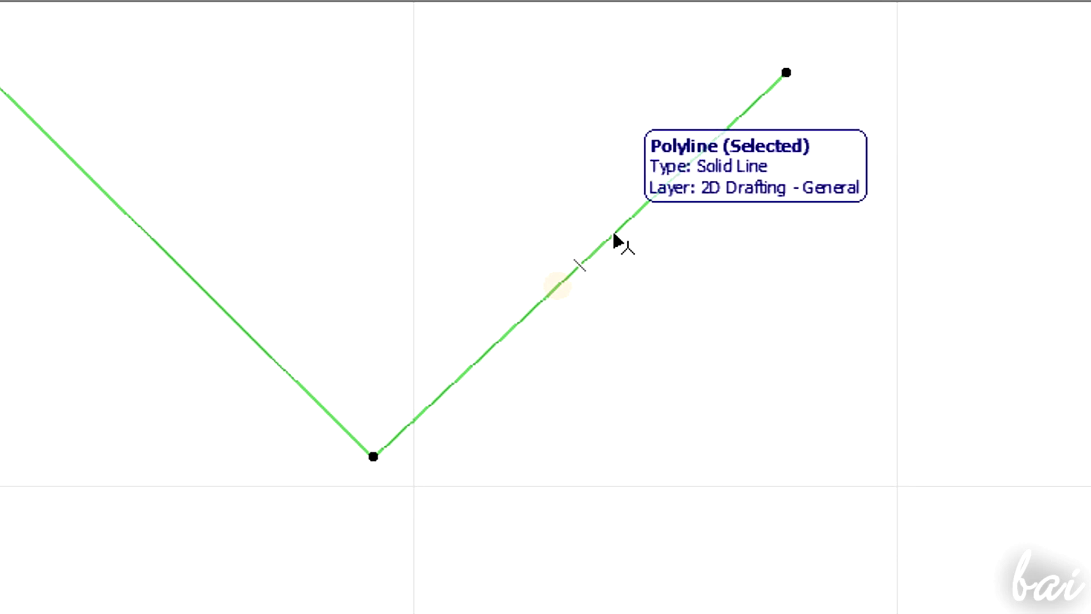
pyautogui.click(616, 240)
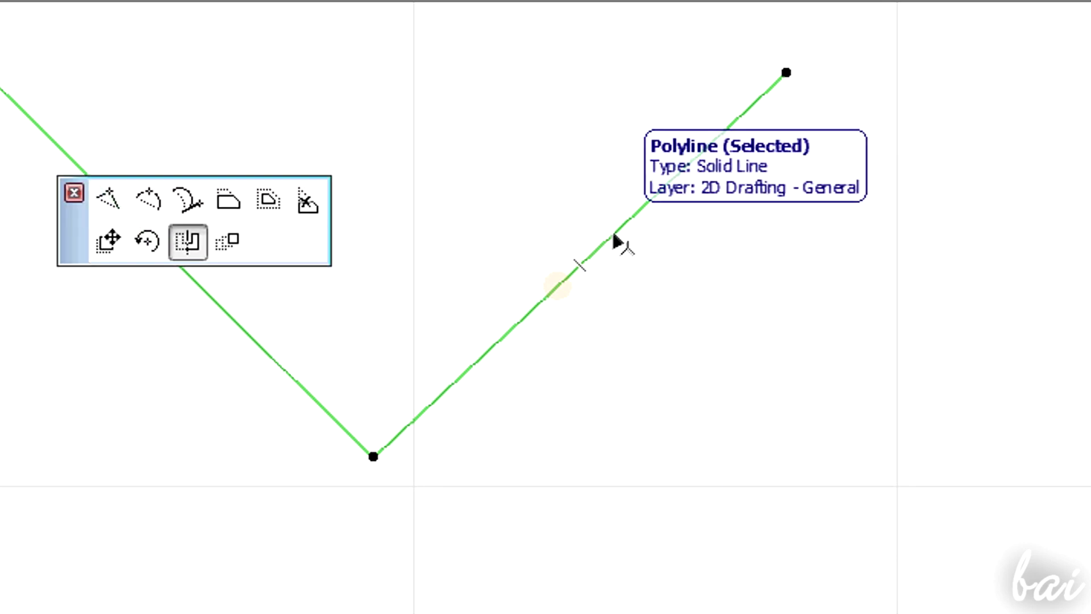
# Step: Add a new corner node below the V-shaped polyline's right edge
pyautogui.click(107, 205)
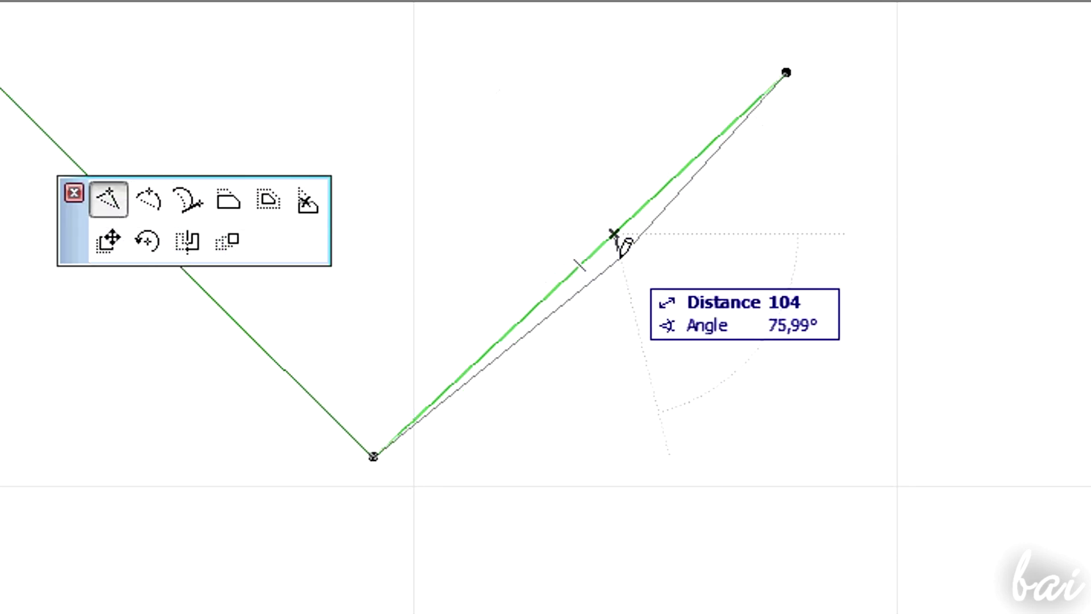
pyautogui.click(768, 336)
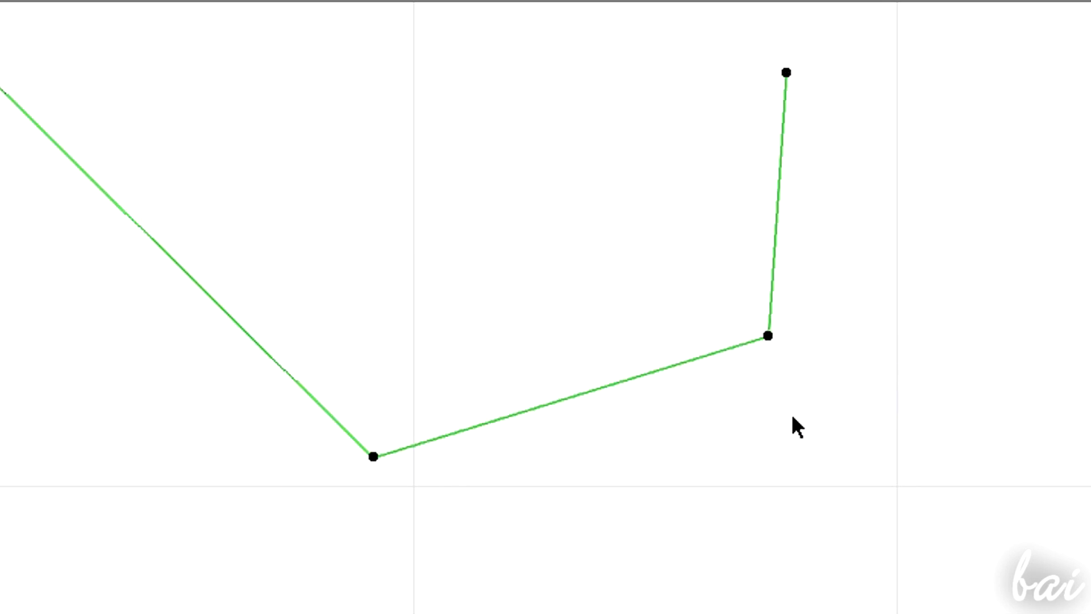
# Step: Bend the polyline's right edge into a downward-bulging arc
pyautogui.click(159, 208)
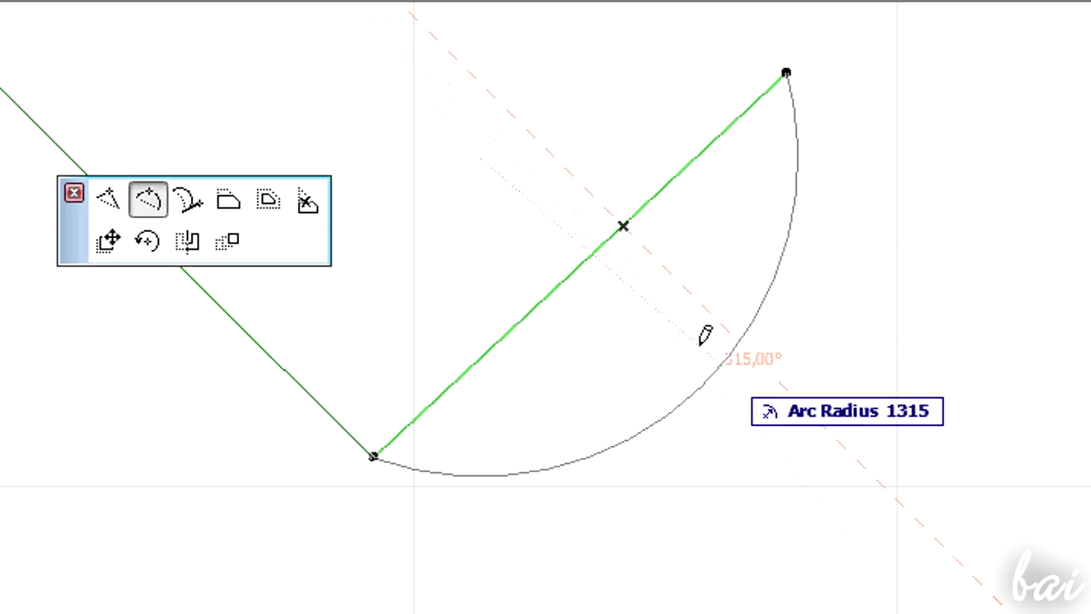
pyautogui.click(703, 293)
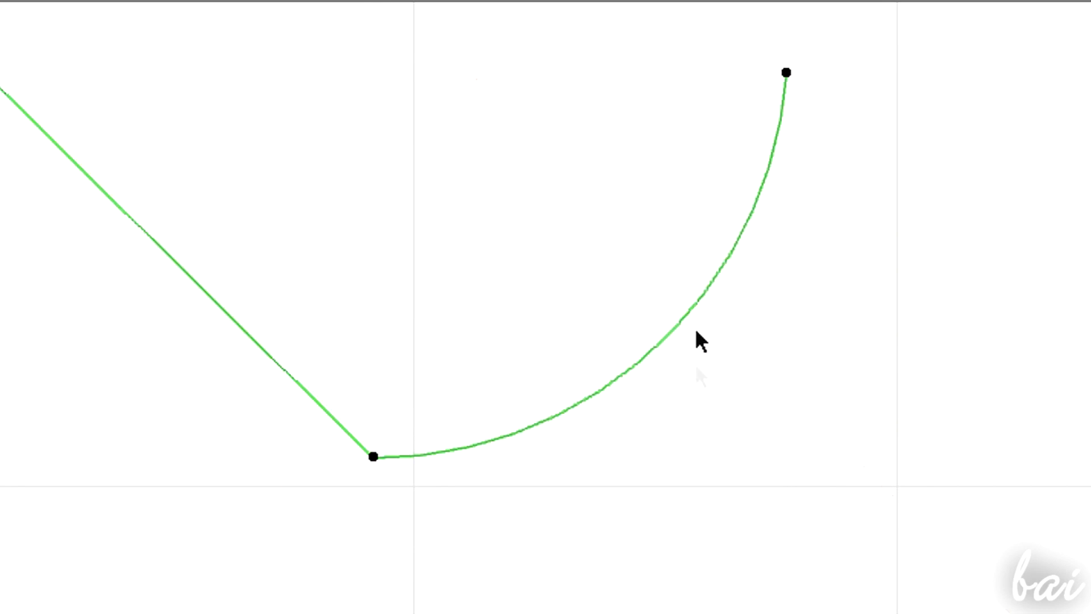
pyautogui.click(673, 333)
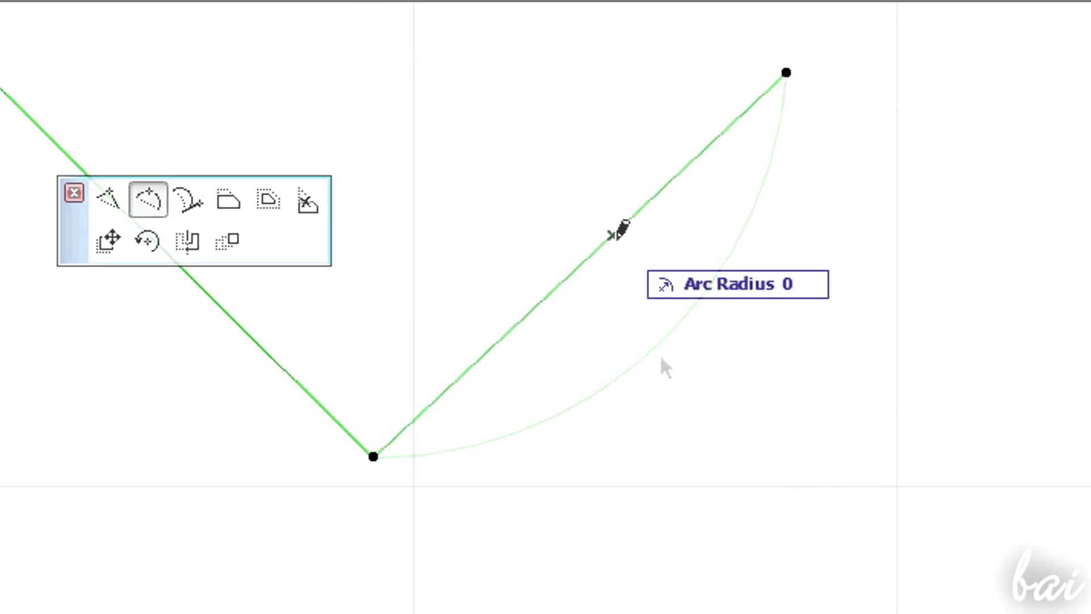
pyautogui.click(188, 202)
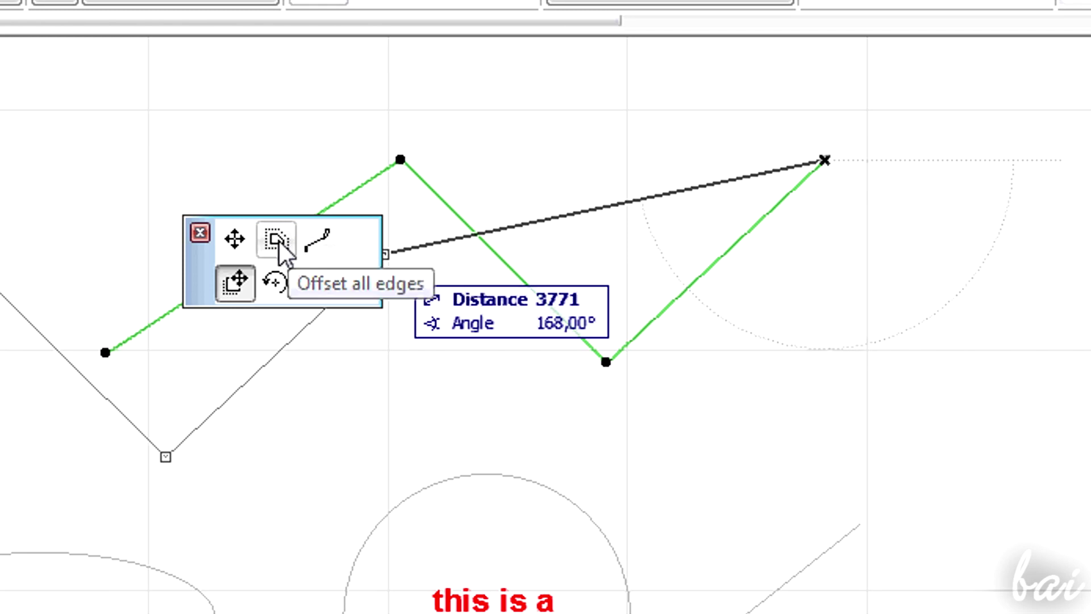
# Step: Offset all edges of the zigzag, try a radial stretch on the circle, then select everything
pyautogui.click(279, 243)
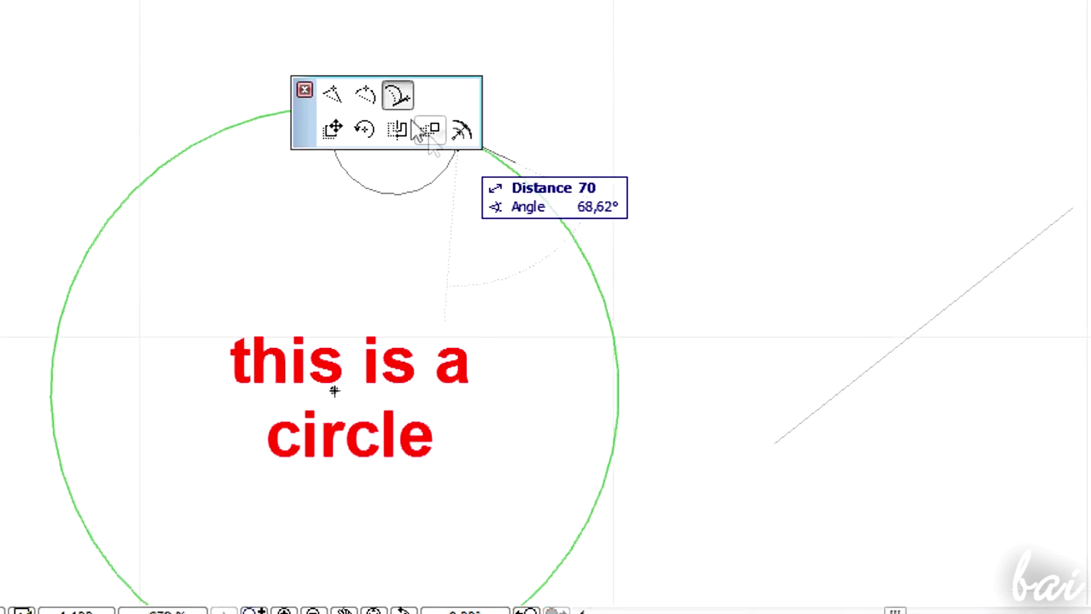
pyautogui.click(461, 131)
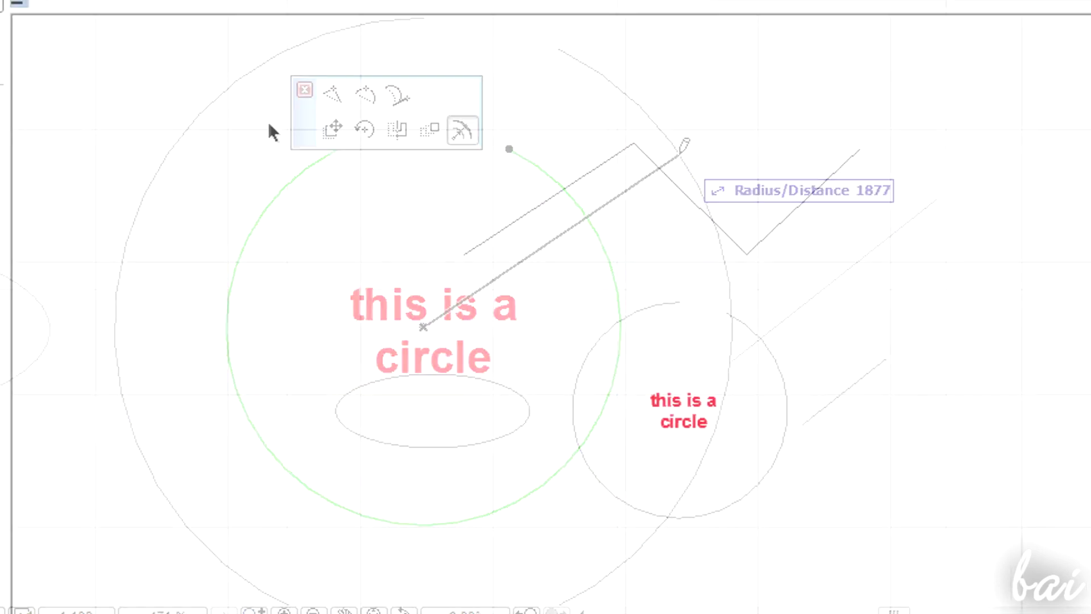
pyautogui.moveTo(268, 122); pyautogui.dragTo(948, 528)
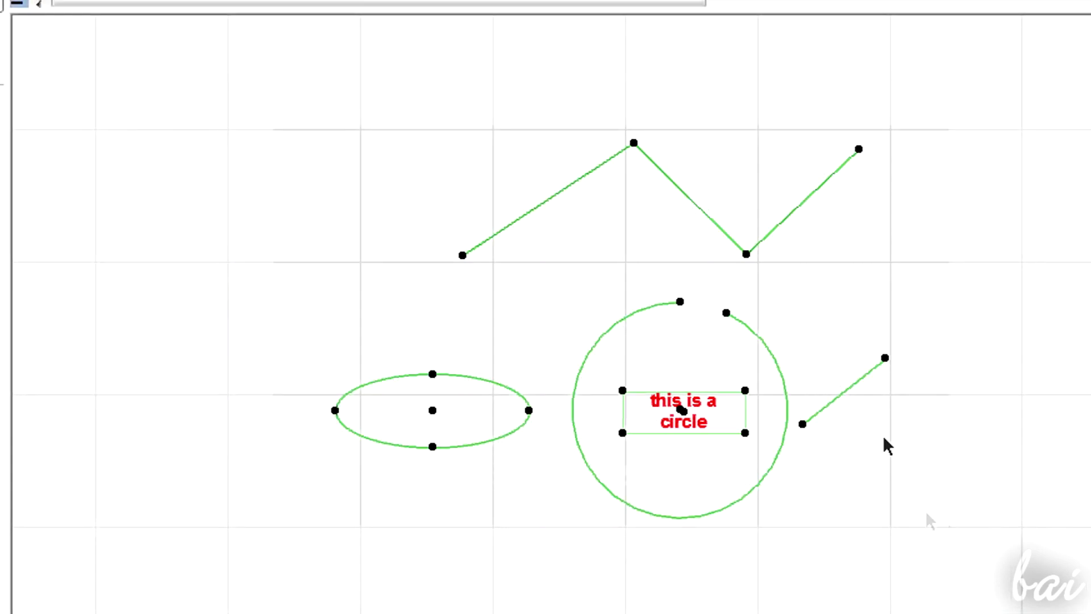
# Step: Drag a copy of all selected shapes slightly left from the polyline's endpoint
pyautogui.click(860, 152)
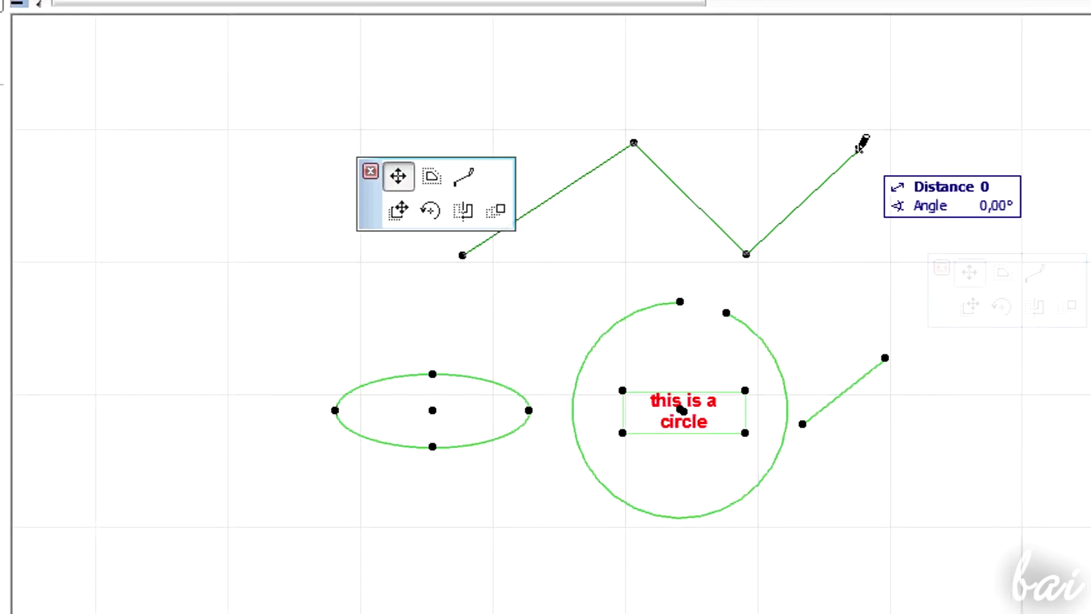
pyautogui.click(401, 209)
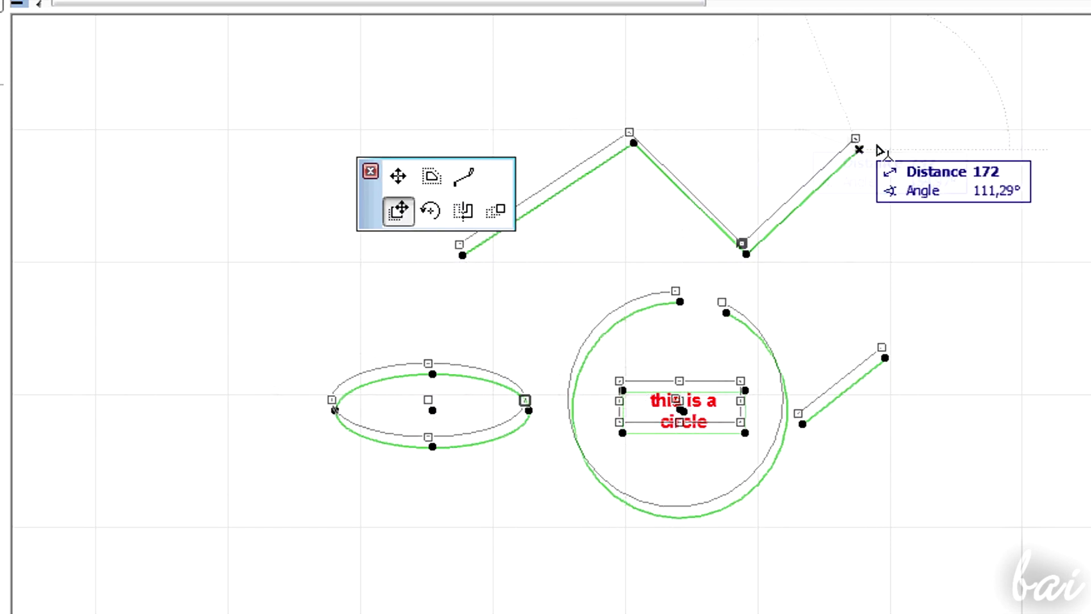
pyautogui.click(815, 147)
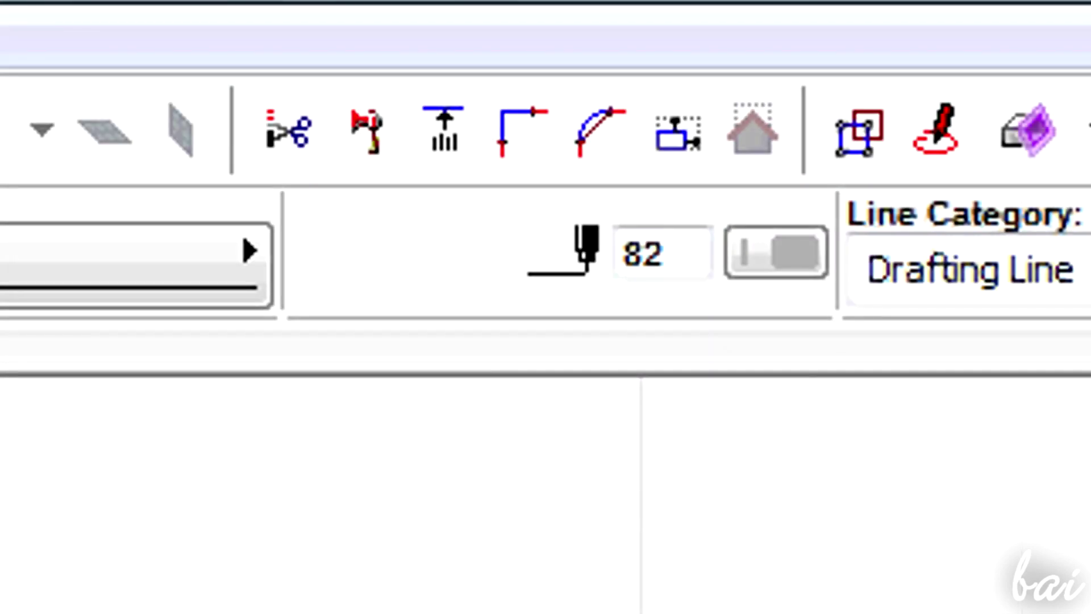
pyautogui.click(600, 129)
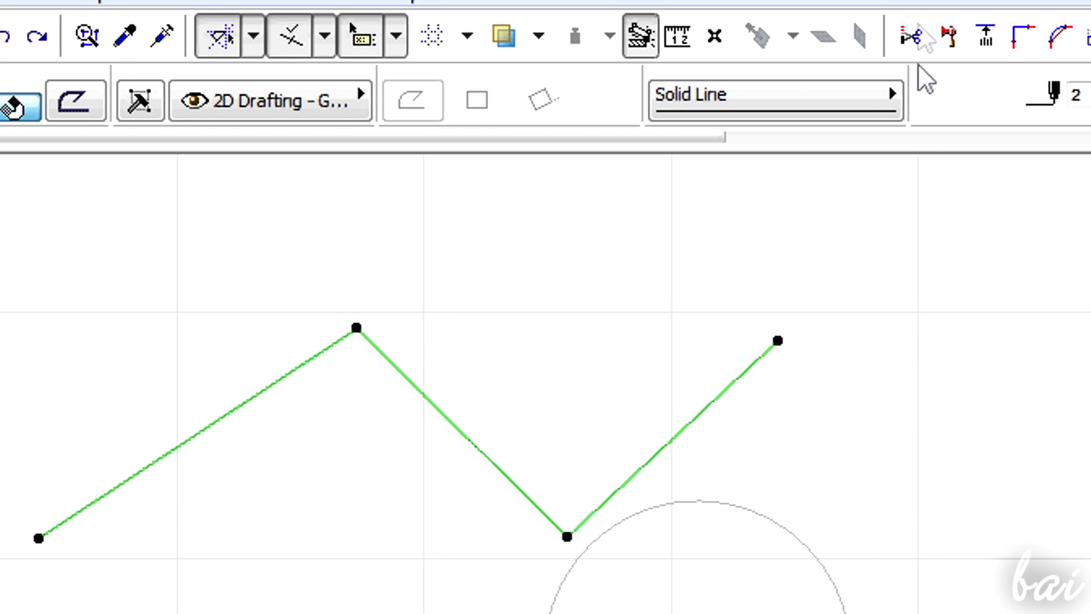
pyautogui.click(911, 35)
pyautogui.click(690, 434)
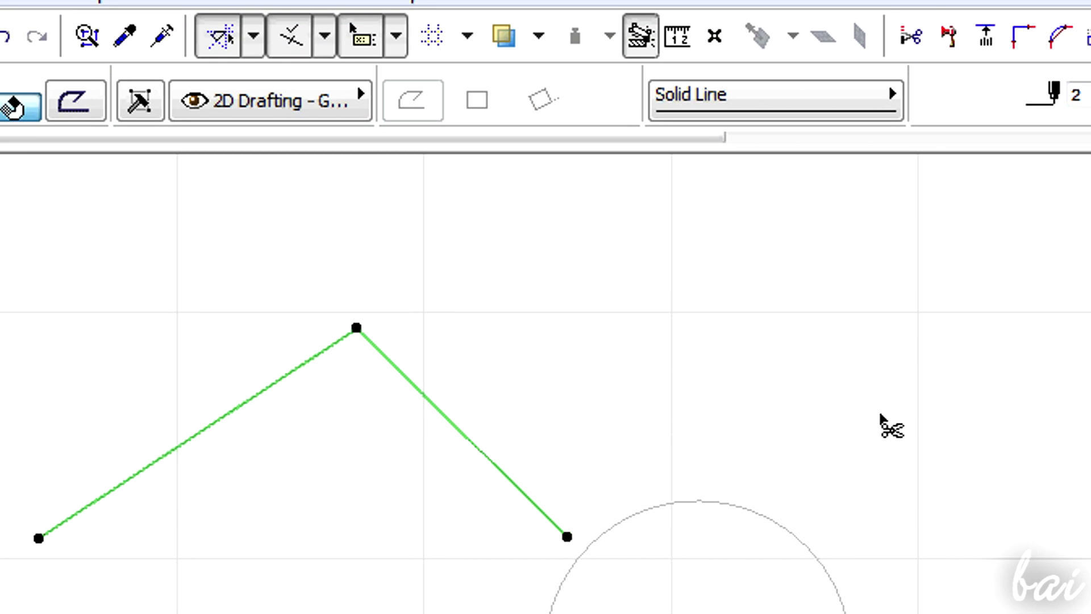
pyautogui.hotkey('ctrl', 'z')
pyautogui.click(855, 301)
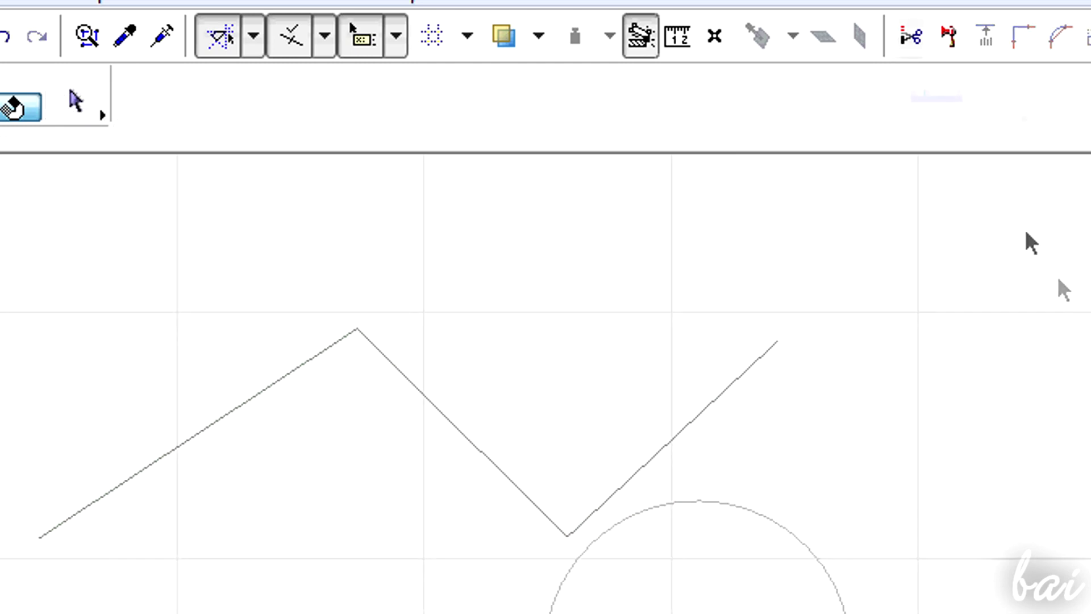
pyautogui.click(912, 36)
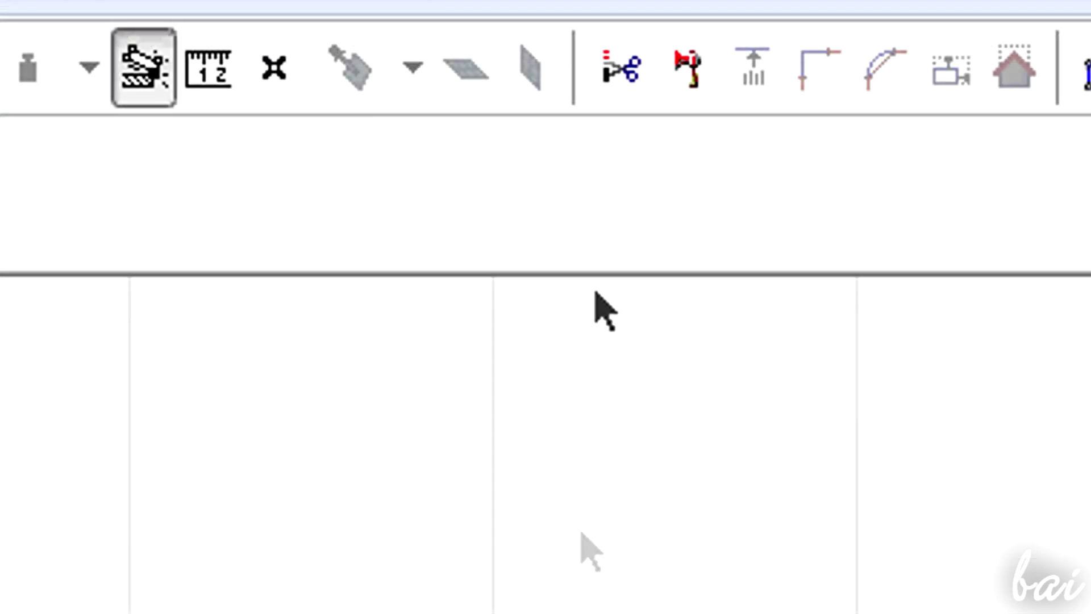
# Step: Start a Split and pick the left, upper-right and lower circles
pyautogui.click(691, 86)
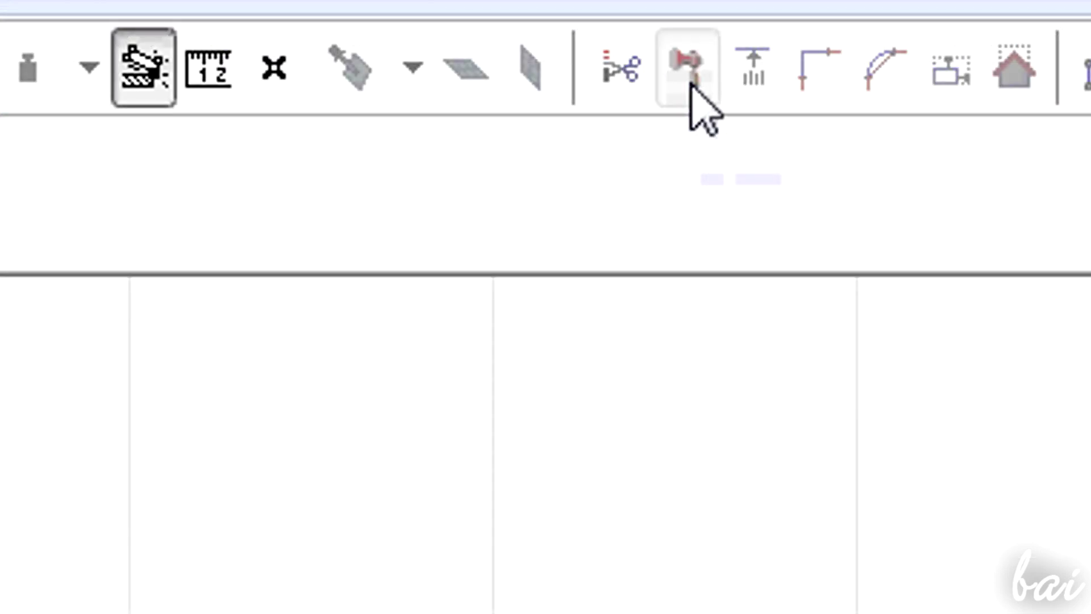
pyautogui.click(309, 158)
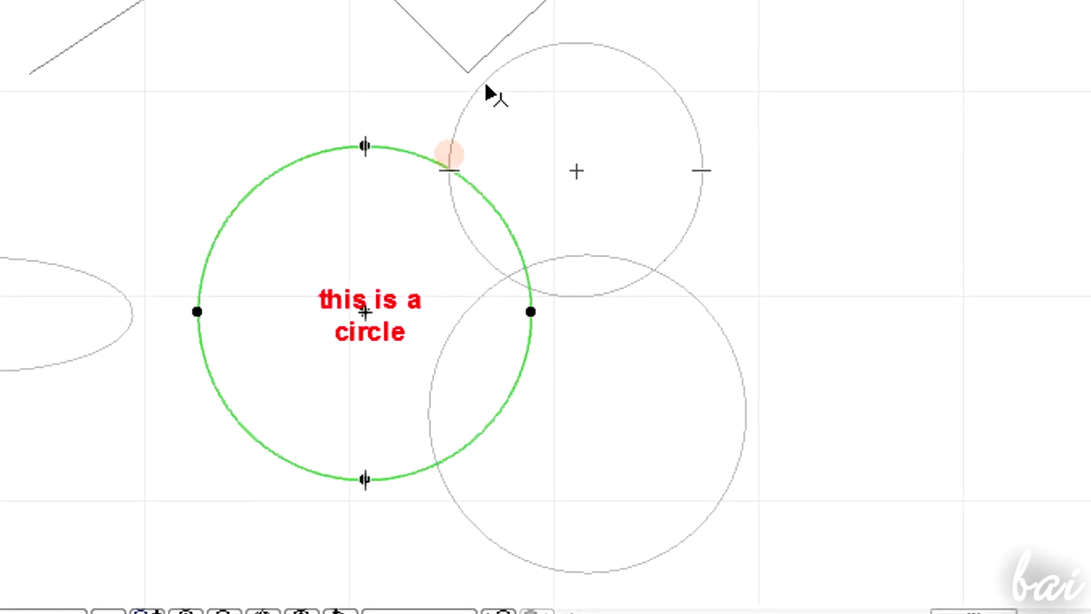
pyautogui.keyDown('shift'); pyautogui.click(487, 93); pyautogui.keyUp('shift')
pyautogui.keyDown('shift'); pyautogui.click(721, 327); pyautogui.keyUp('shift')
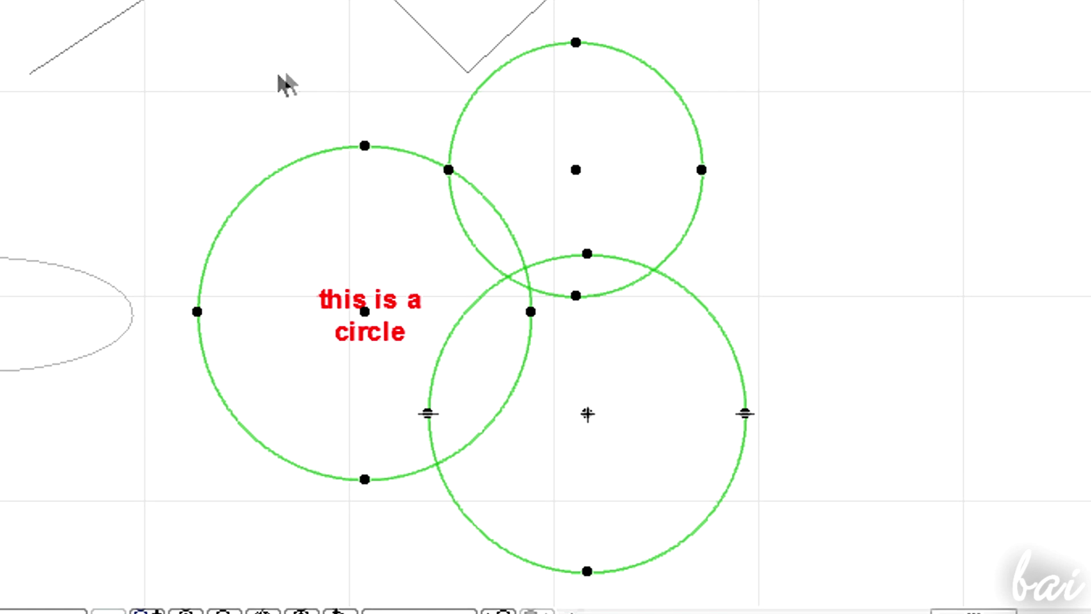
# Step: Cut the circles along a diagonal line and move the upper arcs up and right
pyautogui.hotkey('ctrl', 'd')
pyautogui.click(153, 141)
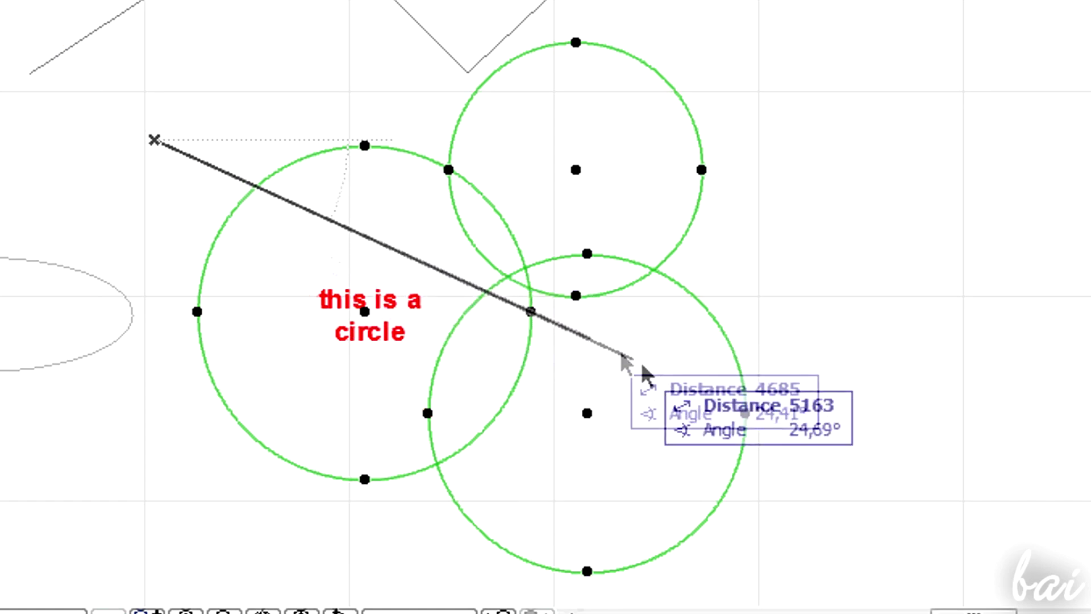
pyautogui.click(847, 467)
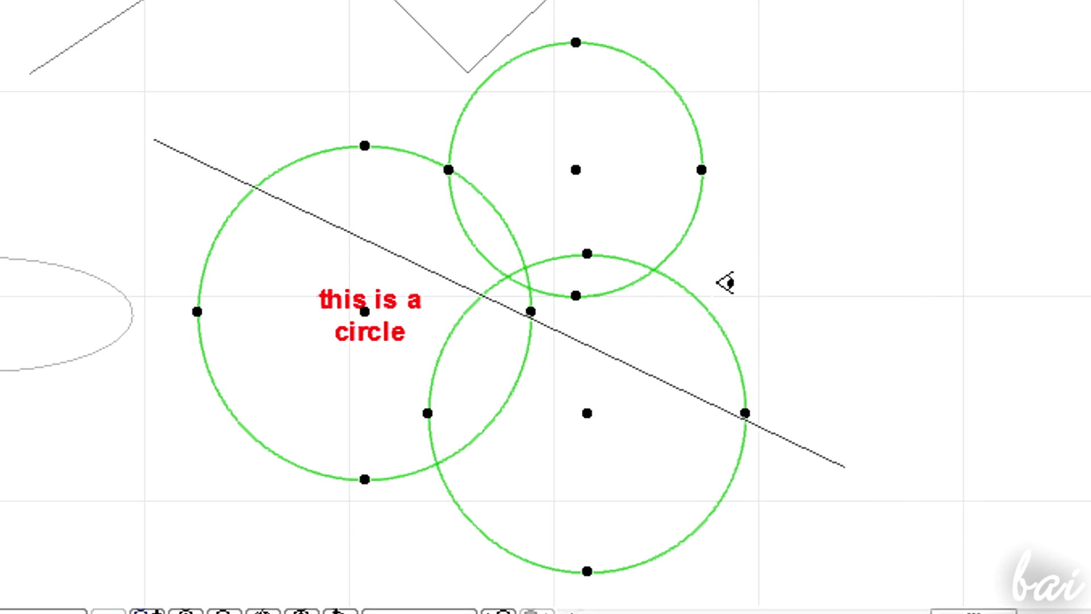
pyautogui.press('Delete')
pyautogui.scroll(-1, 741, 285)
pyautogui.scroll(-1, 436, 175)
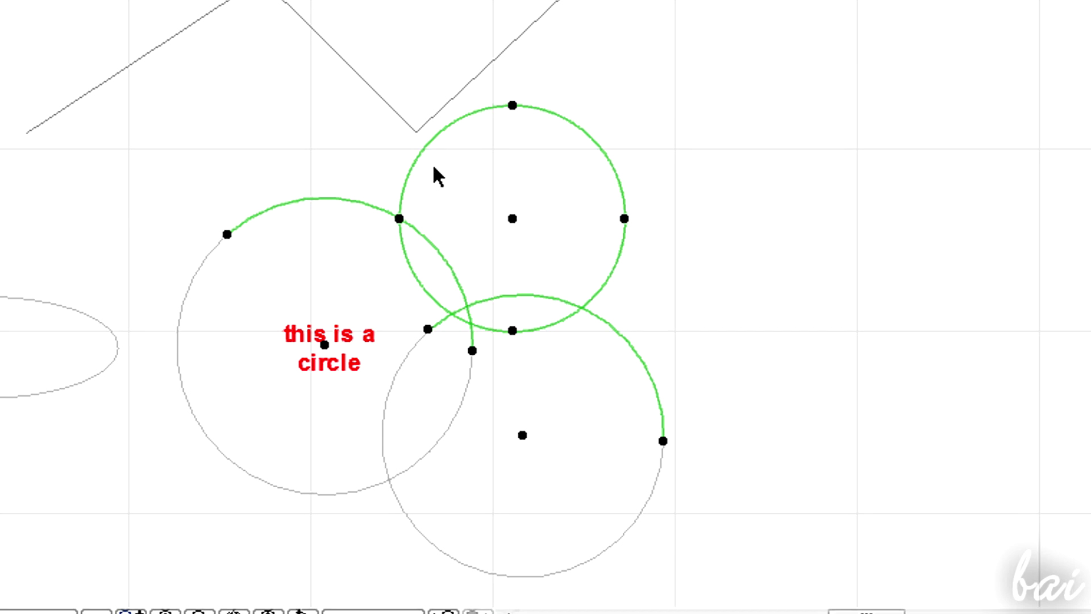
pyautogui.click(512, 219)
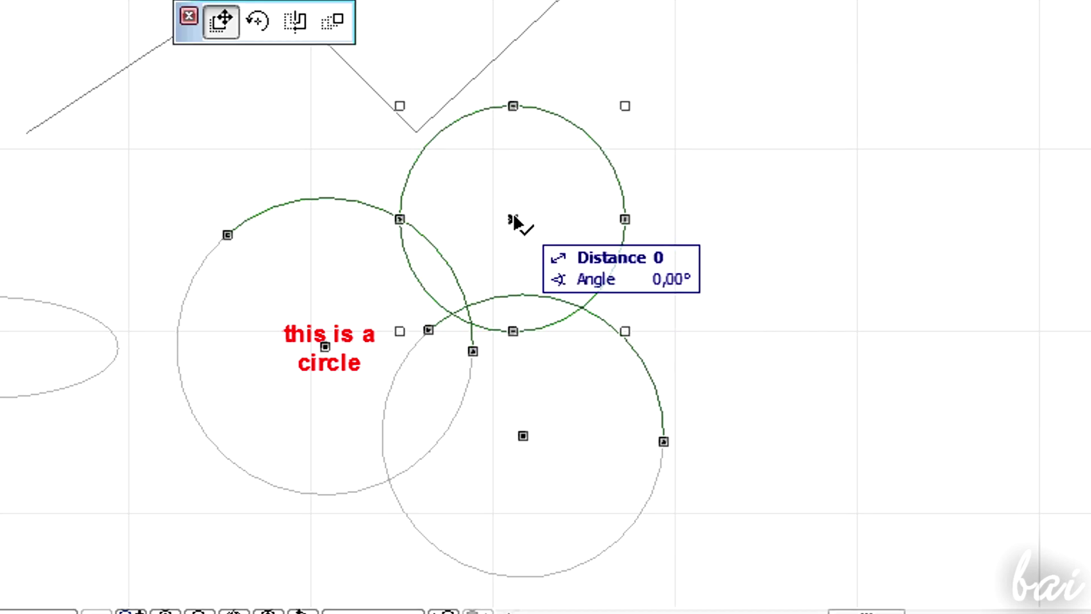
pyautogui.click(748, 142)
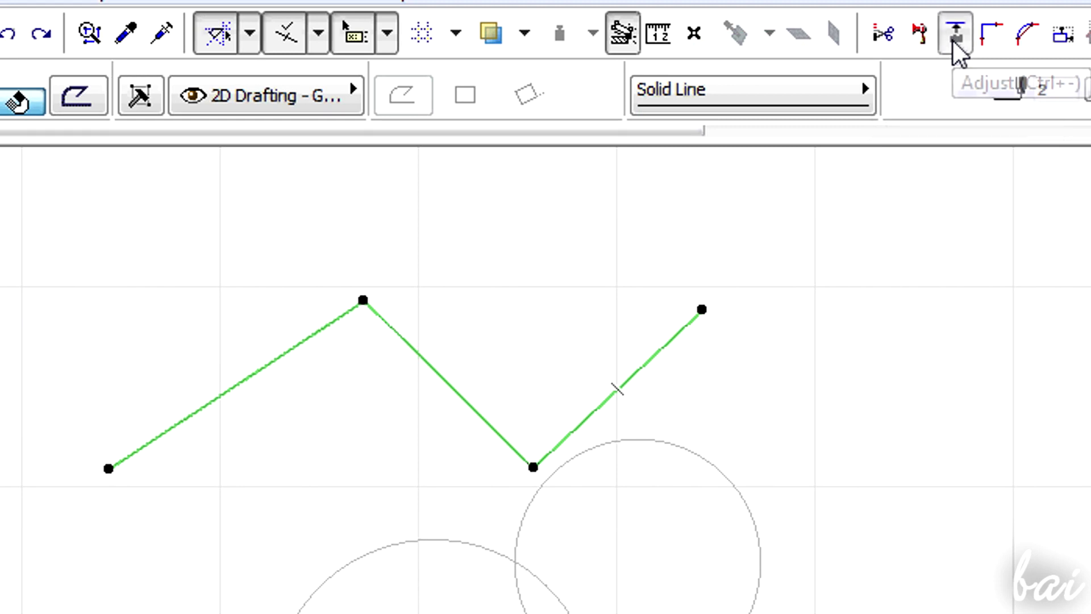
# Step: Apply Adjust to the zigzag polyline's right endpoint
pyautogui.click(953, 42)
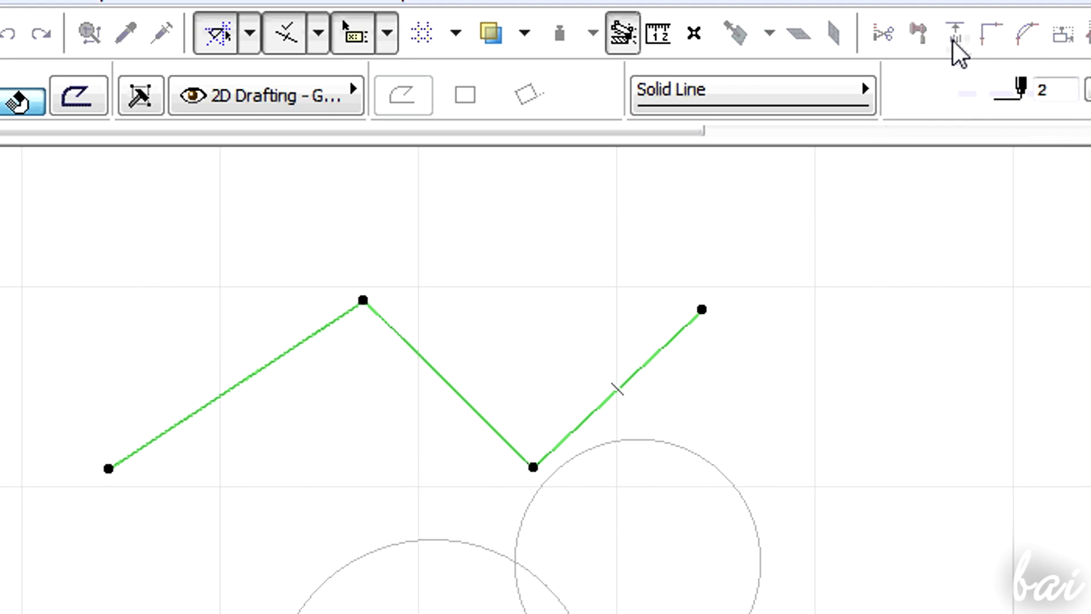
pyautogui.click(703, 310)
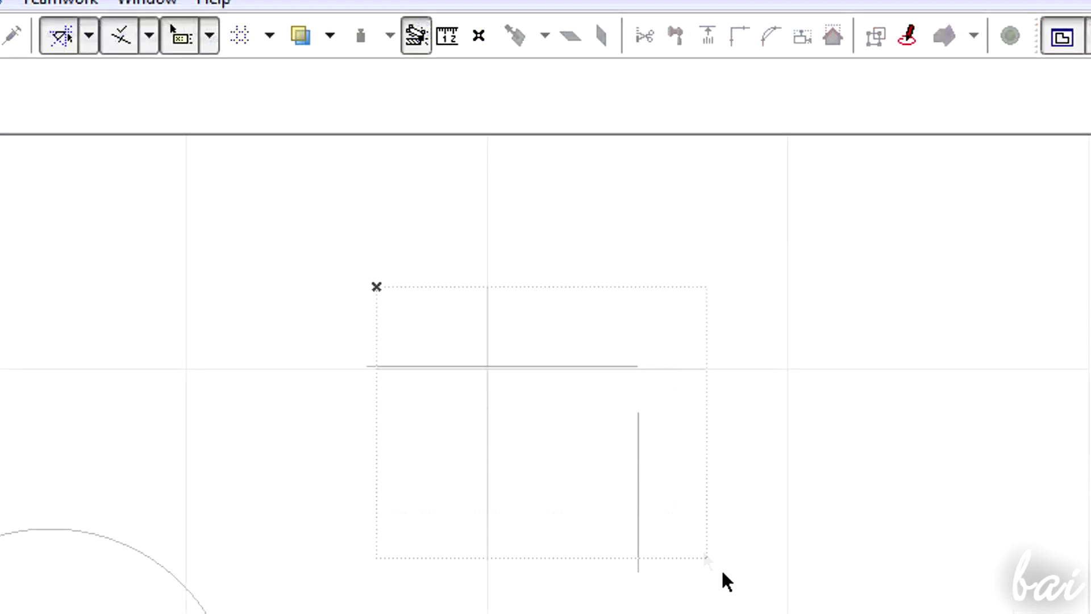
# Step: Join the horizontal and vertical lines at a corner using Intersect
pyautogui.click(707, 559)
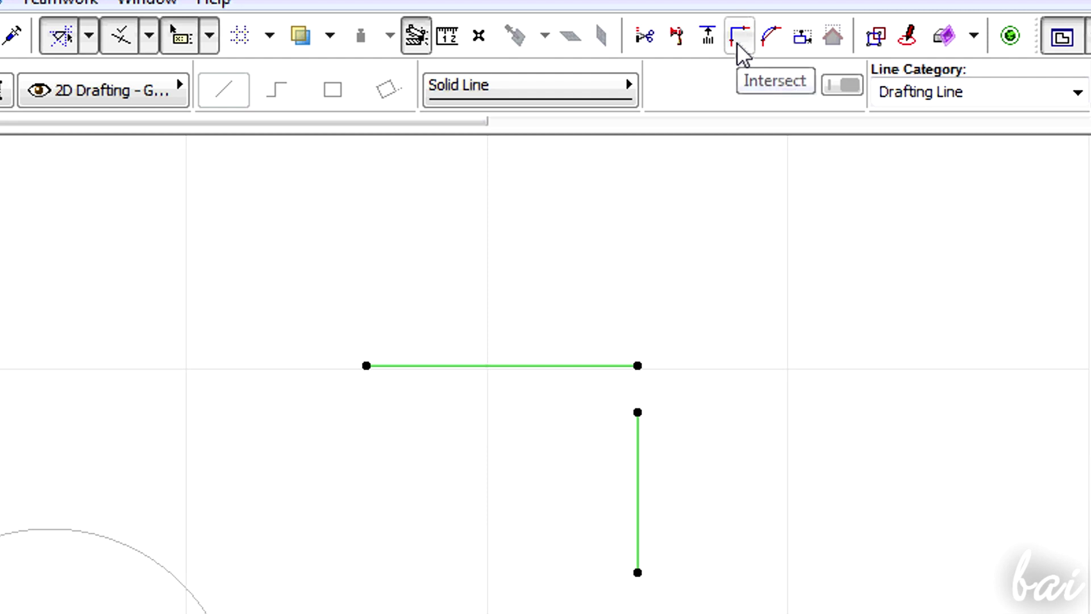
pyautogui.click(737, 43)
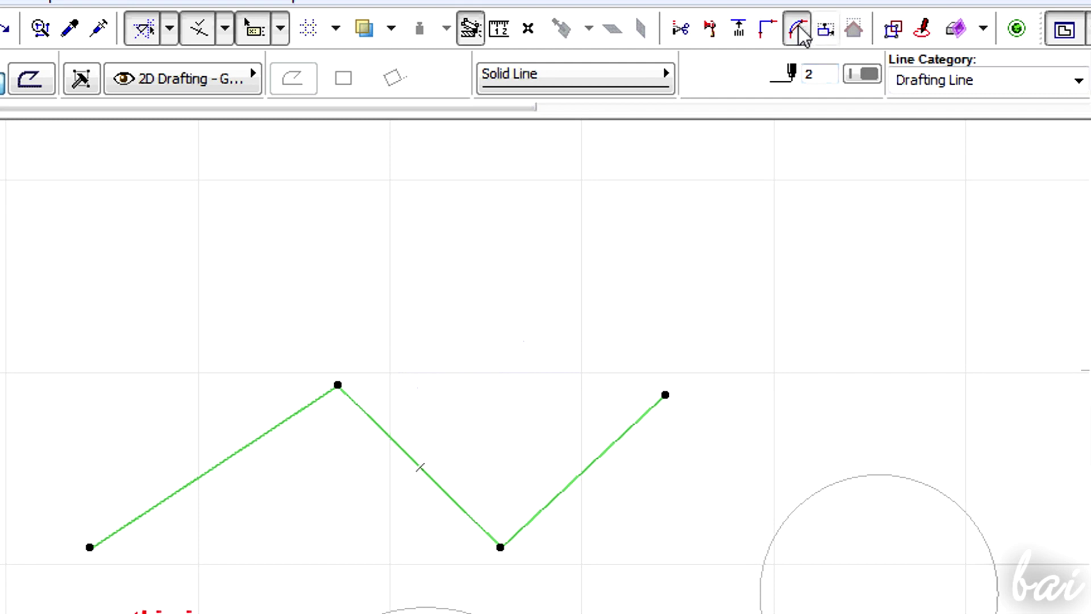
pyautogui.click(798, 31)
# Step: Undo the trial chamfer and fillet the zigzag polyline's corners with radius 500
pyautogui.moveTo(242, 208); pyautogui.dragTo(697, 192)
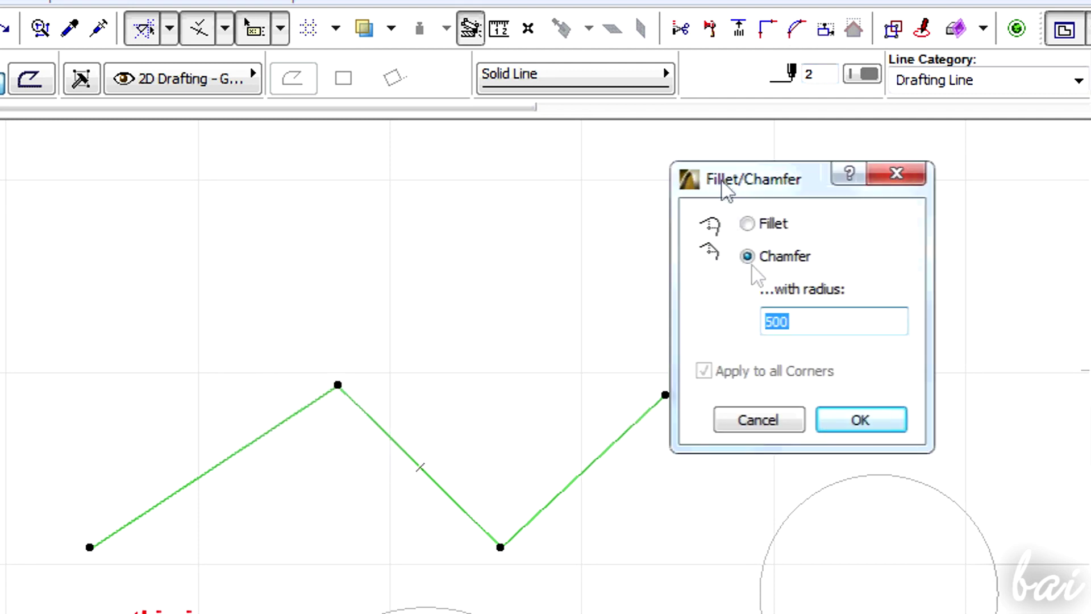
pyautogui.click(869, 420)
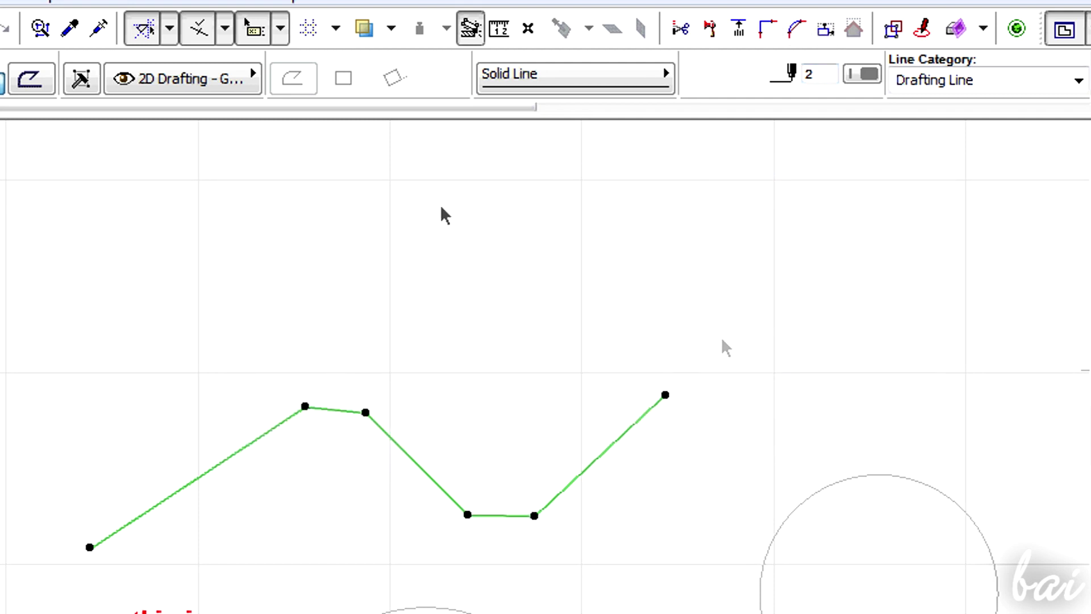
pyautogui.hotkey('ctrl', 'z')
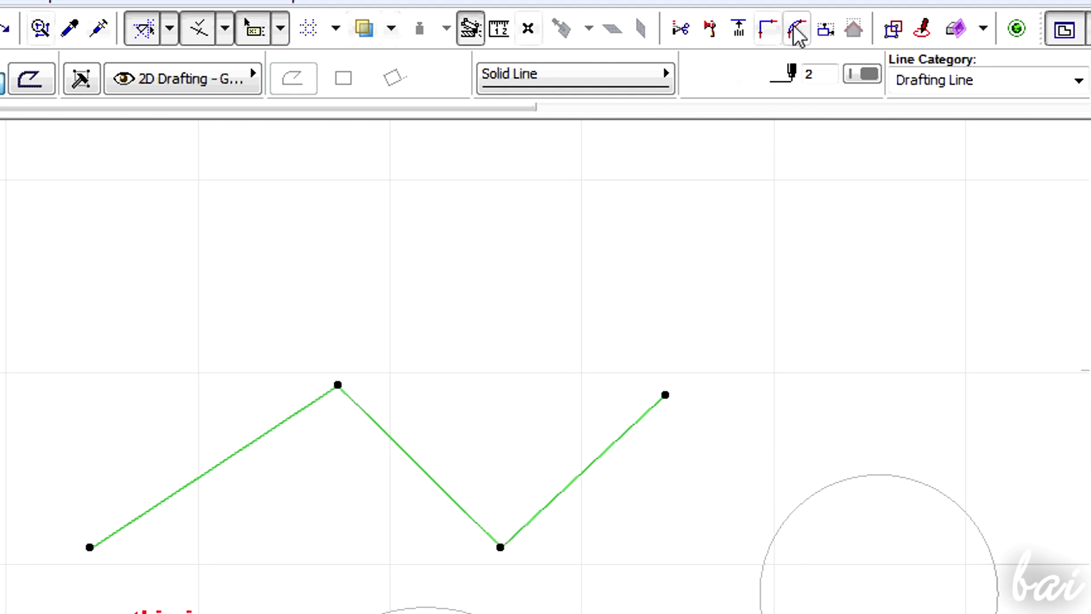
pyautogui.click(796, 31)
pyautogui.click(748, 224)
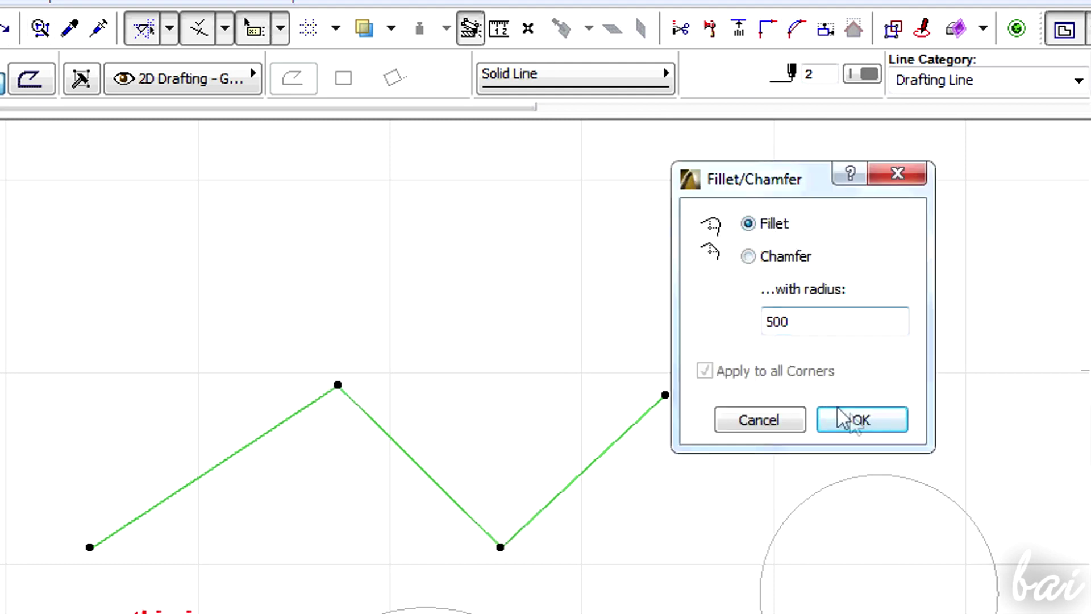
pyautogui.click(848, 420)
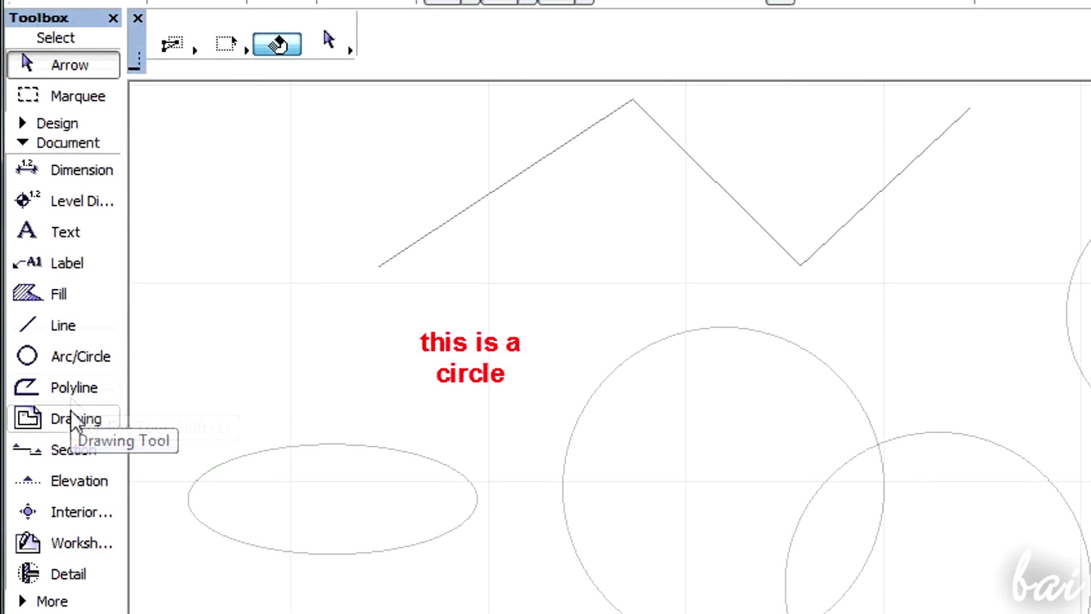
# Step: Fill the circle regions with Fieldstone 01, trying a blue then a yellow background
pyautogui.click(72, 295)
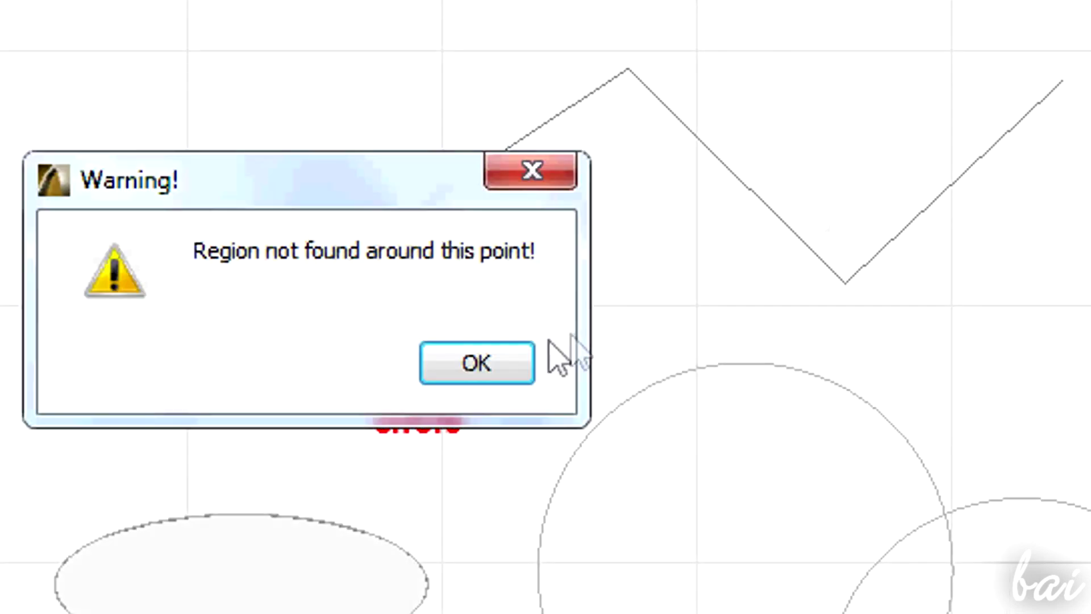
pyautogui.click(495, 365)
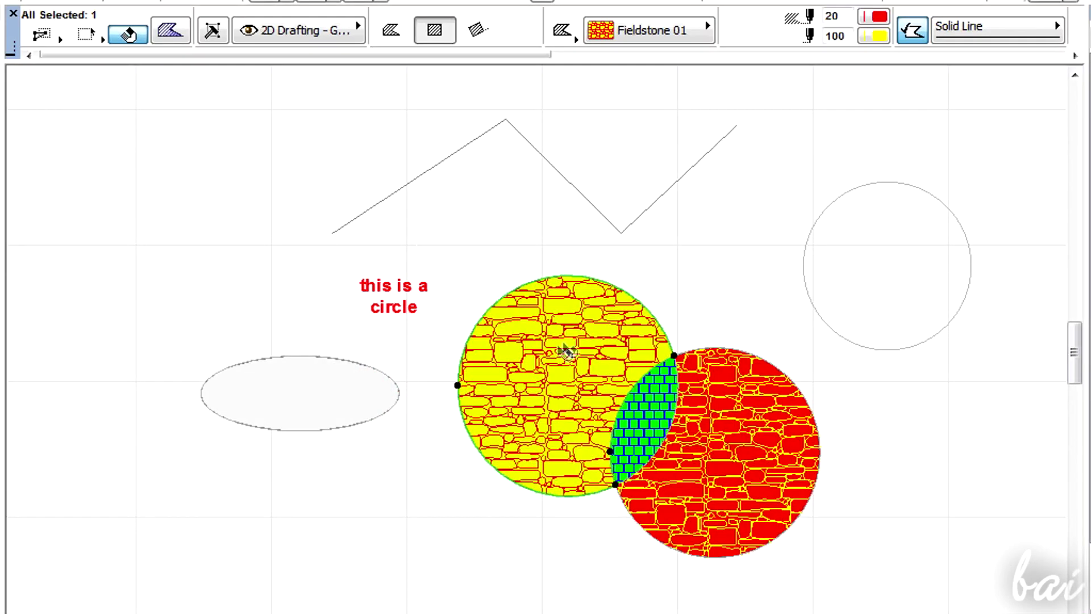
pyautogui.click(884, 49)
pyautogui.click(608, 98)
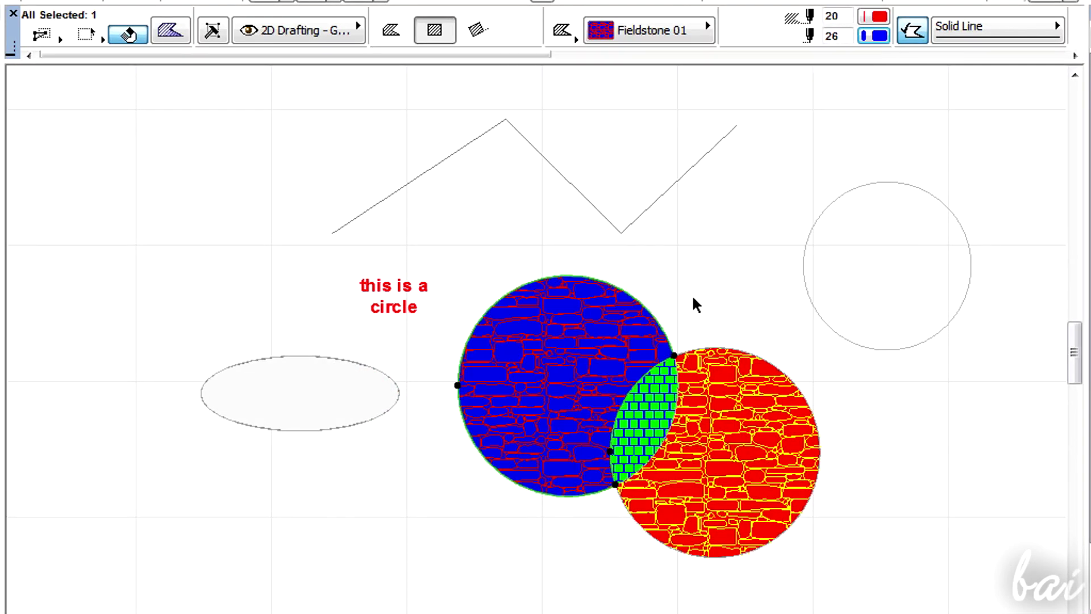
pyautogui.click(871, 45)
pyautogui.click(855, 168)
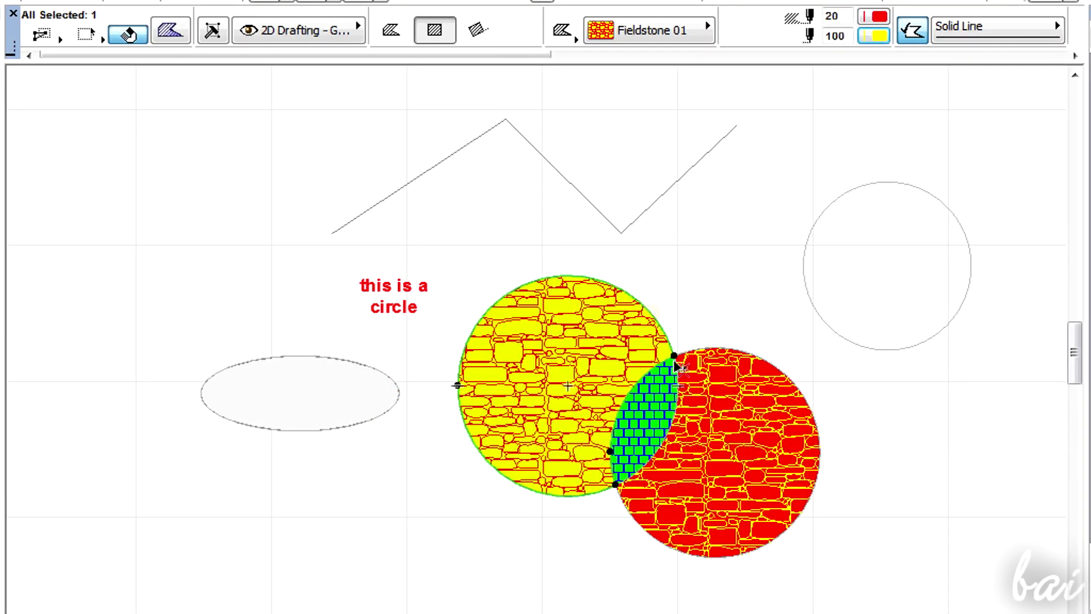
# Step: Try a zigzag outline on the filled circle, then undo it
pyautogui.click(998, 30)
pyautogui.click(1005, 128)
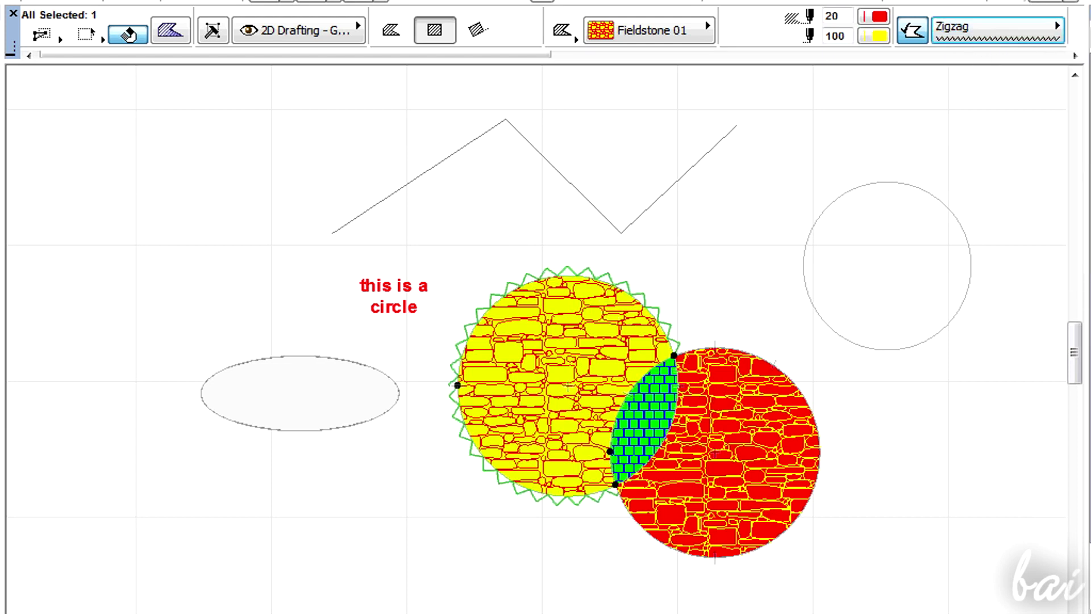
pyautogui.press('Escape')
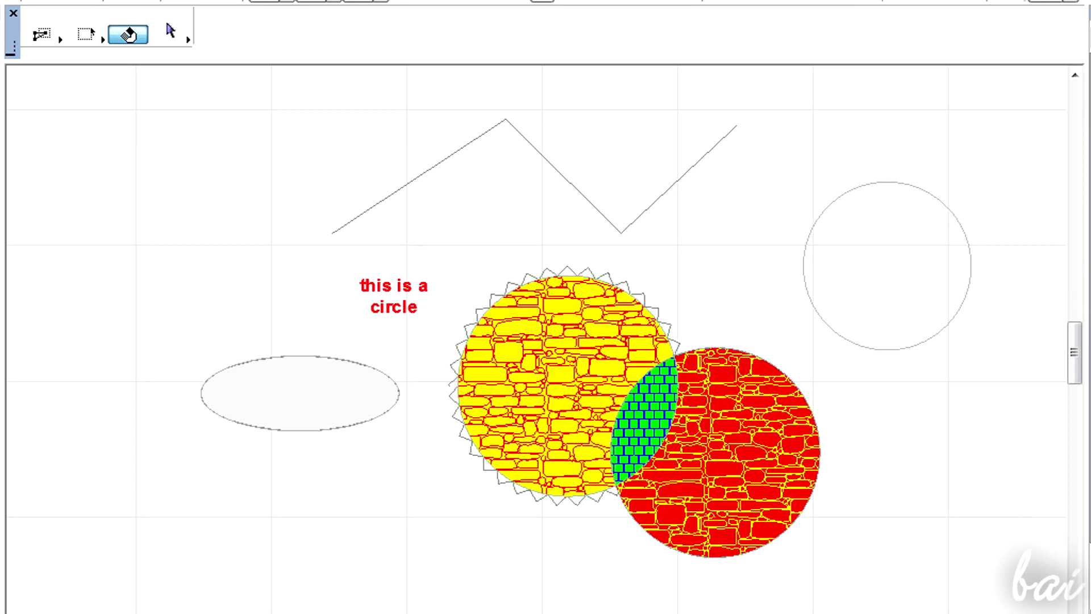
pyautogui.hotkey('ctrl', 'z')
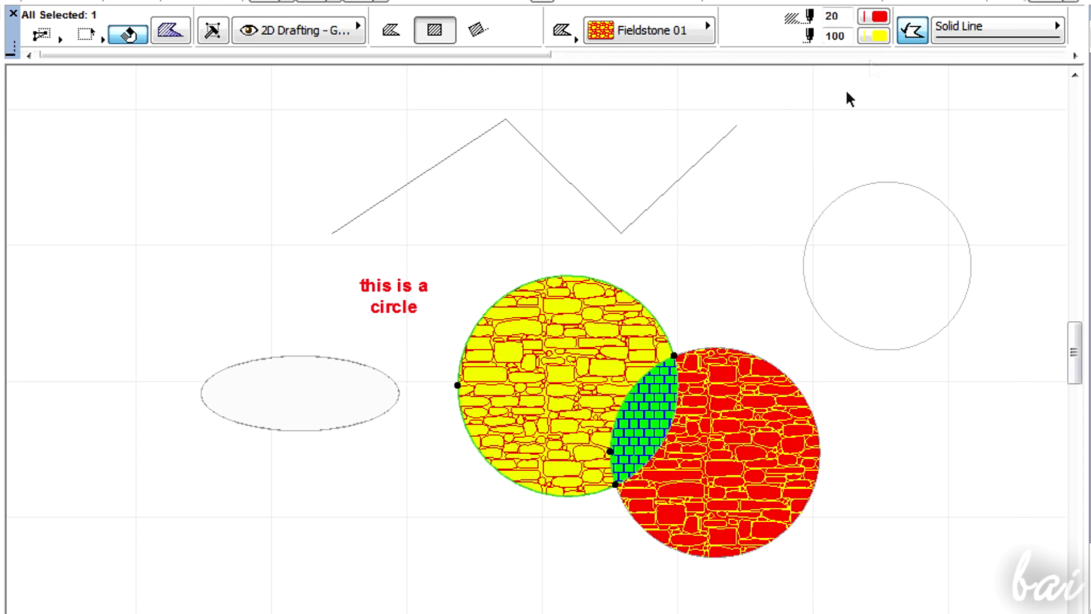
pyautogui.click(875, 36)
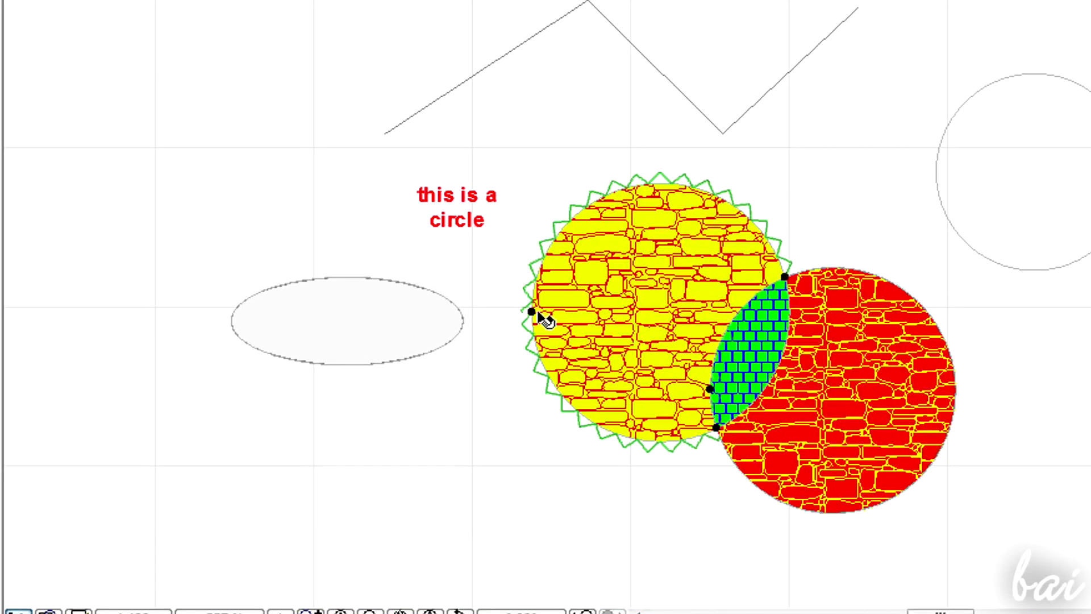
# Step: Drag the yellow fieldstone circle down and to the left
pyautogui.click(535, 316)
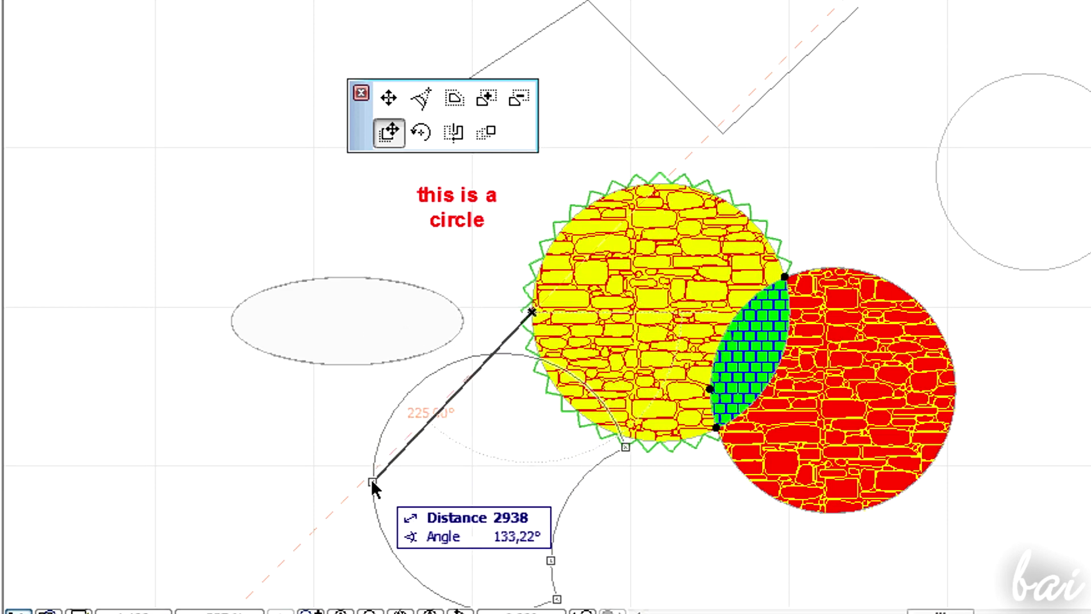
pyautogui.click(380, 465)
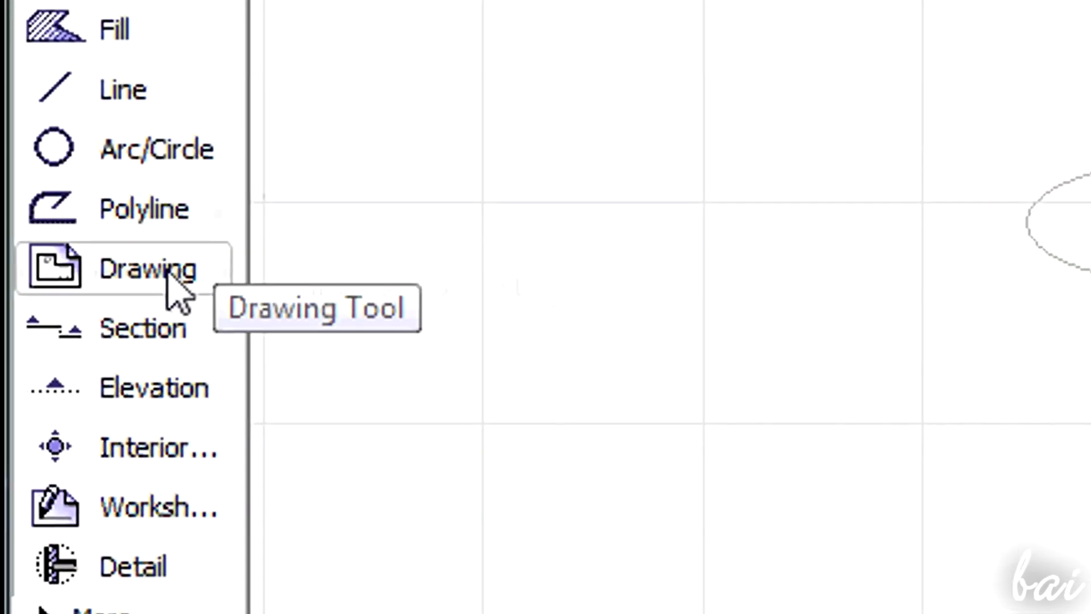
# Step: Place the imagebot.jpg grape picture on the plan with the Drawing tool
pyautogui.click(178, 293)
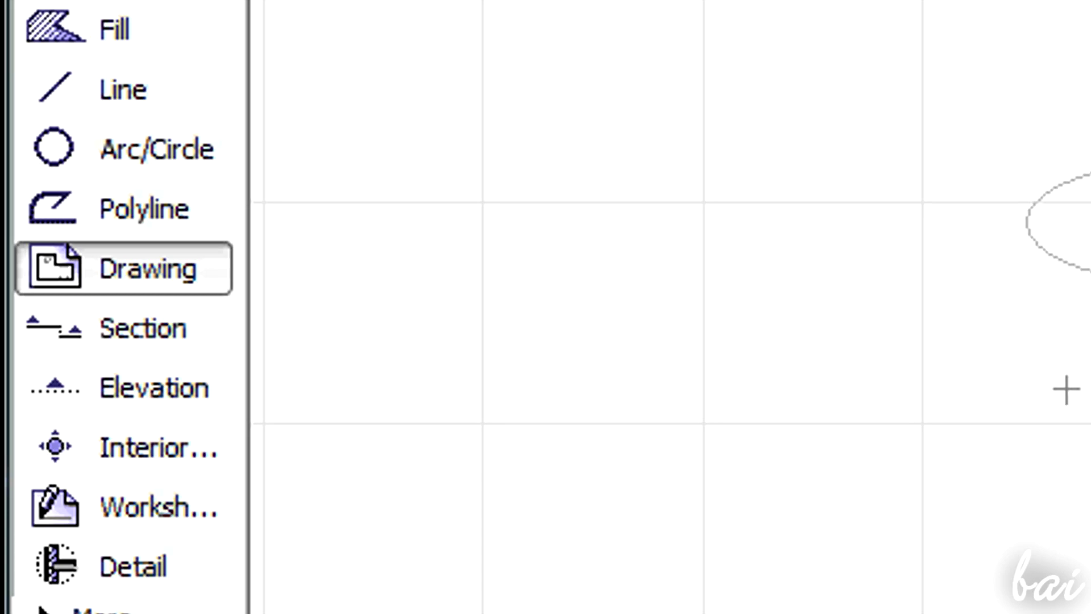
pyautogui.click(951, 434)
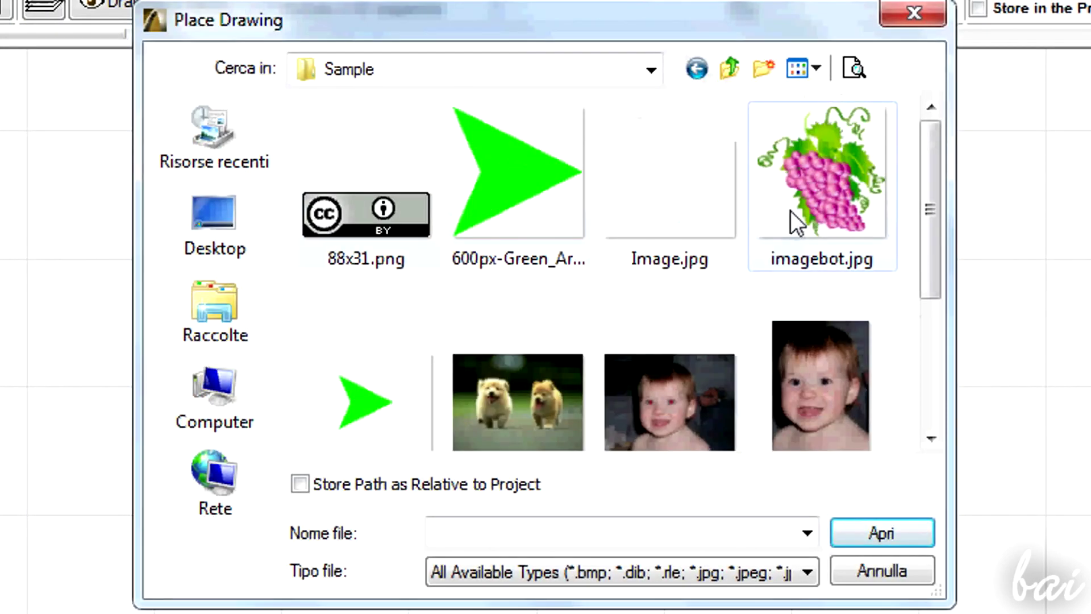
pyautogui.click(790, 210)
pyautogui.click(901, 536)
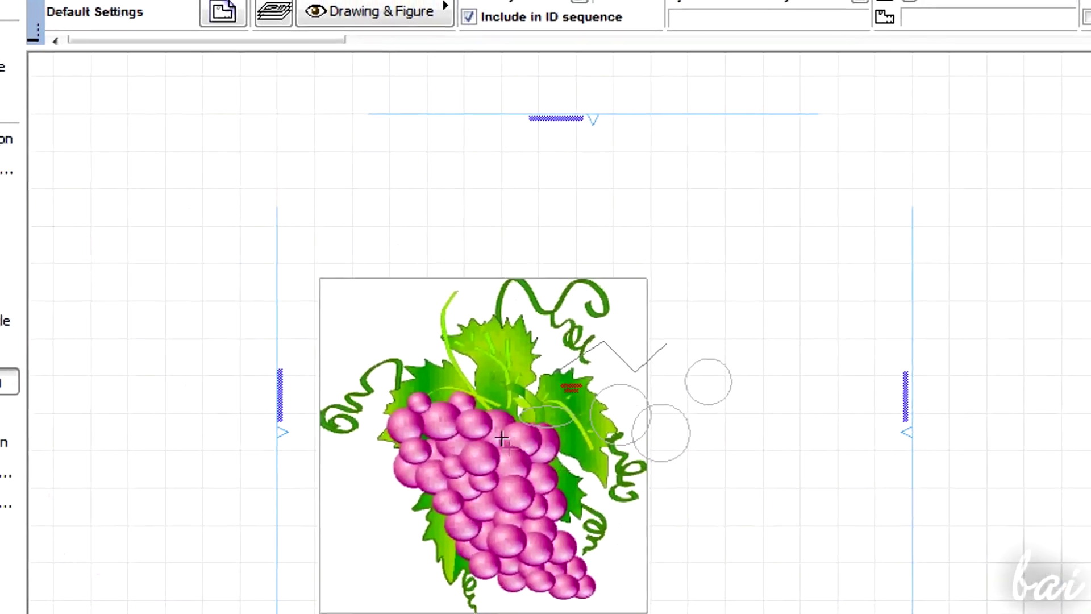
pyautogui.click(502, 439)
# Step: Resize the grape drawing's frame by dragging its corner
pyautogui.click(430, 277)
pyautogui.click(451, 252)
pyautogui.click(420, 377)
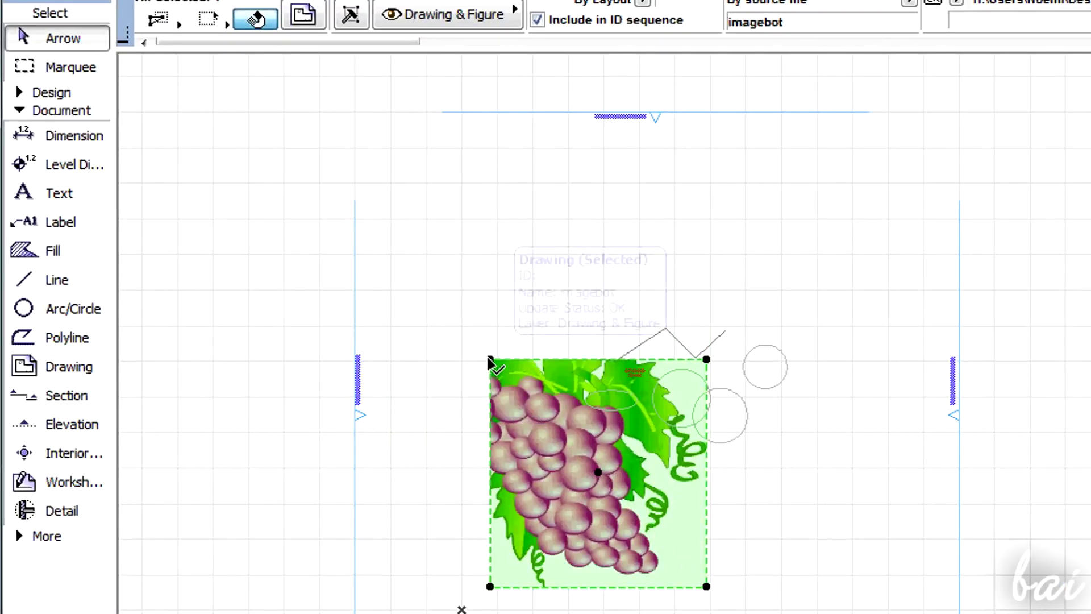
pyautogui.moveTo(492, 362); pyautogui.dragTo(358, 236)
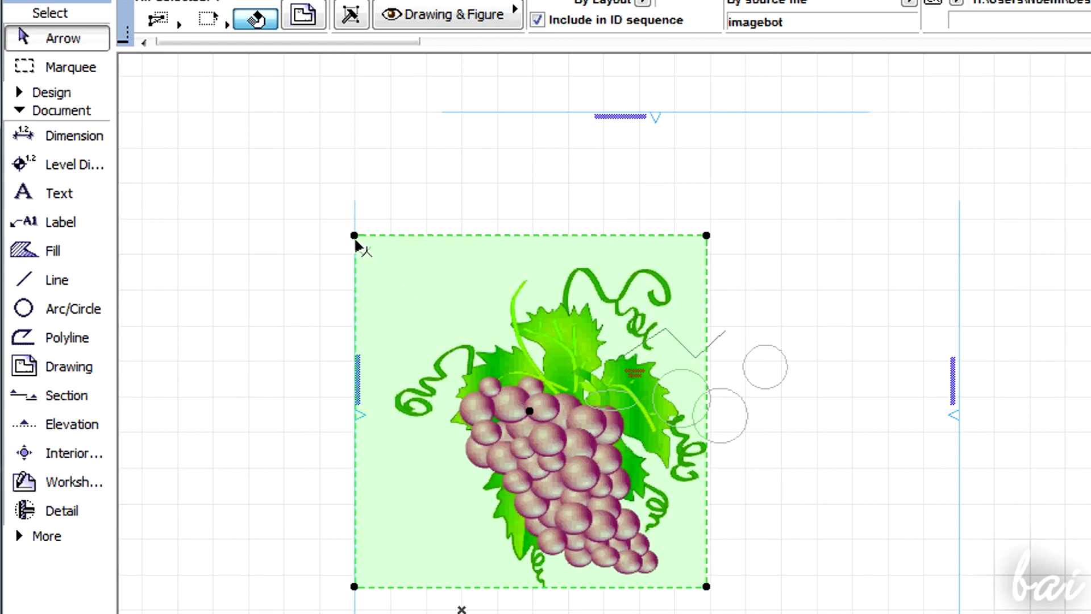
pyautogui.click(585, 243)
pyautogui.click(452, 329)
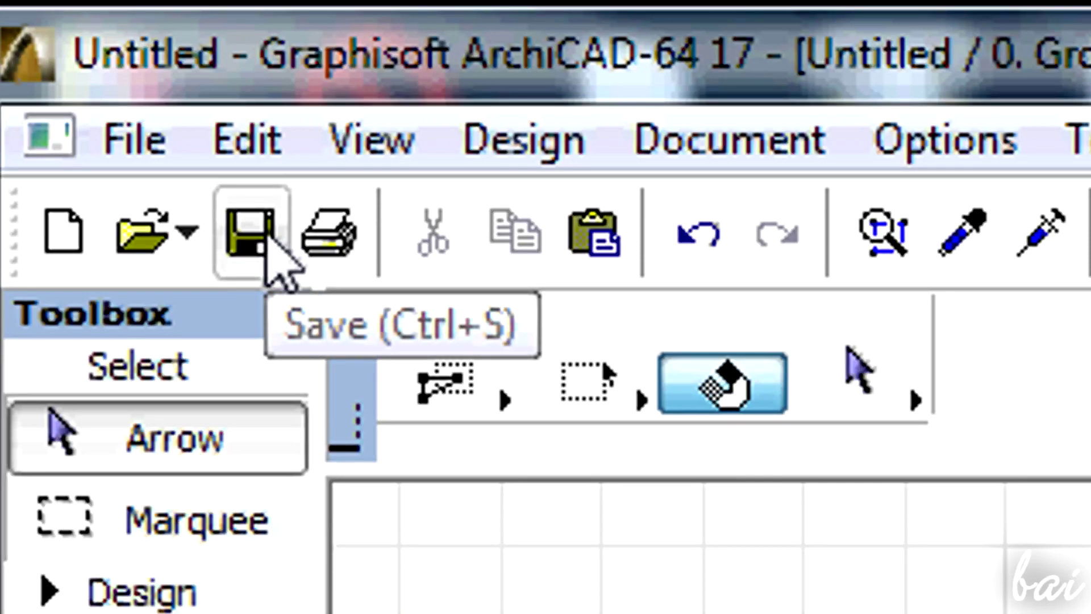
# Step: Save the plan on the Desktop as Sample.pln, an ArchiCAD Solo Project
pyautogui.click(268, 249)
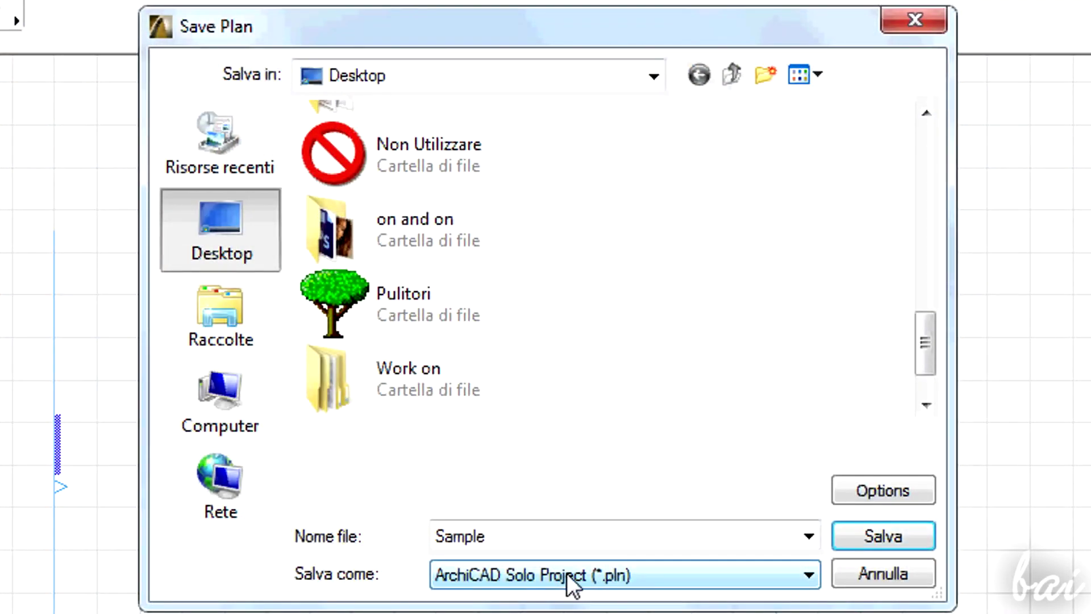
pyautogui.click(885, 536)
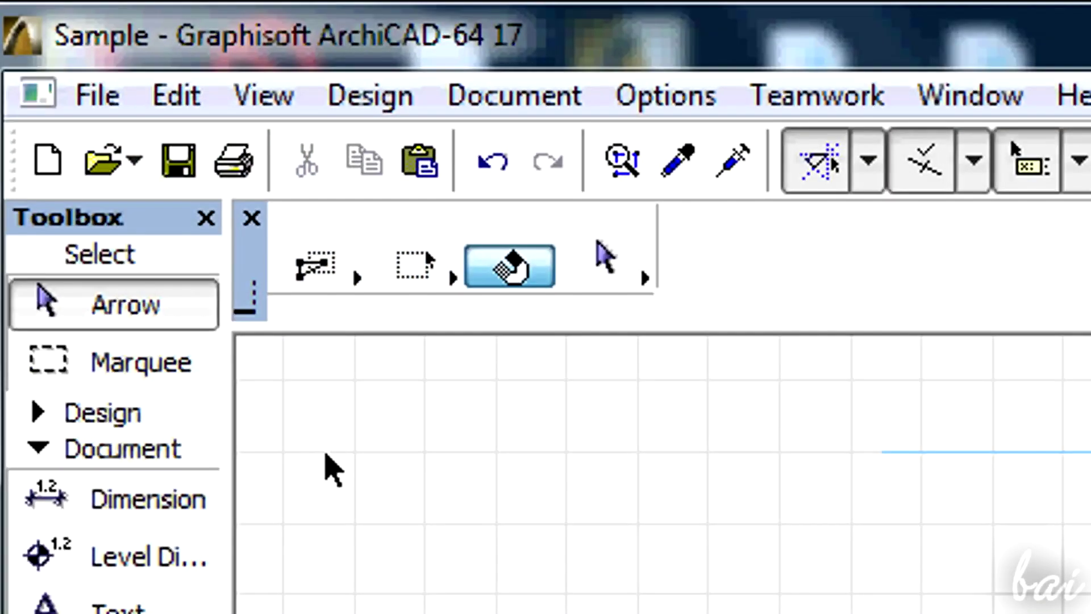
pyautogui.click(122, 110)
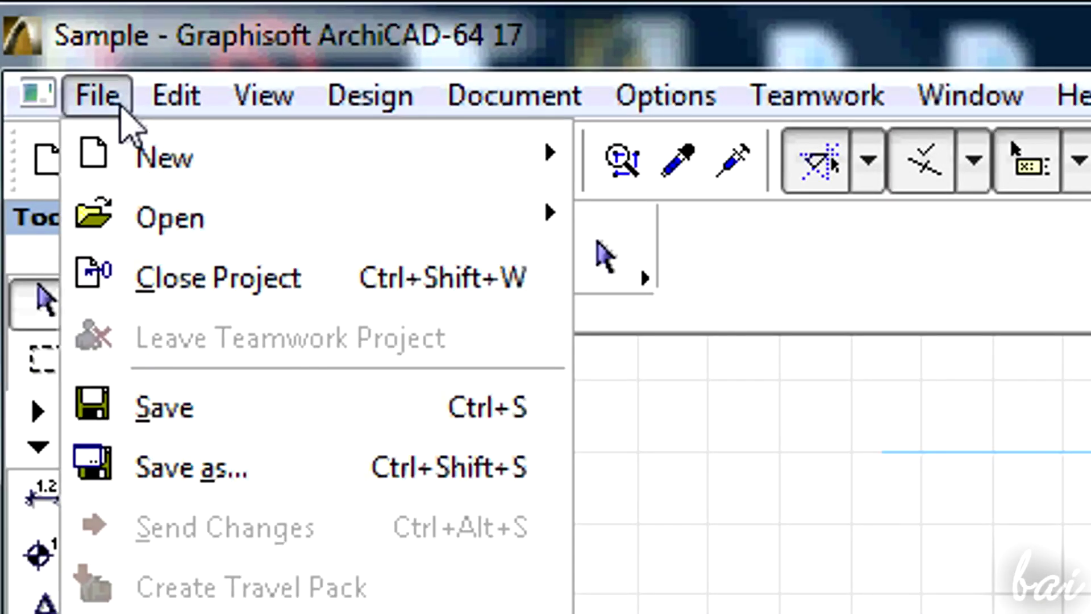
# Step: Set up a PDF File (*.pdf) copy of the Sample plan on the Desktop
pyautogui.click(265, 471)
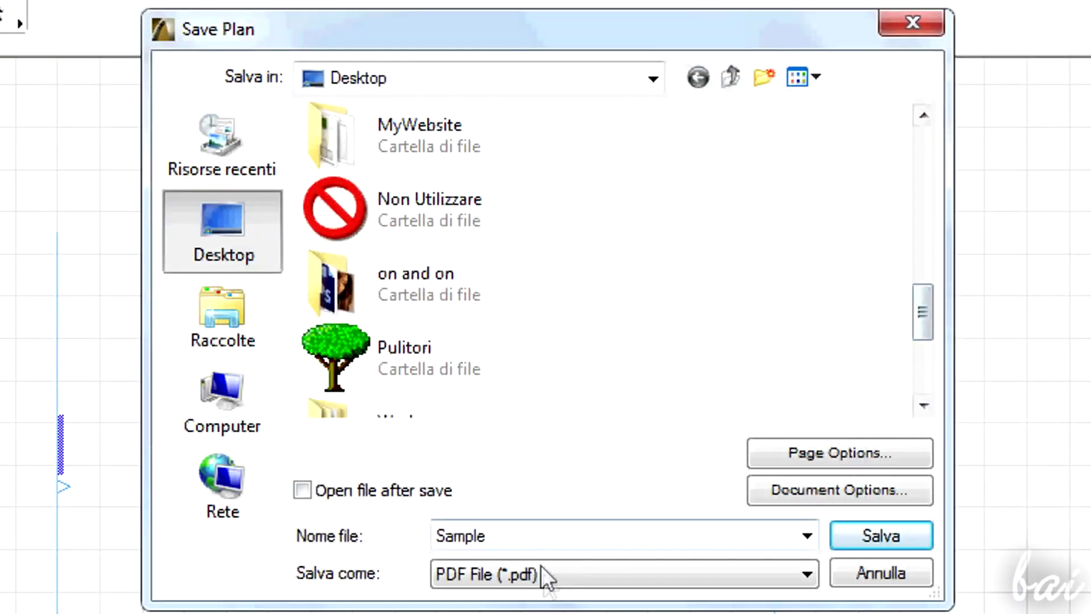
pyautogui.click(546, 576)
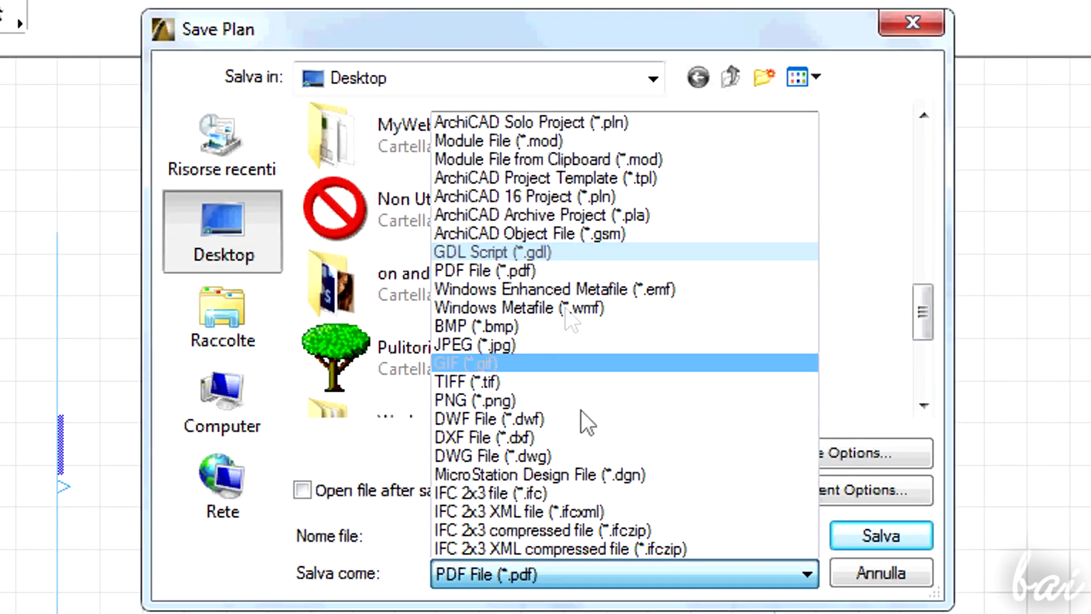
pyautogui.click(573, 270)
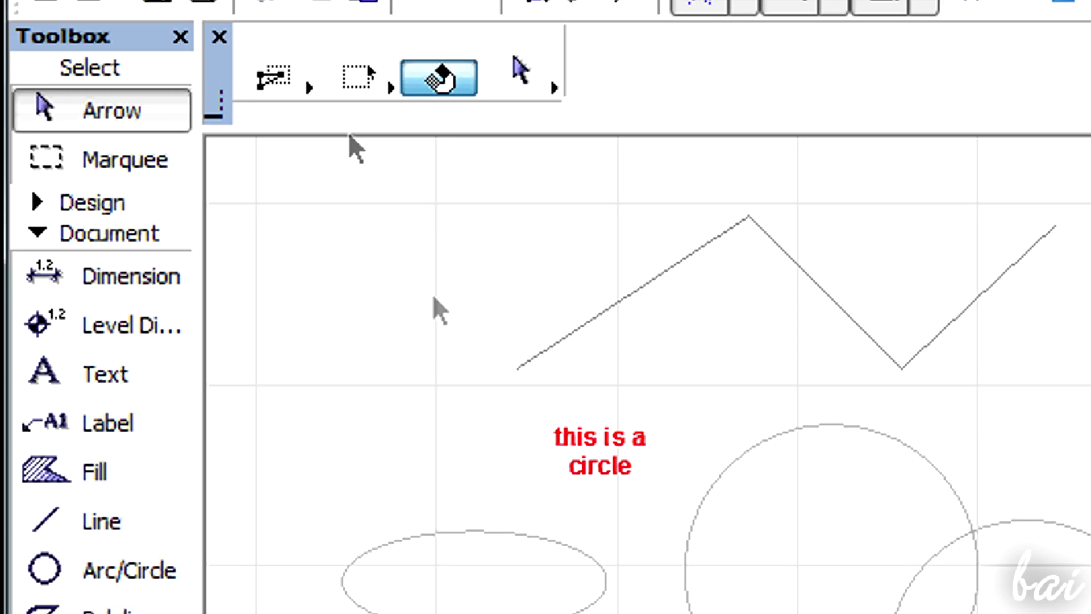
# Step: Drag a marquee rectangle framing the sketched shapes and the red 'this is a circle' label
pyautogui.click(124, 169)
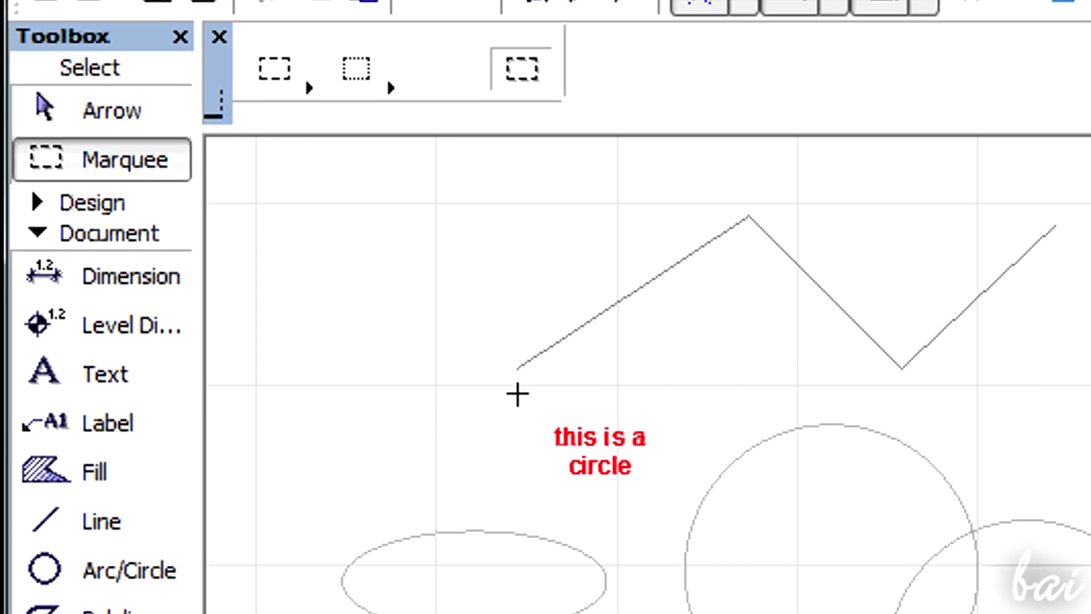
pyautogui.moveTo(522, 395)
pyautogui.mouseDown()
pyautogui.moveTo(680, 484)
pyautogui.moveTo(673, 500)
pyautogui.mouseUp()
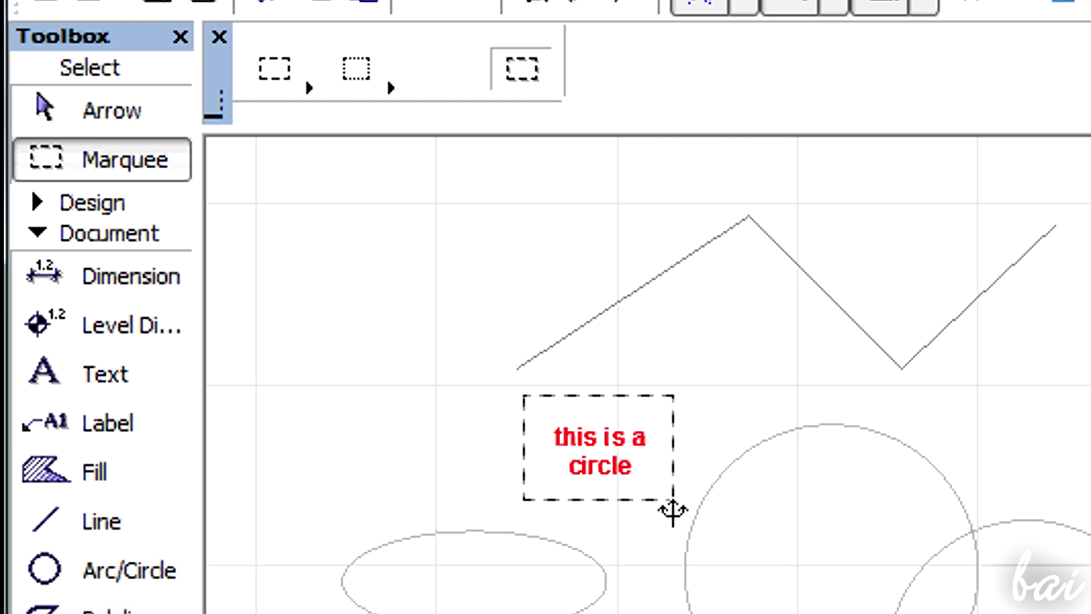